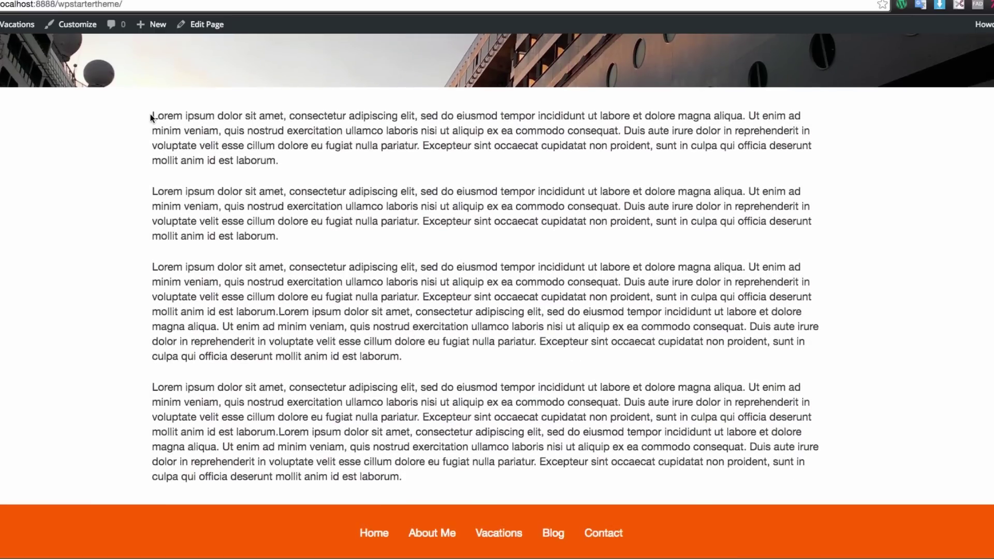
Step: Review the site's front page, and open the Home page's content in the WordPress page editor
scroll(557, 327, "up", 5)
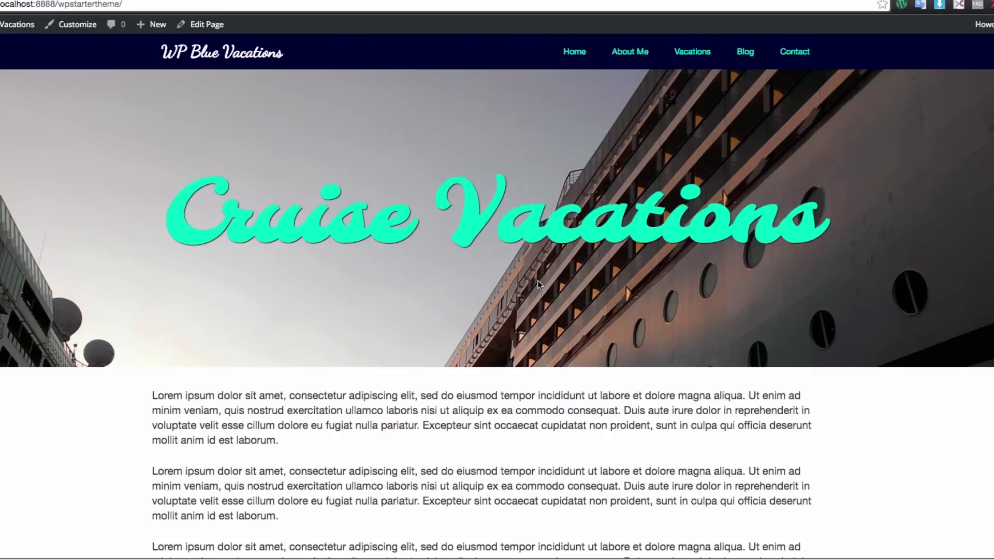
scroll(536, 281, "down", 5)
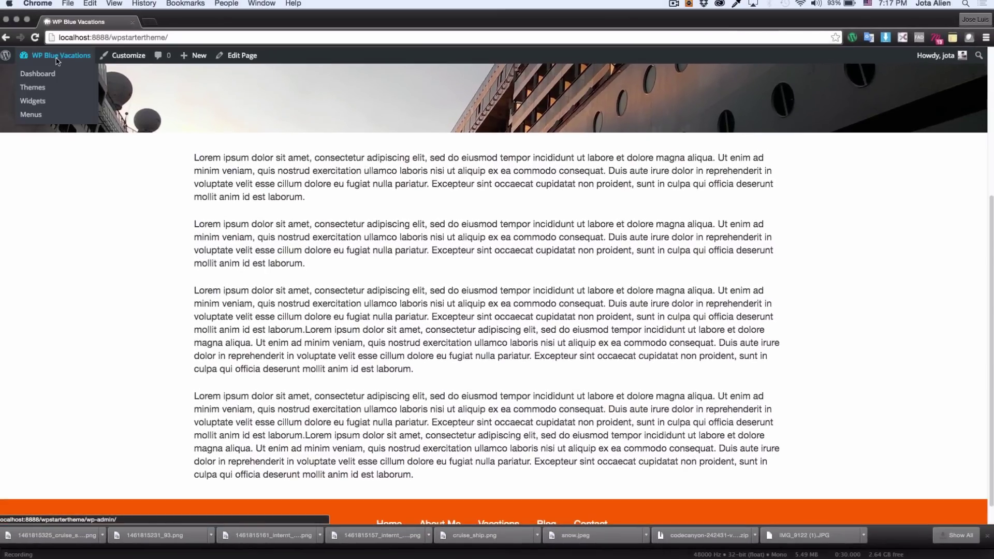
left_click(52, 75)
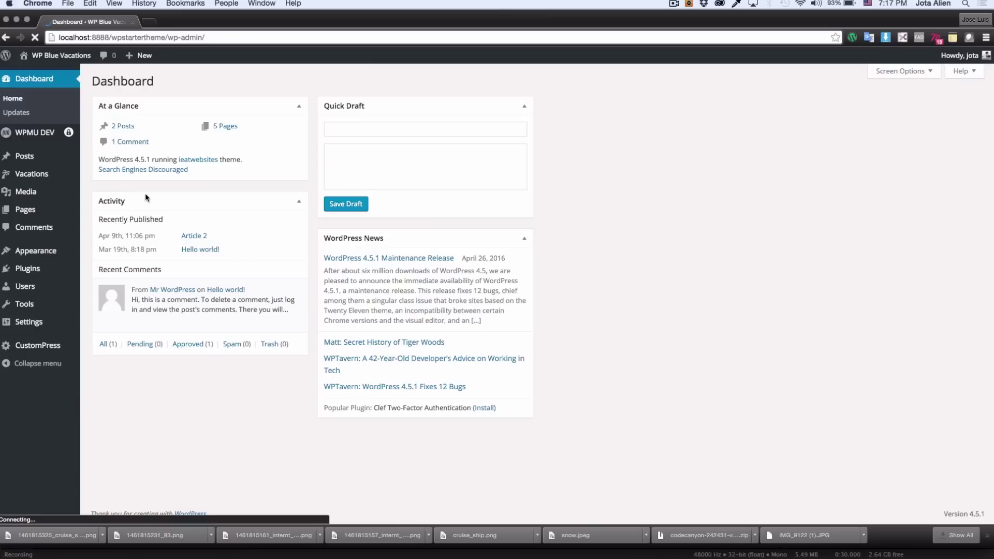
left_click(34, 210)
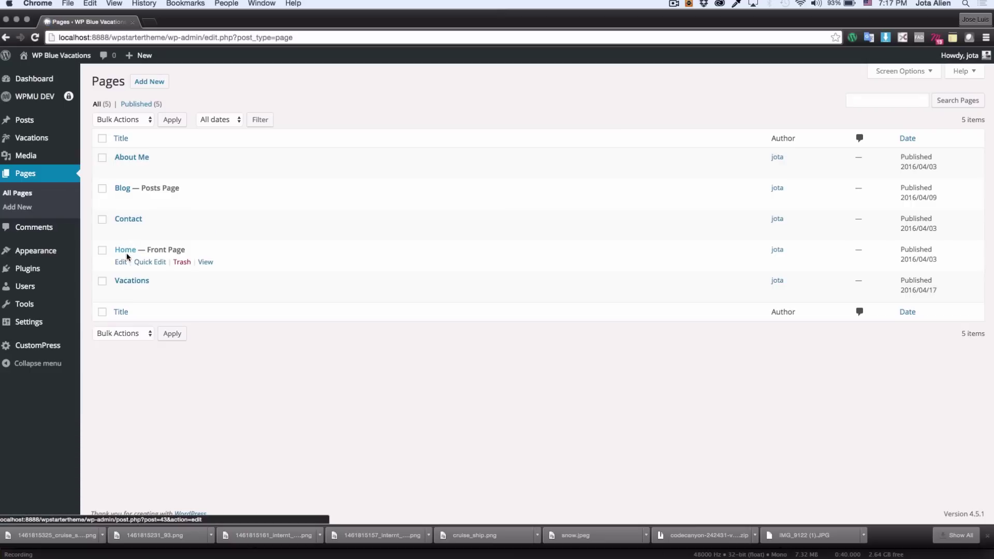
left_click(121, 262)
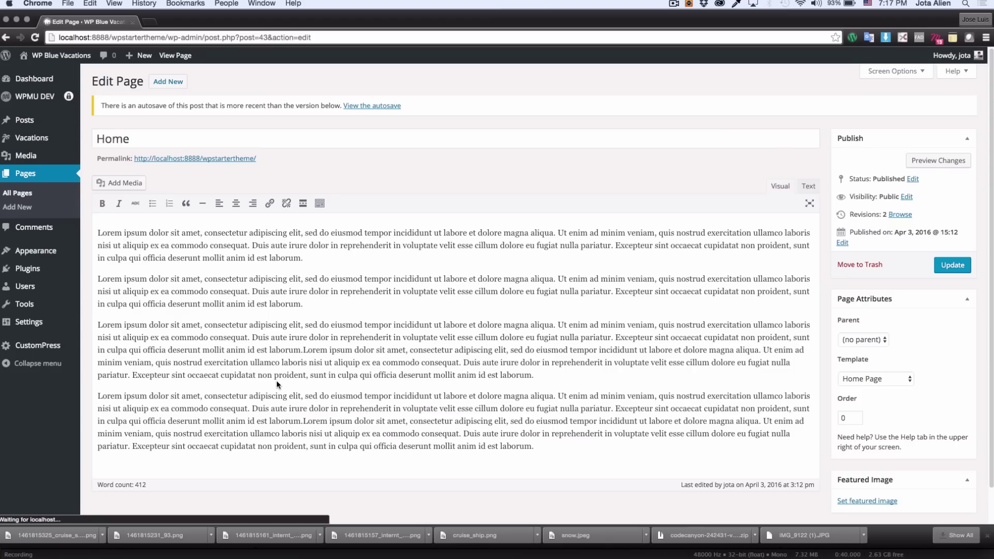
scroll(381, 290, "down", 2)
scroll(381, 290, "up", 1)
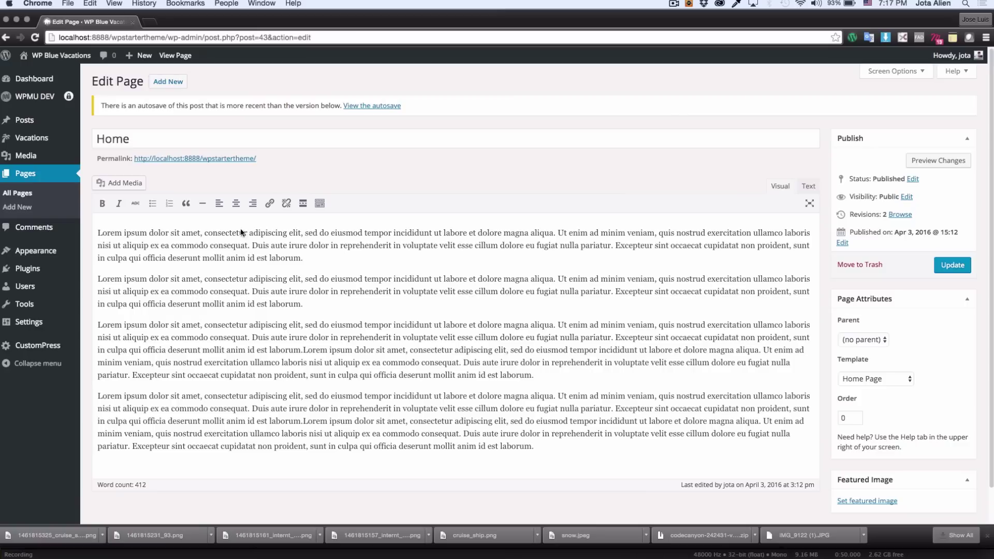
Step: Activate the WPBakery Visual Composer plugin from the installed plugins
mouse_move(45, 271)
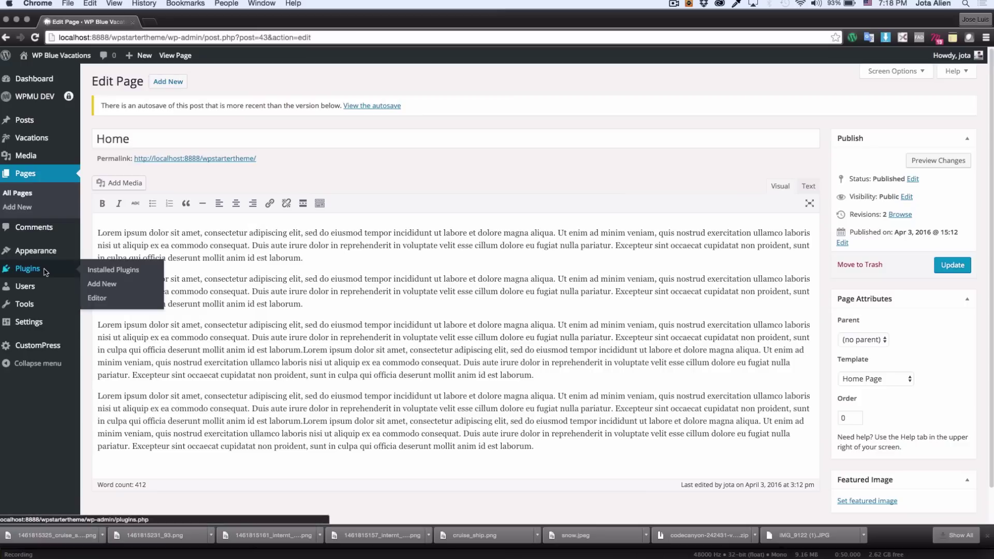
left_click(45, 271)
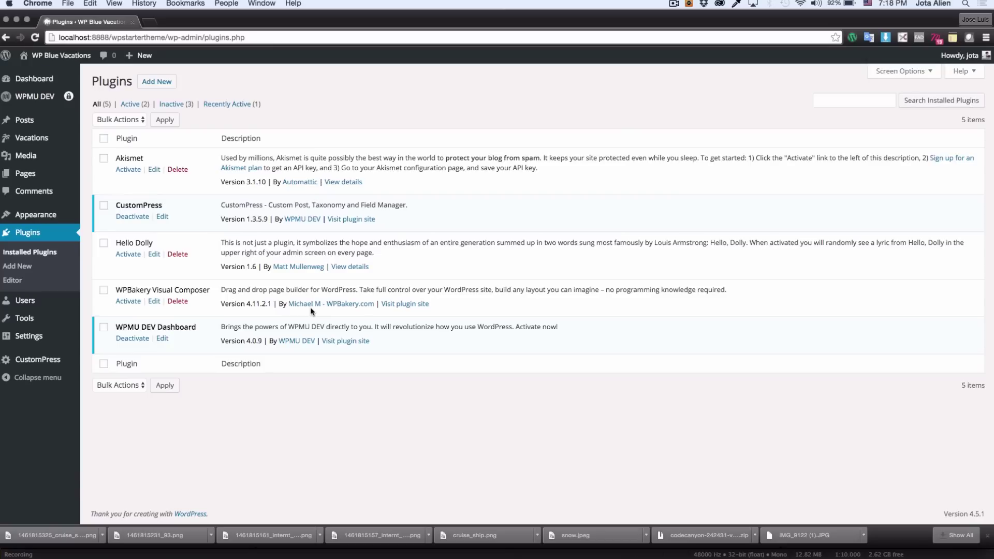
left_click(130, 303)
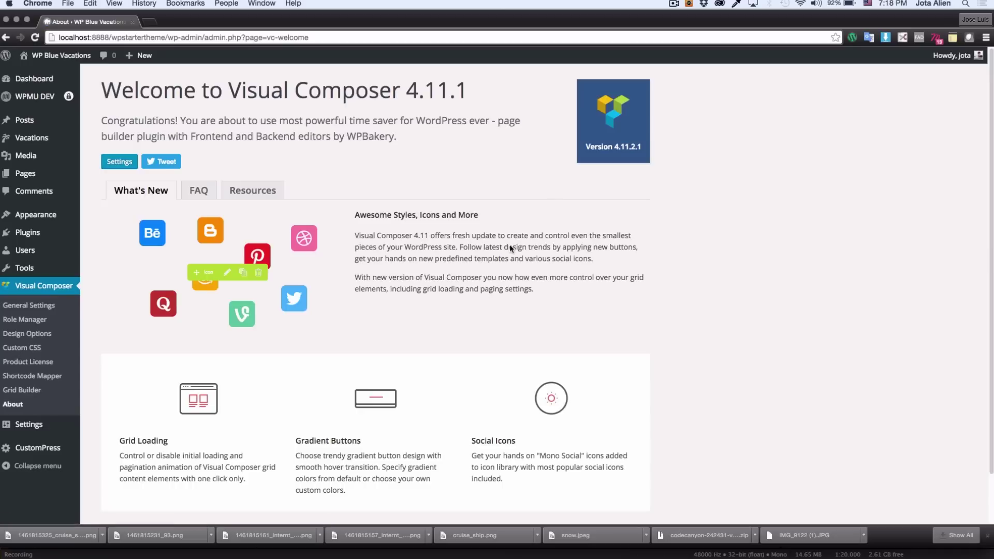
Step: Return to the list of pages and open the Home page for editing with Visual Composer
left_click(29, 175)
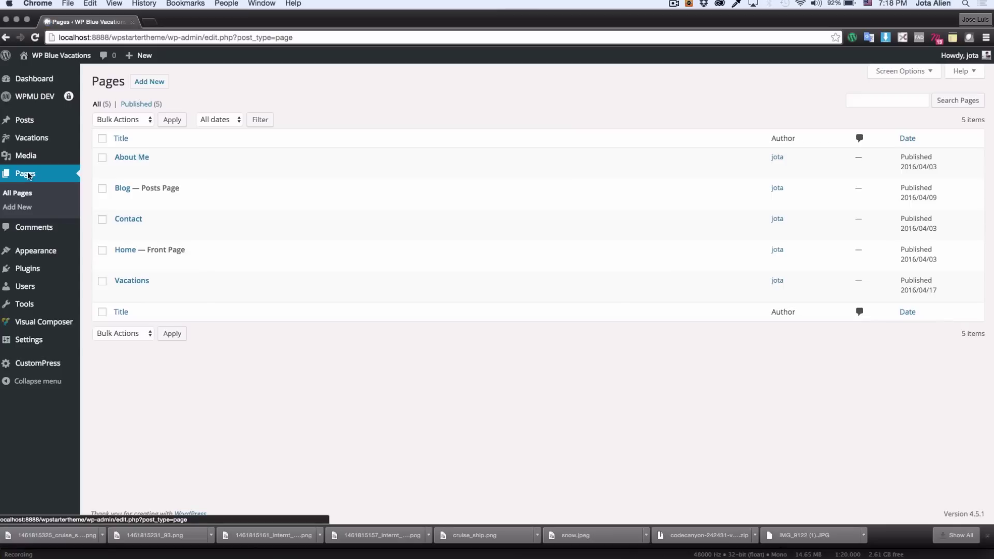
left_click(122, 262)
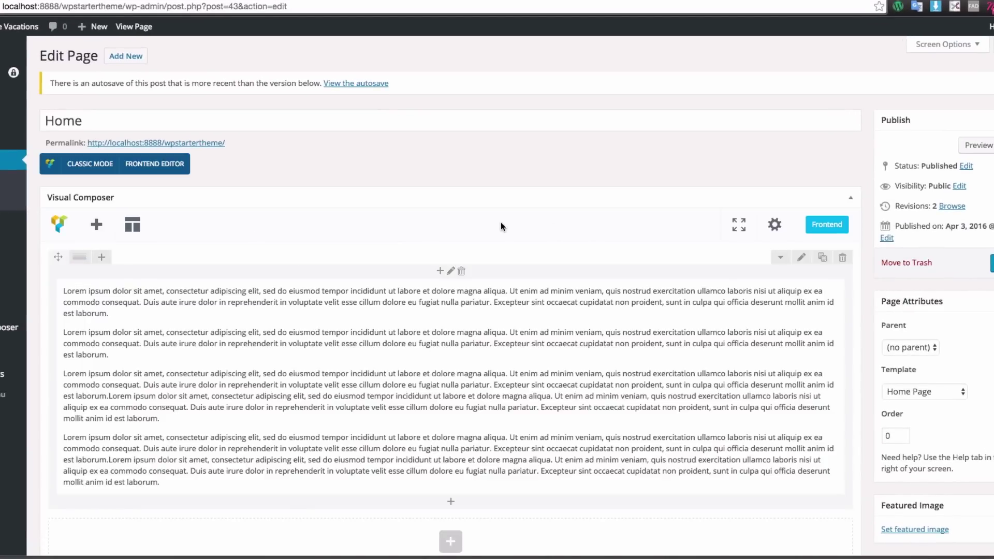
scroll(501, 226, "down", 2)
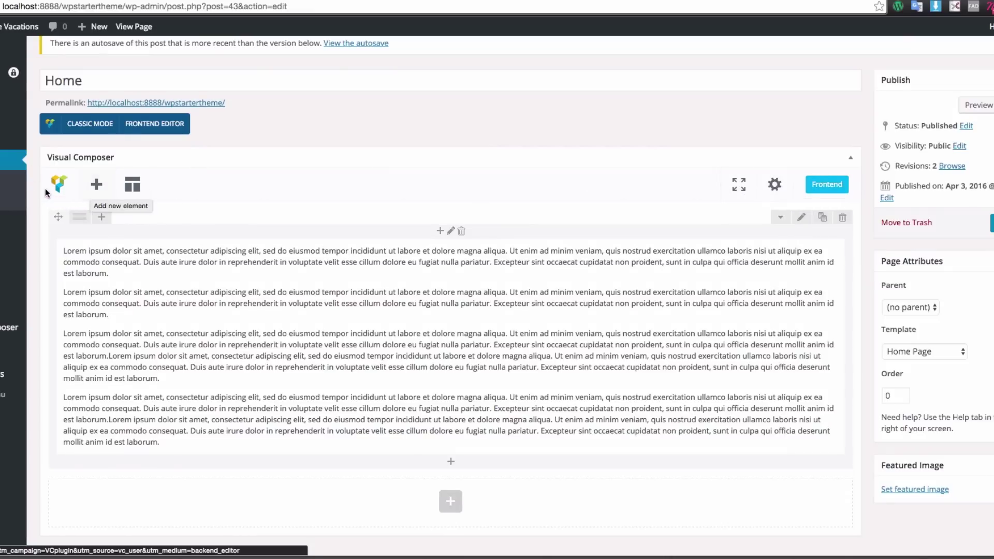
Step: Examine the elements that Visual Composer offers for adding, and close the list without choosing one
left_click(97, 186)
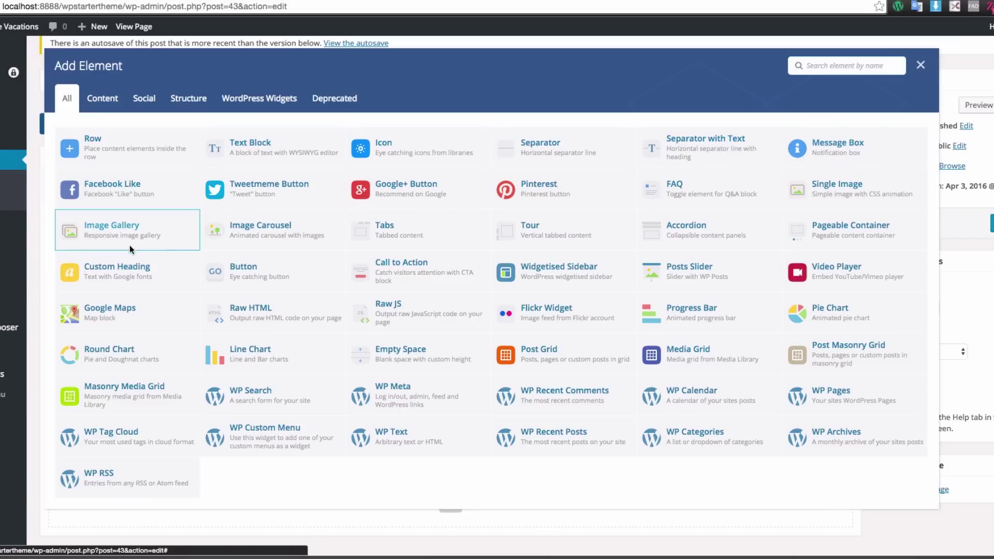
scroll(343, 417, "down", 1)
scroll(307, 354, "up", 2)
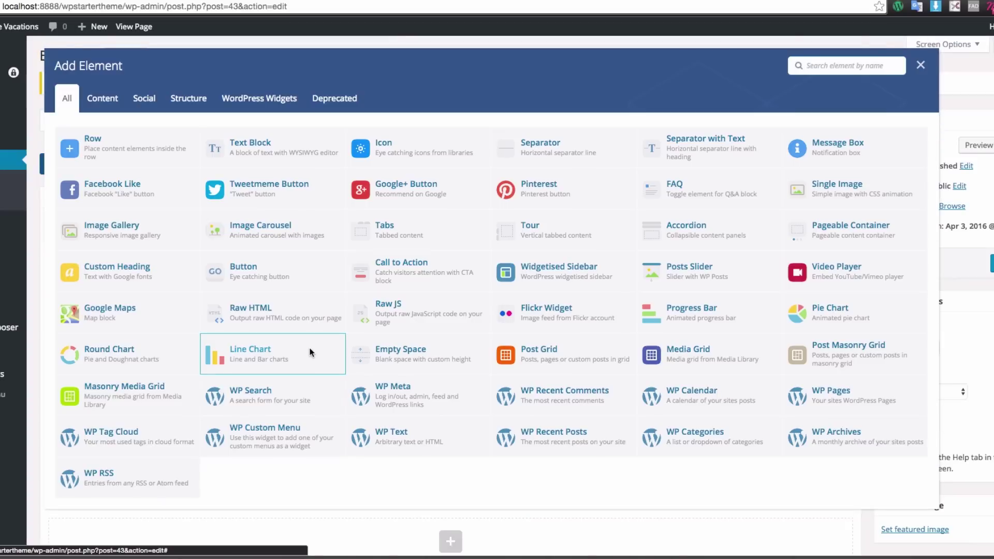
scroll(309, 352, "down", 3)
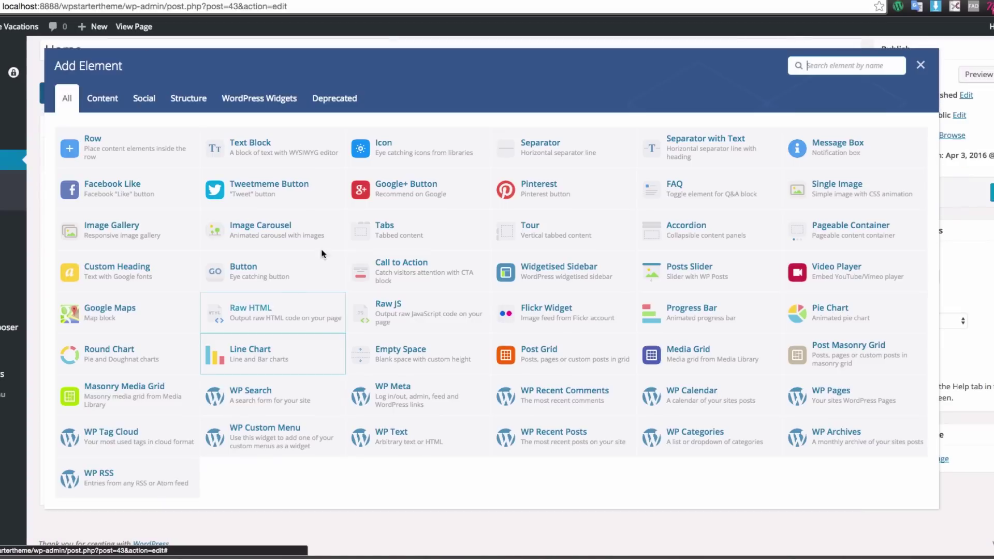
left_click(918, 65)
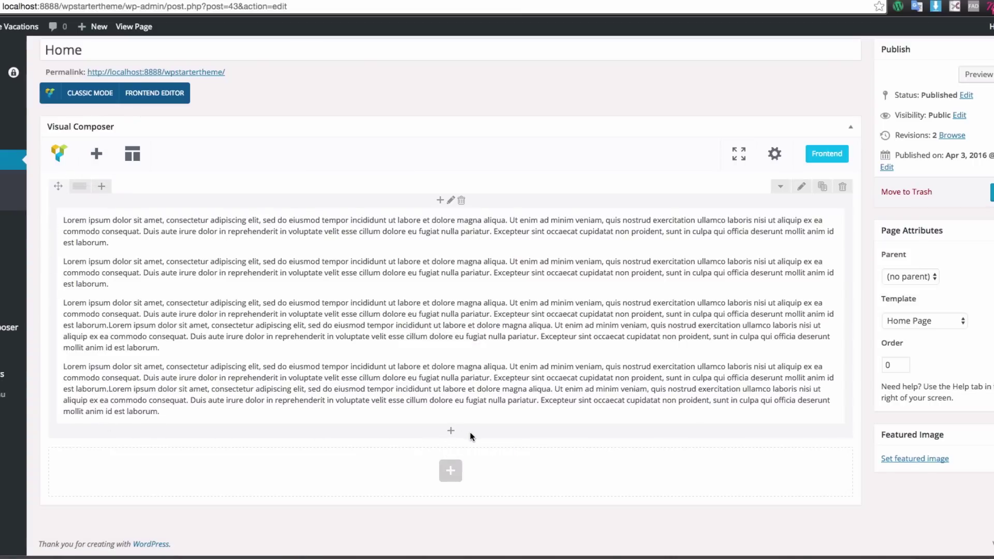
Step: Add an empty Row element below the existing text row on the Home page
left_click(97, 155)
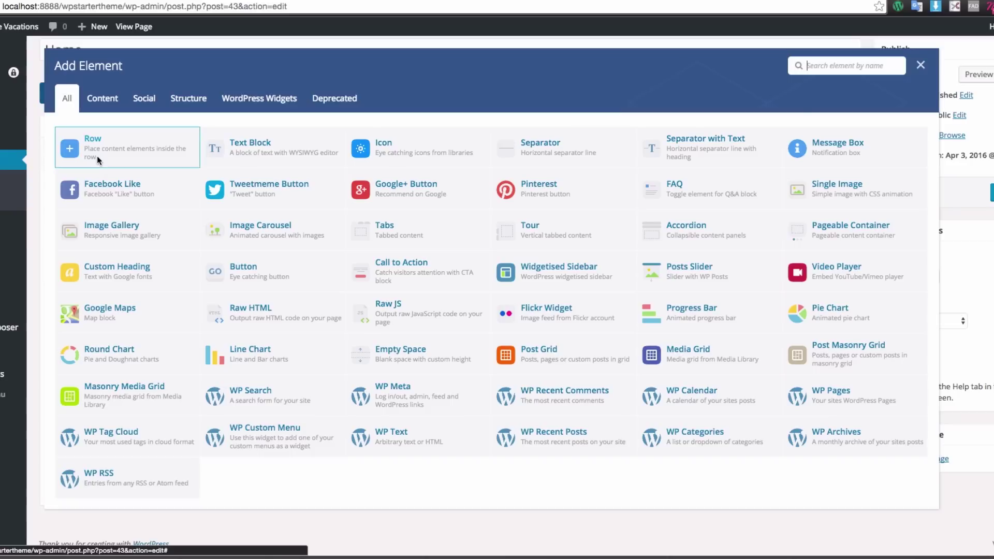
left_click(104, 147)
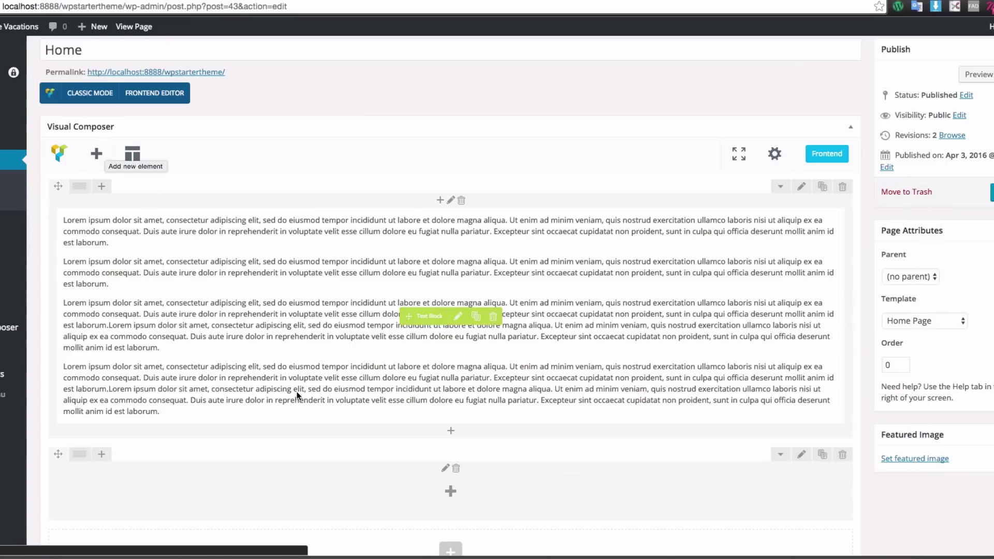
scroll(312, 371, "down", 1)
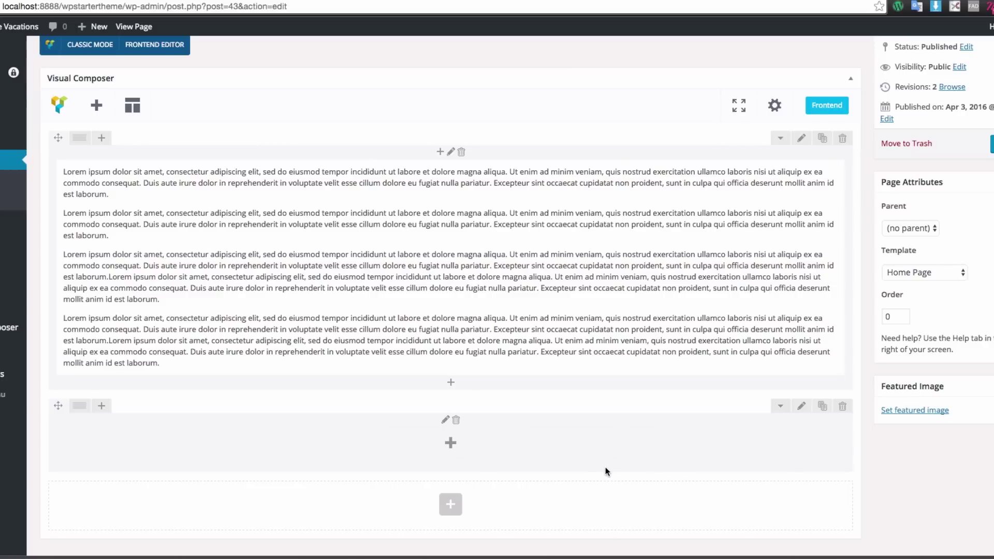
Step: Duplicate the text block in the first row and move the copy into the empty second row
mouse_move(484, 372)
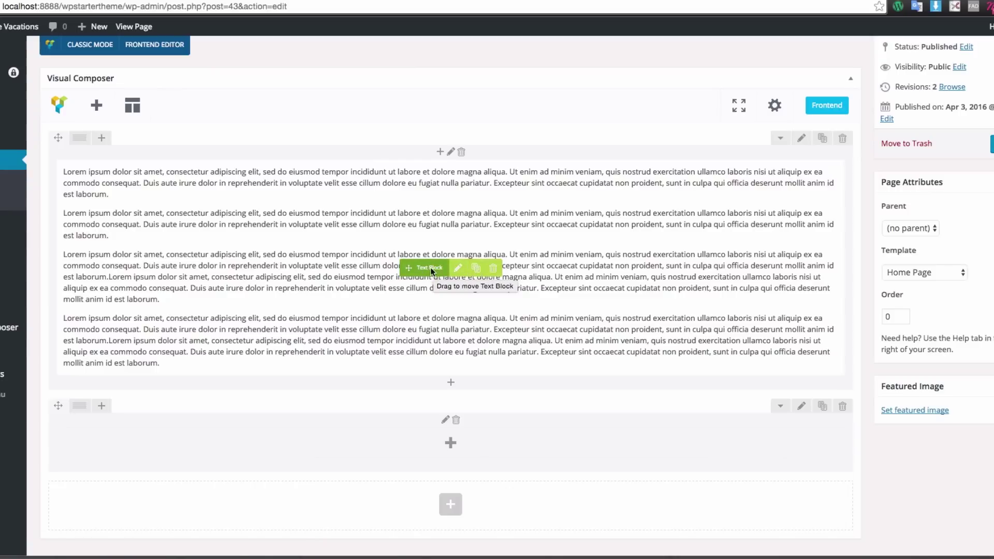
left_click(474, 267)
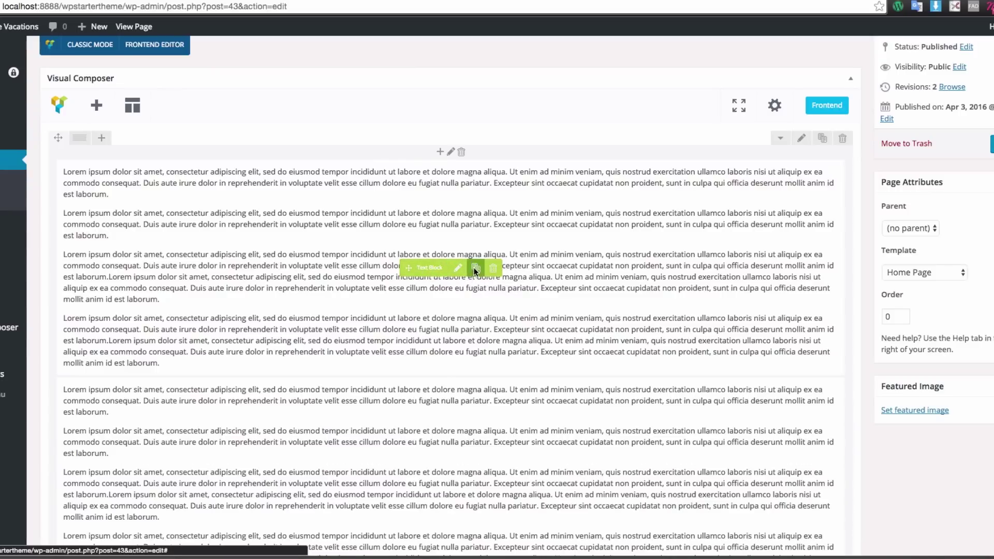
scroll(474, 269, "down", 5)
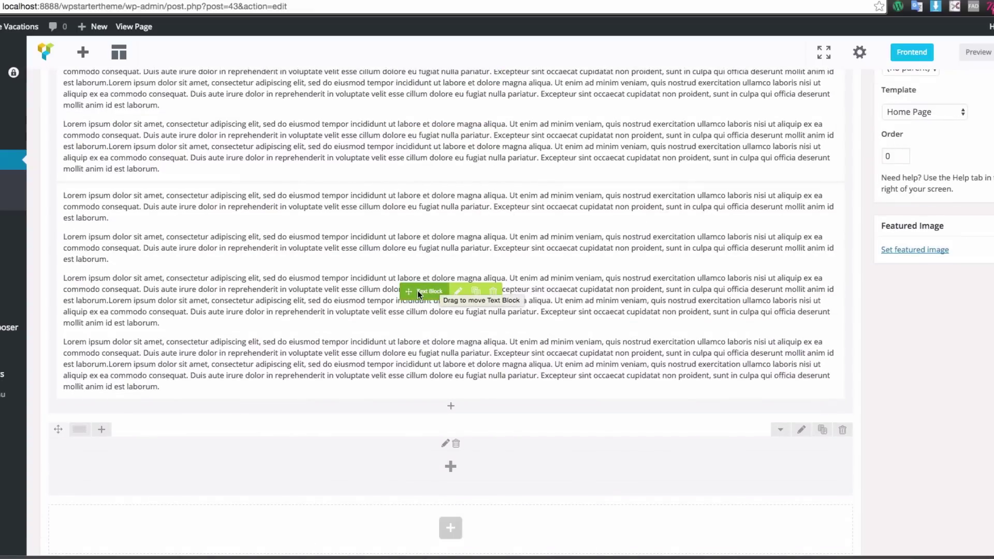
left_click_drag(412, 290, 390, 320)
scroll(391, 317, "up", 5)
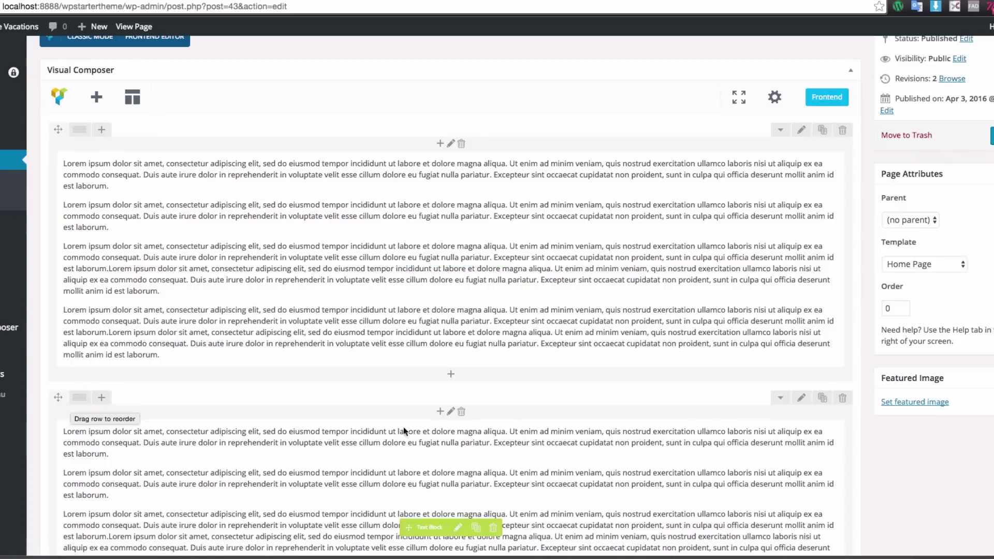
scroll(363, 440, "down", 3)
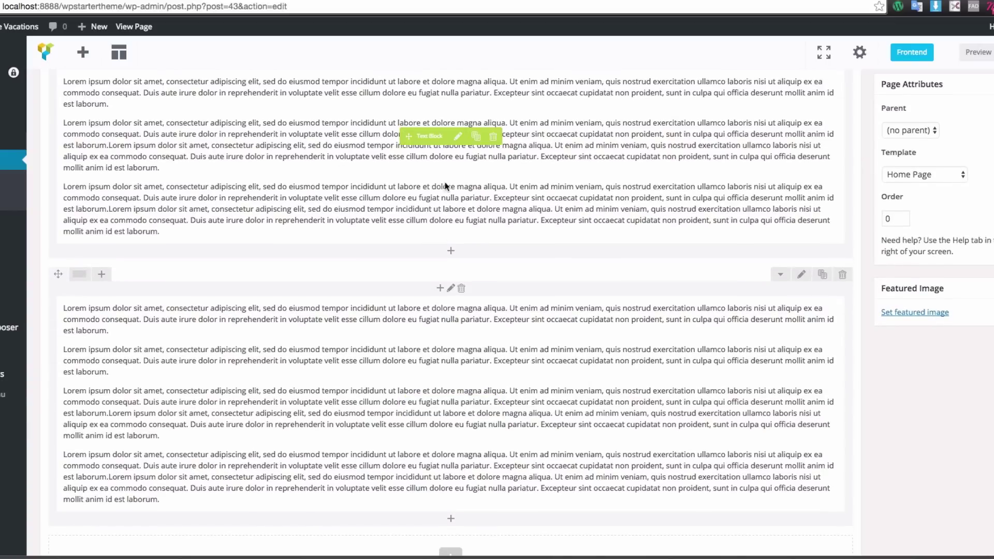
scroll(462, 296, "up", 1)
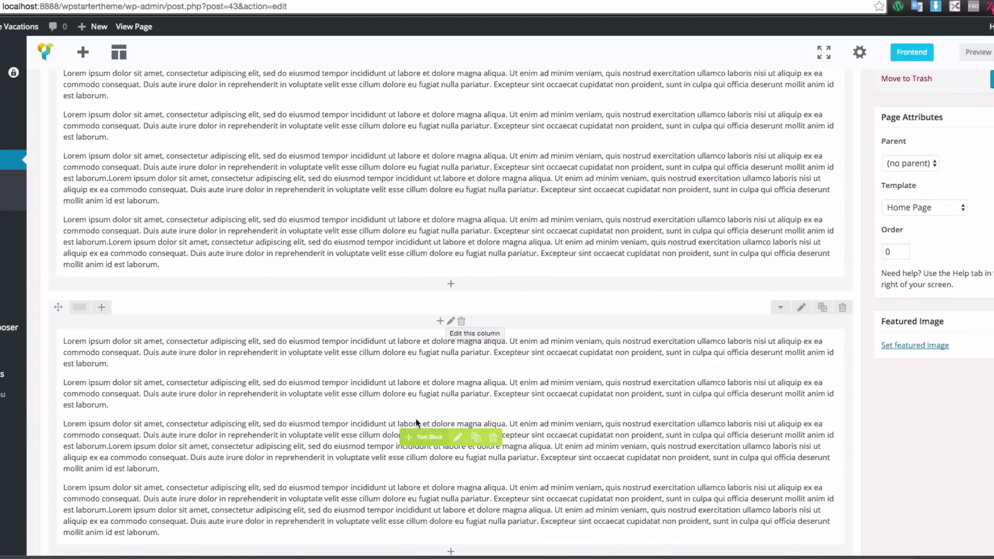
scroll(415, 419, "up", 3)
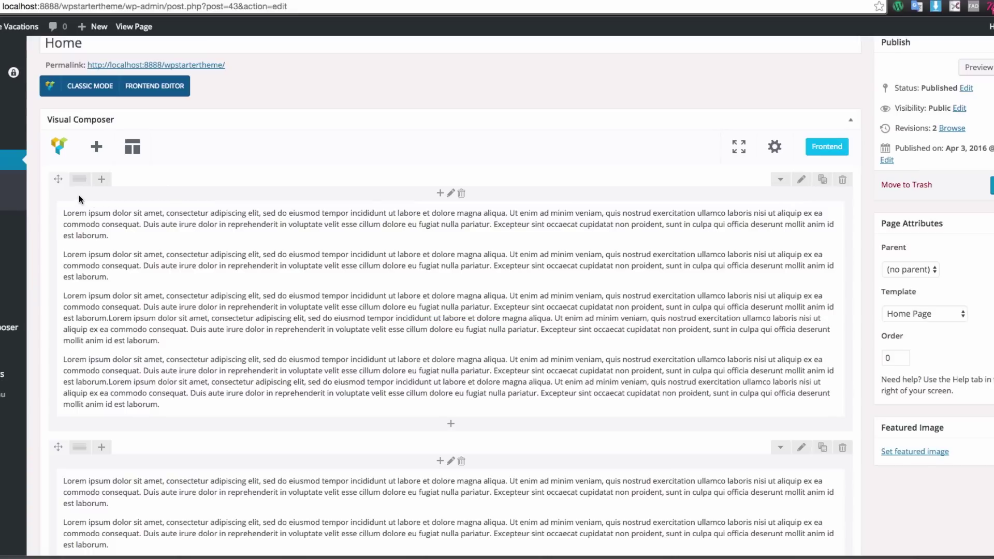
Step: Change the first row's layout to three equal columns
mouse_move(77, 182)
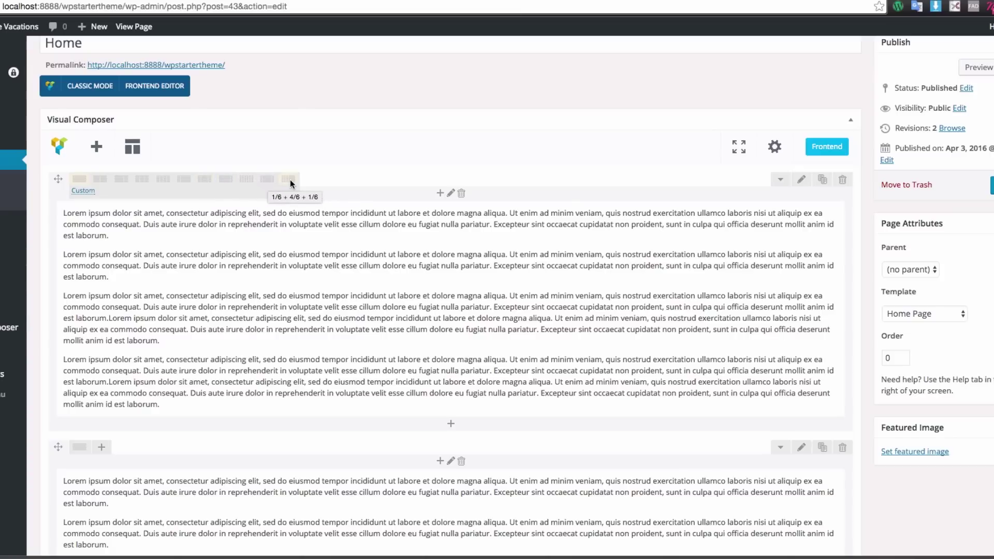
left_click(141, 178)
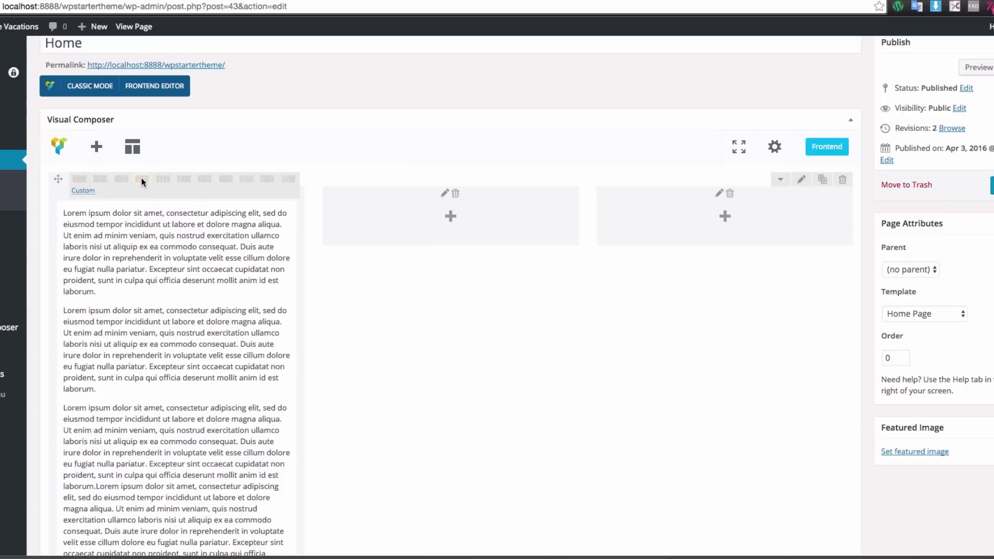
scroll(355, 280, "down", 10)
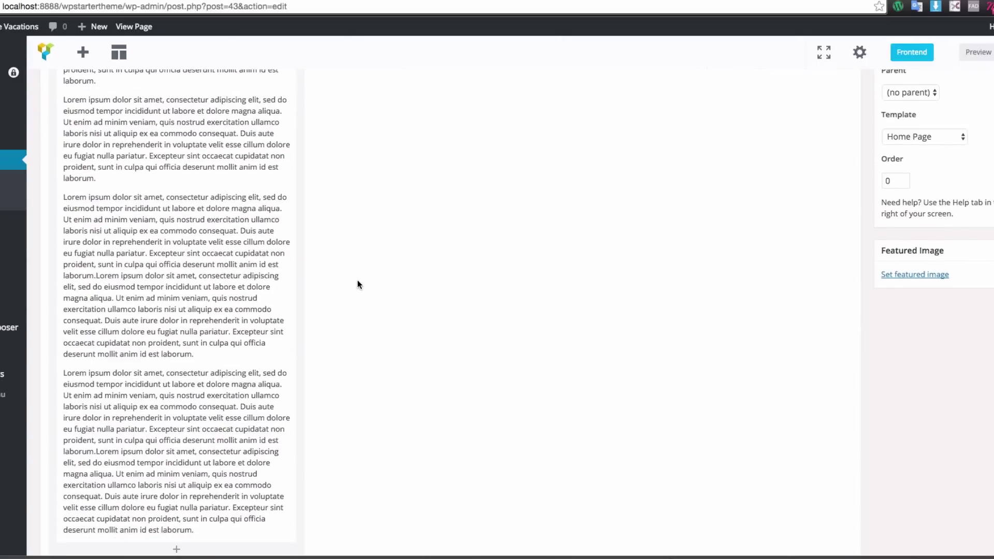
scroll(356, 278, "up", 15)
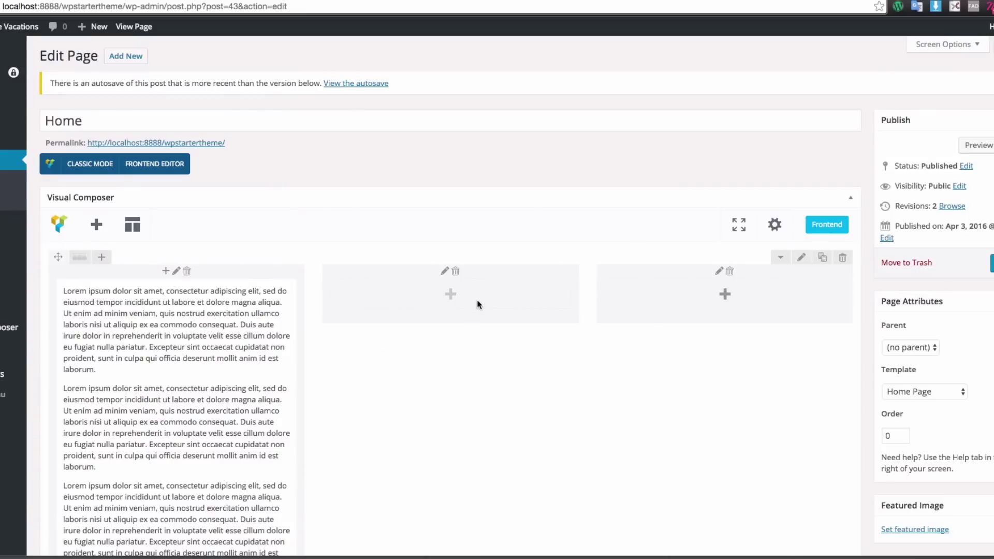
scroll(285, 350, "down", 1)
scroll(342, 347, "down", 6)
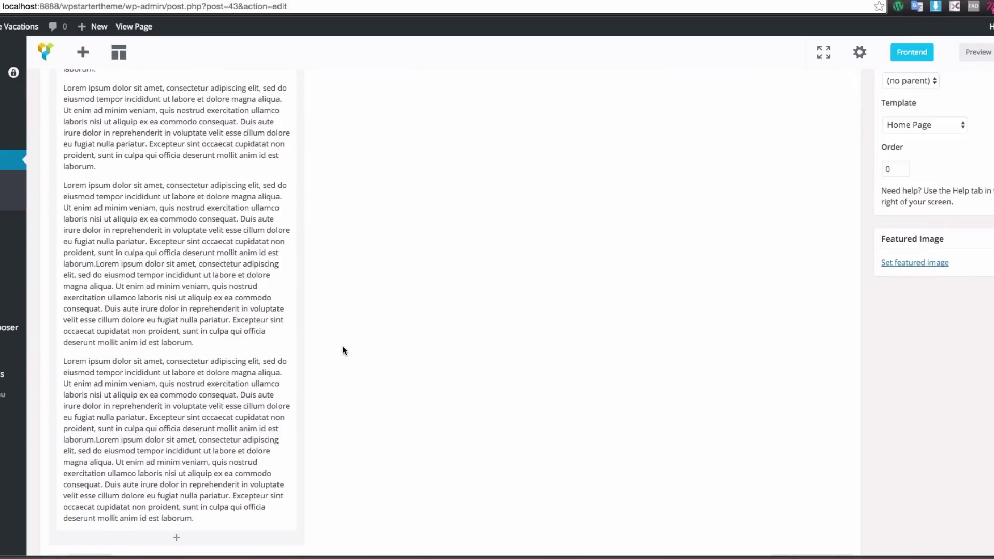
scroll(336, 309, "up", 4)
Step: Cut the text block in the first row's first column down to its opening Lorem ipsum paragraph
mouse_move(204, 246)
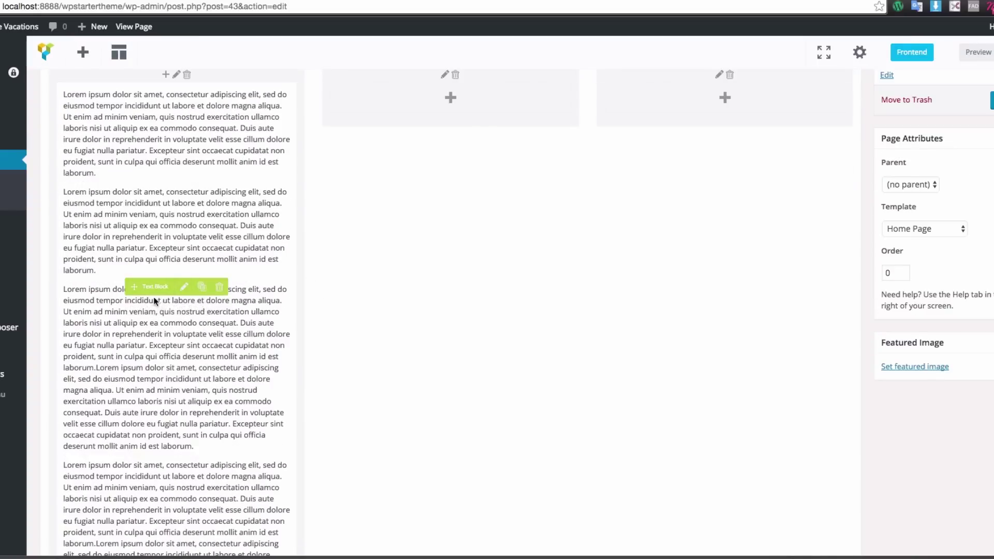
left_click(183, 287)
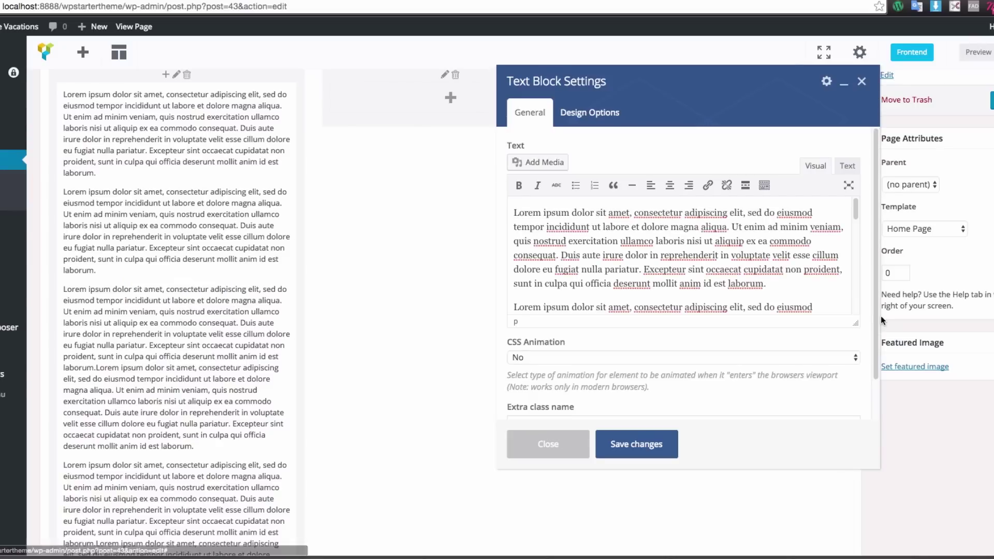
scroll(710, 255, "down", 2)
left_click_drag(513, 259, 658, 406)
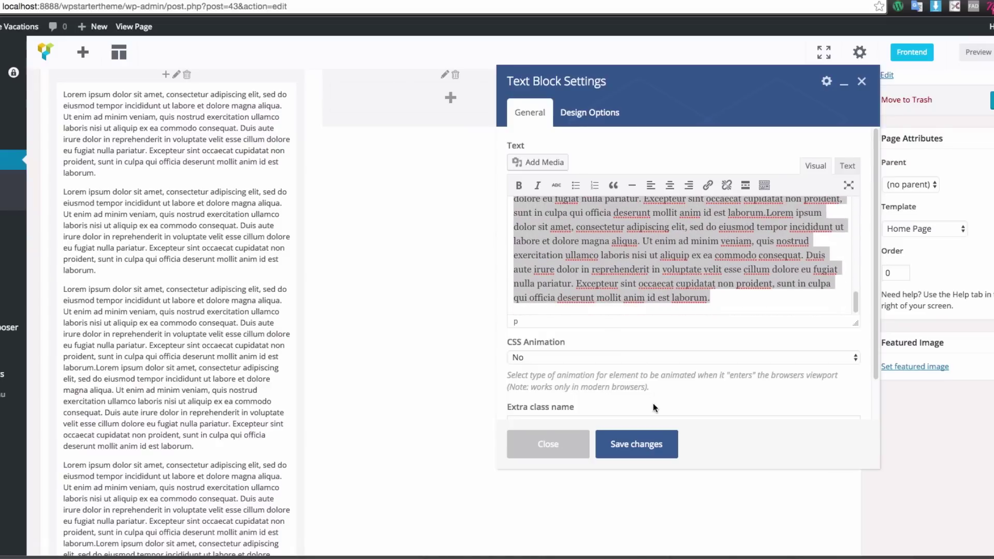
key("BackSpace")
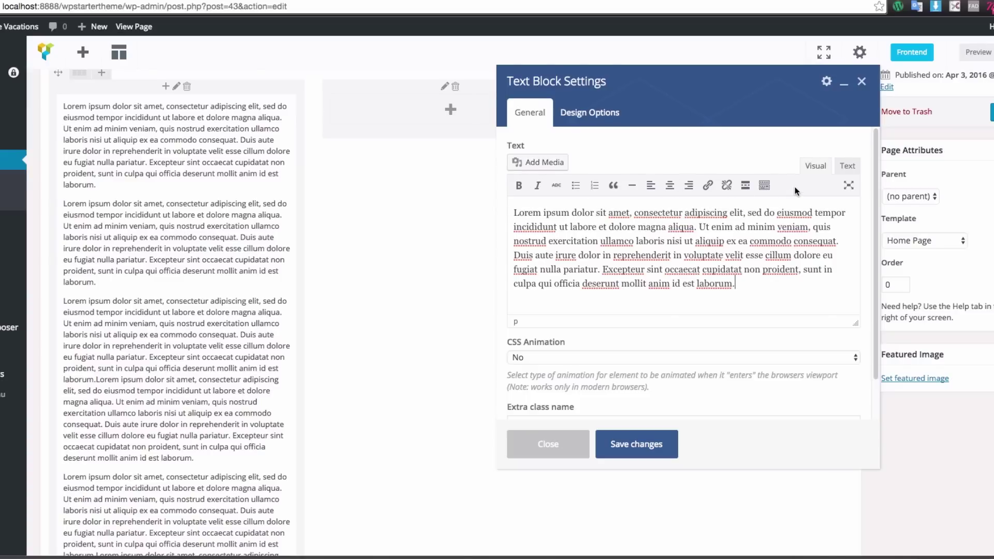
Step: Review the text block's editor views, CSS Animation choices and Extra class name setting, and save the shortened text
left_click(846, 167)
left_click(820, 167)
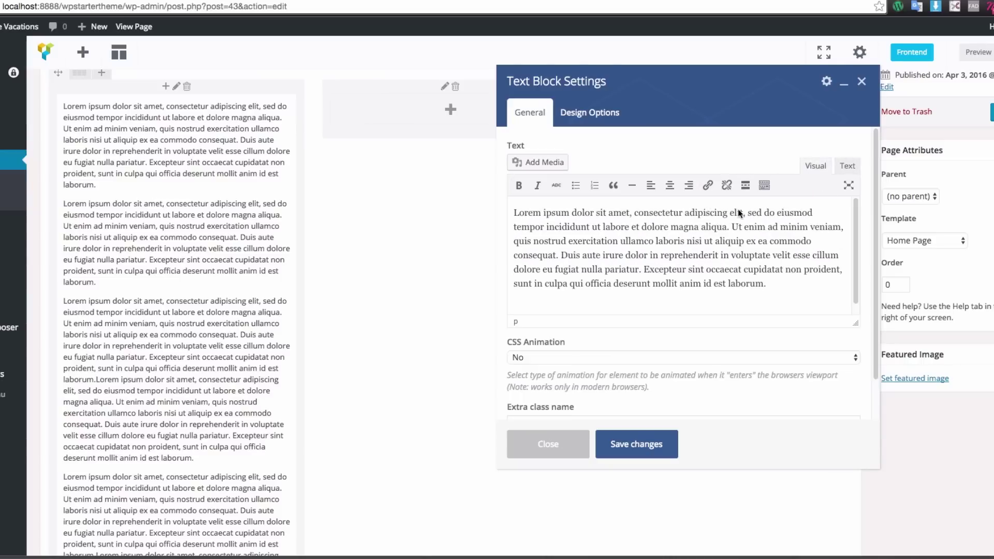
scroll(691, 244, "down", 2)
scroll(691, 241, "down", 3)
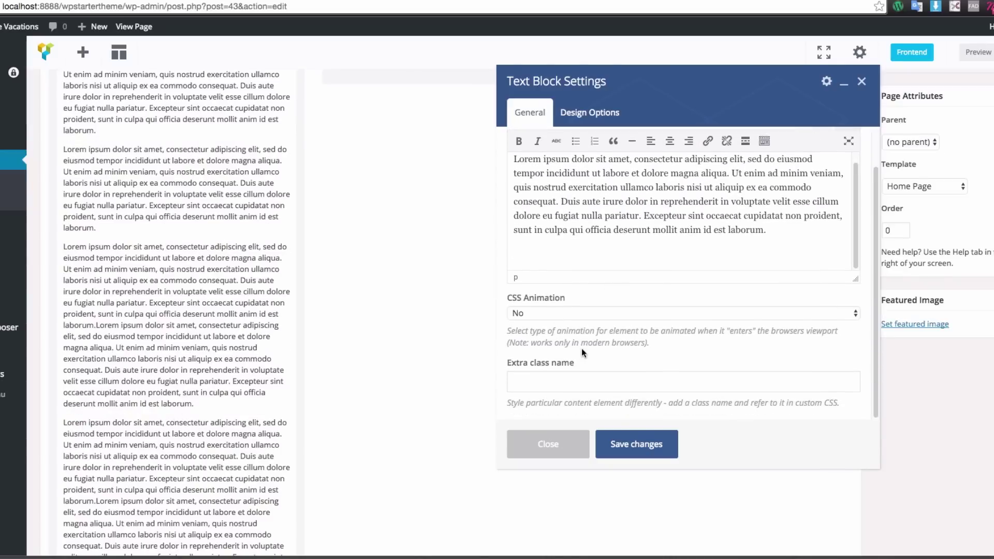
left_click(570, 316)
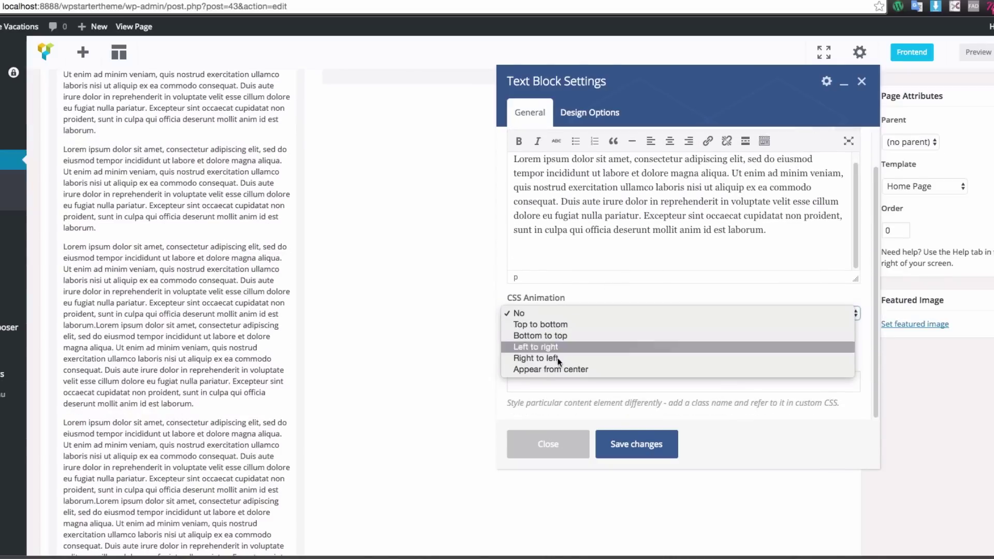
left_click(569, 290)
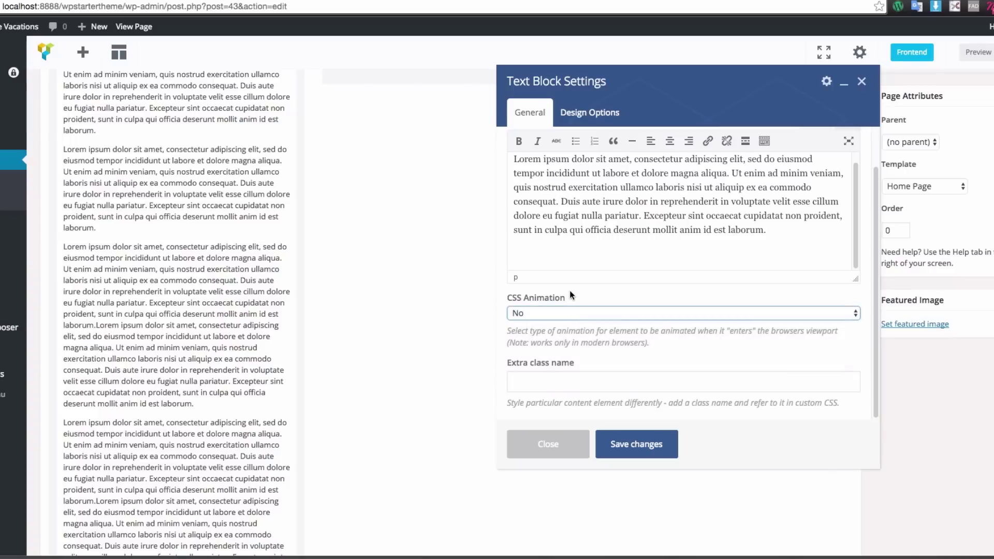
left_click(557, 387)
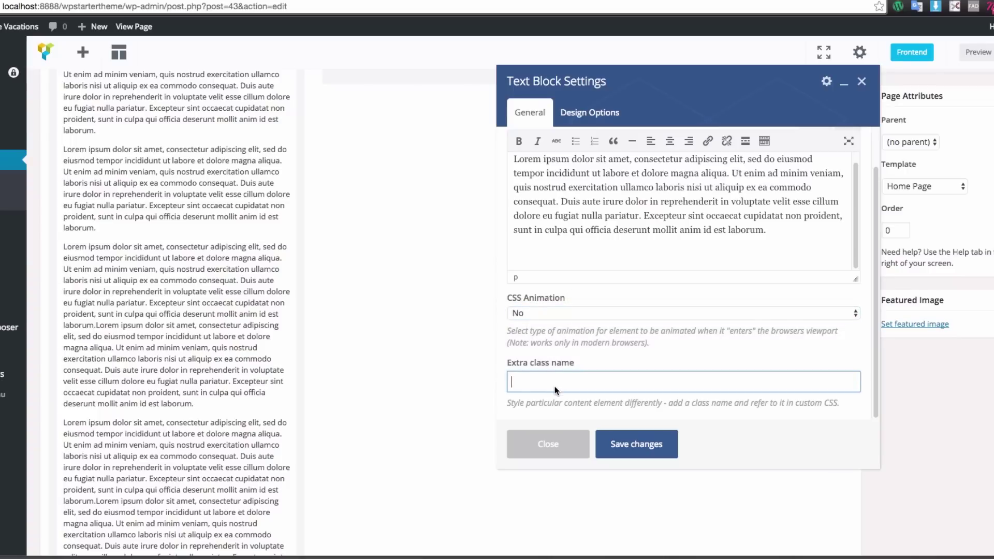
scroll(581, 362, "up", 3)
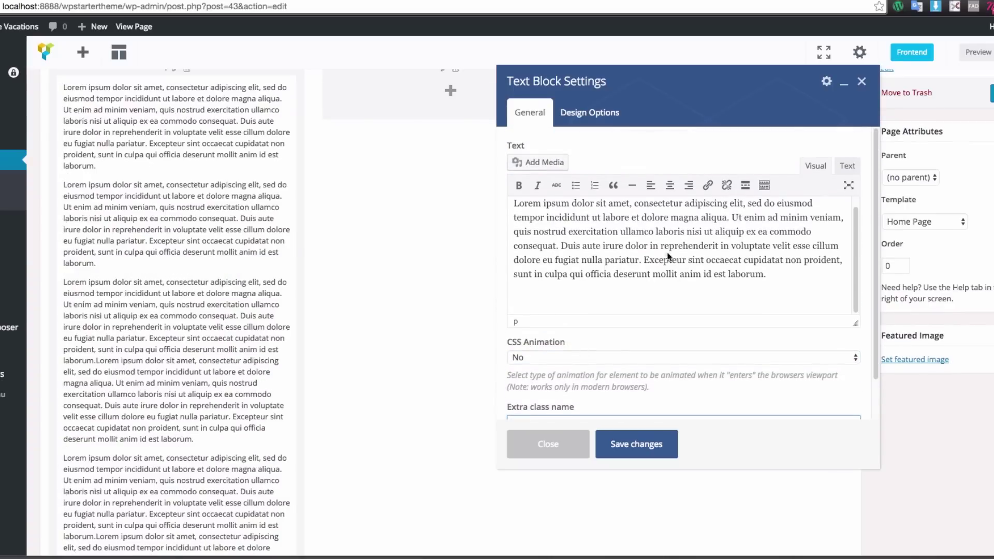
scroll(606, 289, "up", 2)
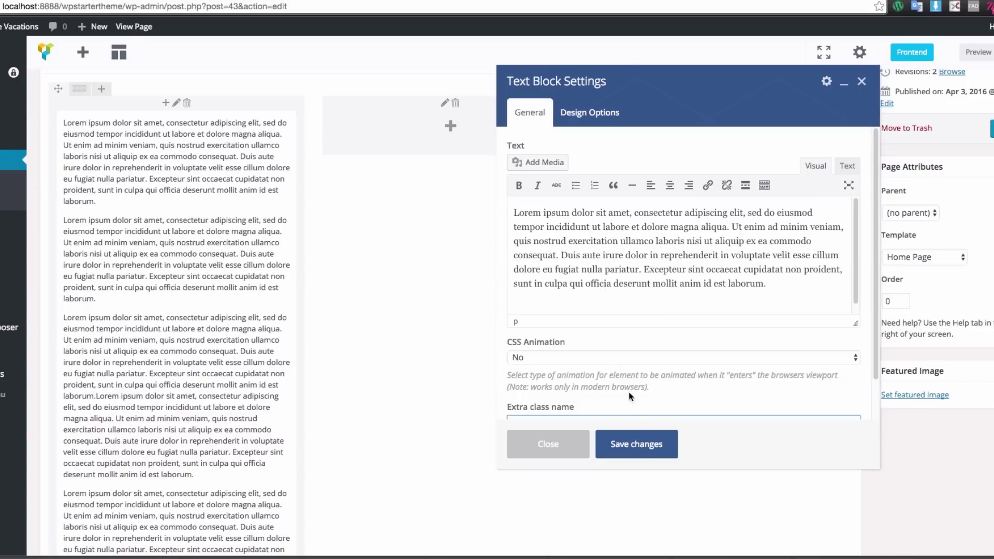
left_click(636, 443)
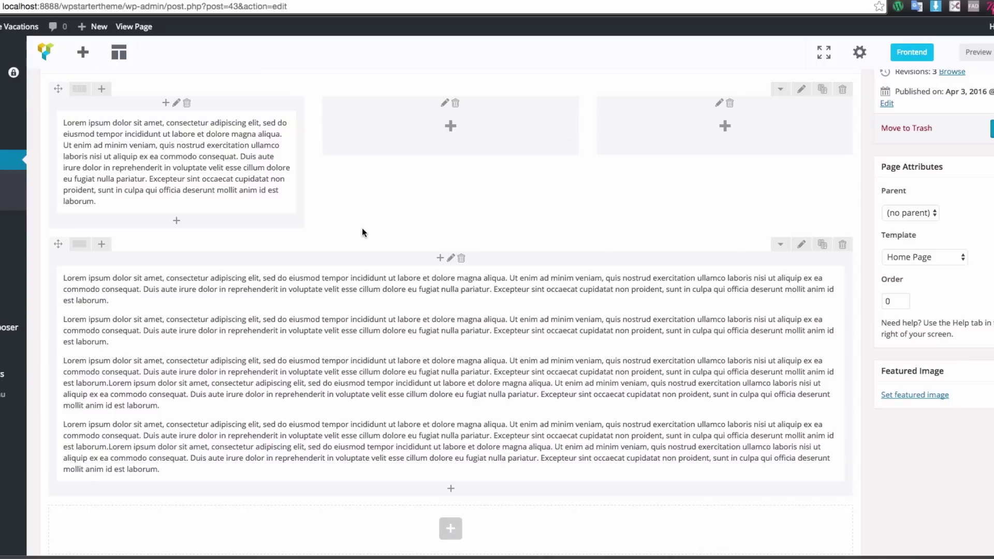
Step: Duplicate the shortened text block twice and place the copies in the first row's second and third columns
mouse_move(218, 166)
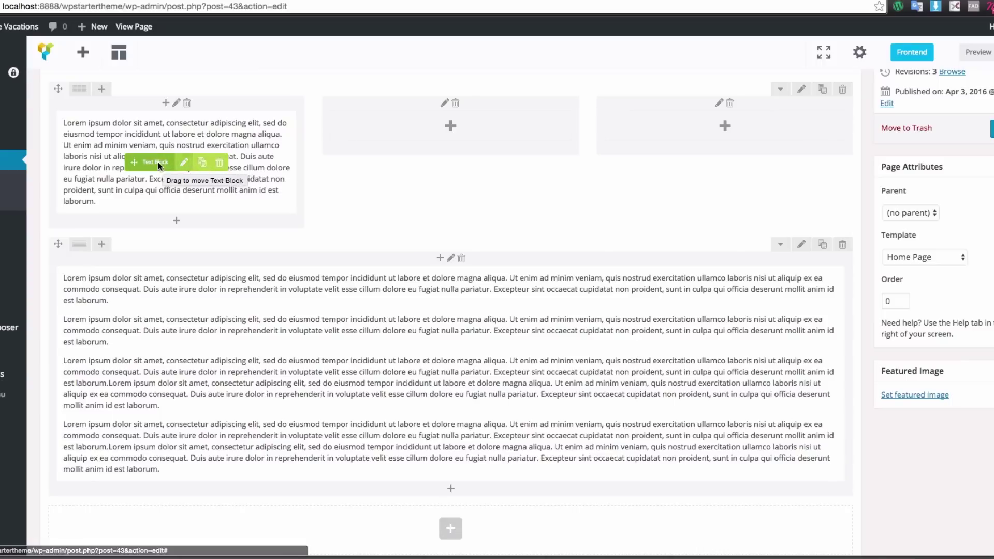
left_click(203, 162)
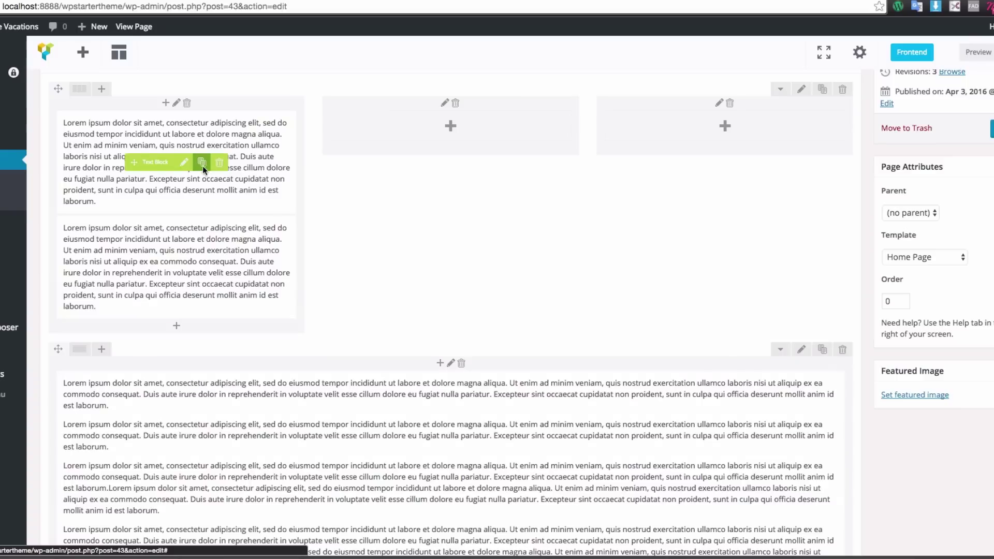
left_click_drag(150, 267, 437, 129)
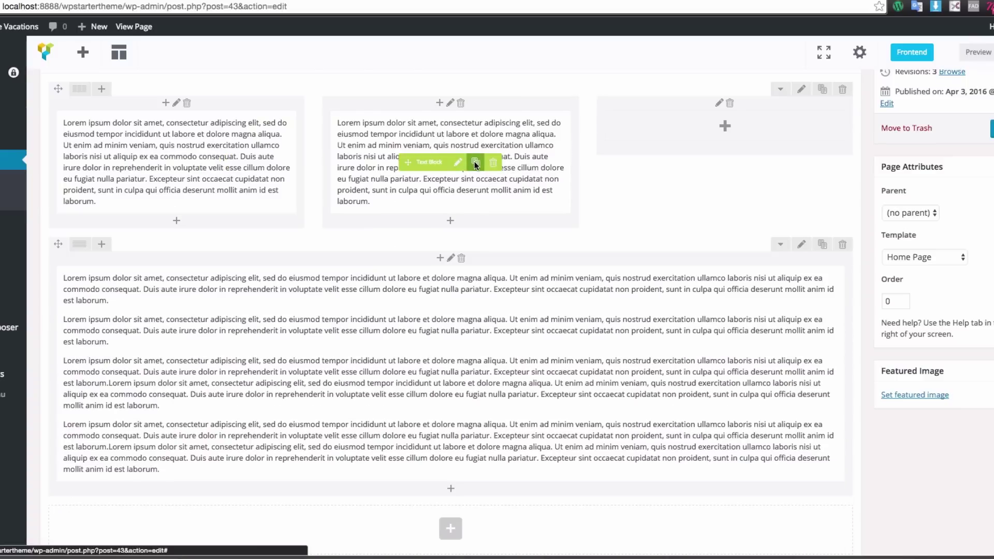
left_click(474, 160)
left_click_drag(400, 265, 645, 135)
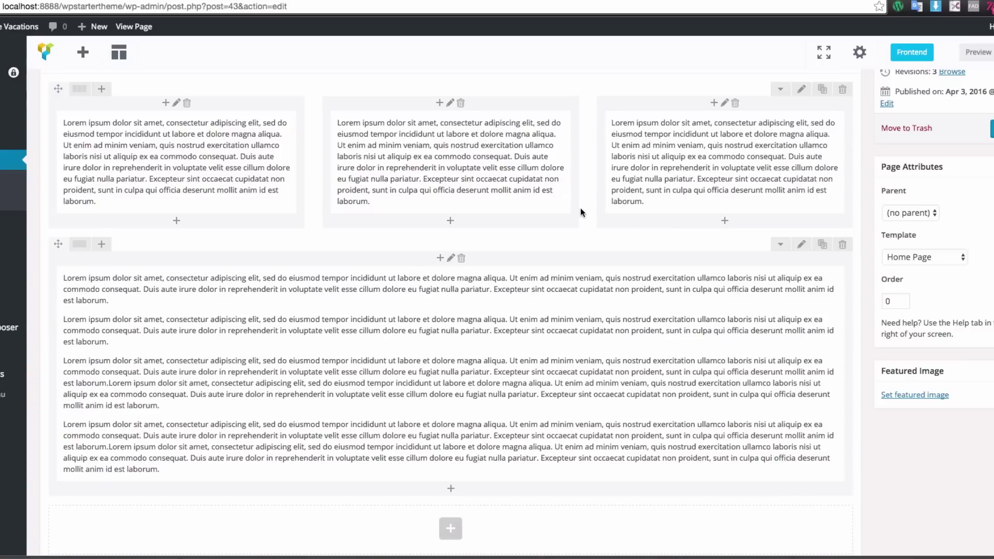
Step: Preview the Home page and examine how the three-column row and the full-width row are laid out
scroll(581, 207, "up", 2)
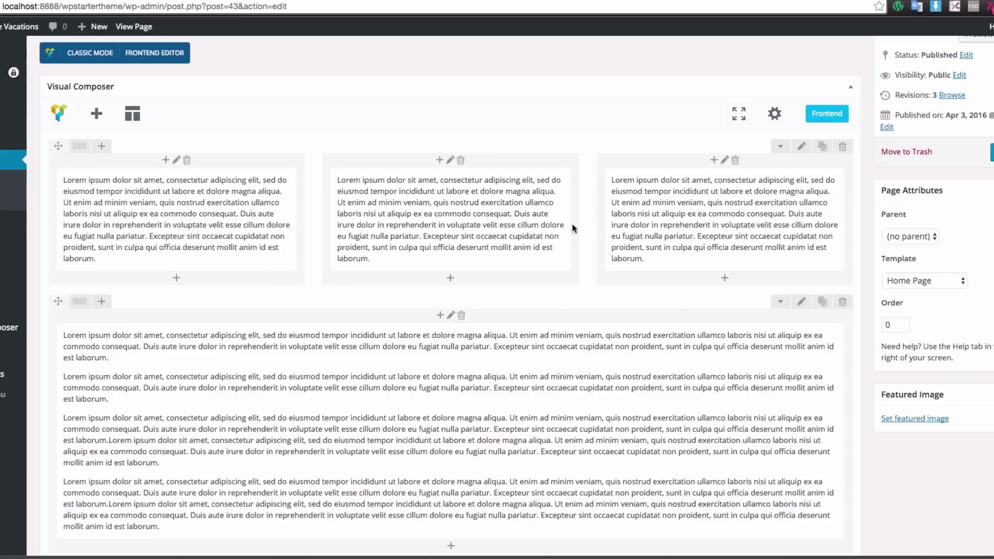
scroll(911, 160, "up", 2)
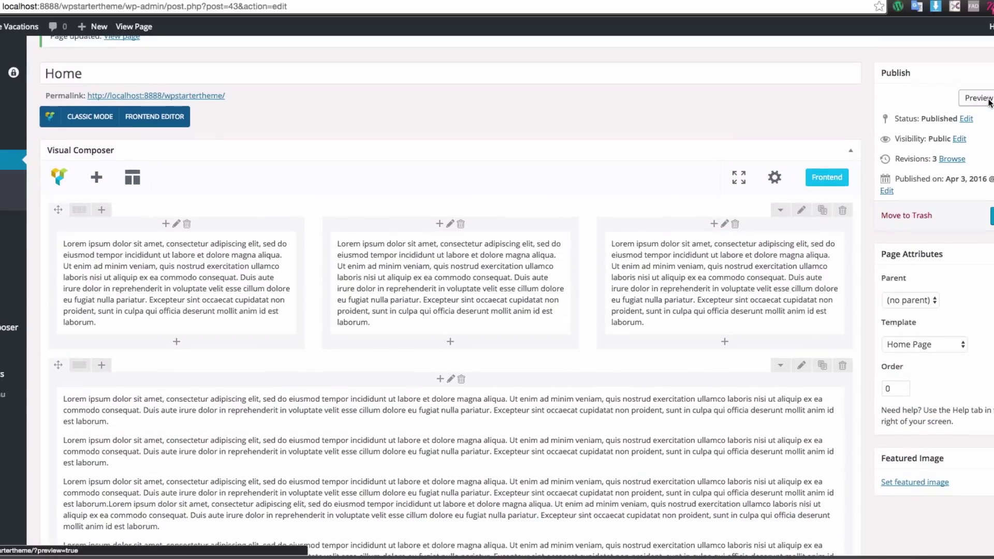
left_click(980, 98)
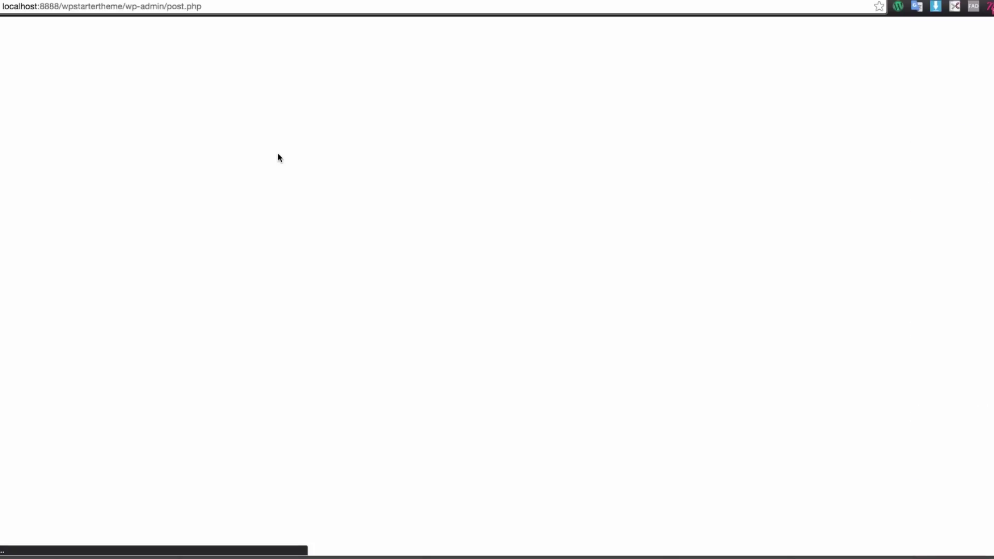
scroll(475, 266, "down", 10)
scroll(481, 270, "up", 7)
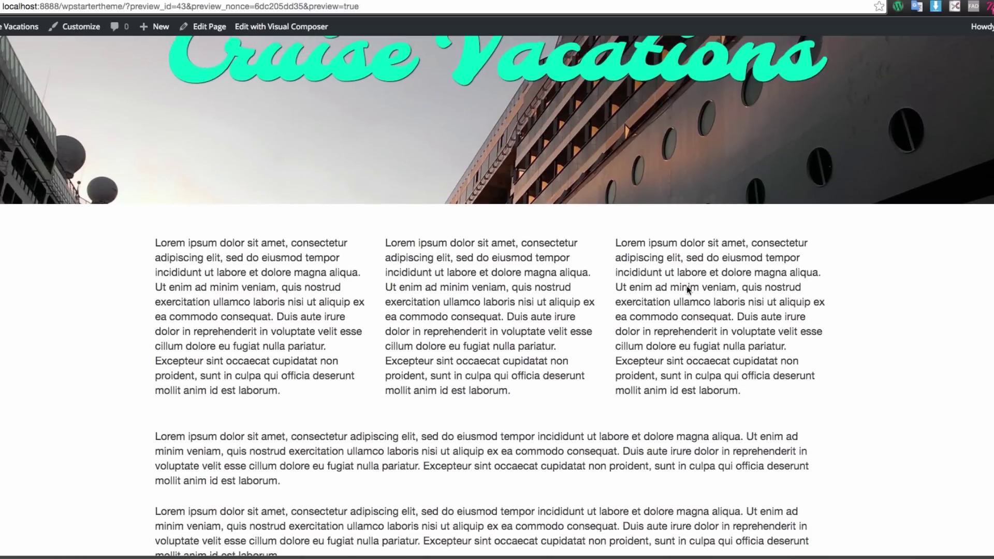
scroll(724, 287, "down", 3)
scroll(518, 312, "down", 3)
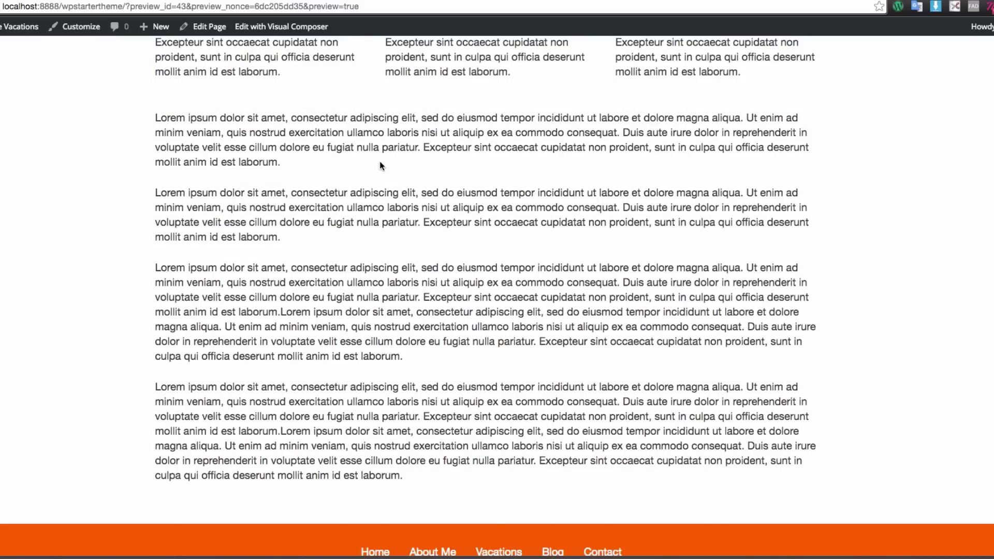
Step: Compare the rows in the page editor with the Home page preview
left_click(106, 1)
scroll(313, 246, "down", 3)
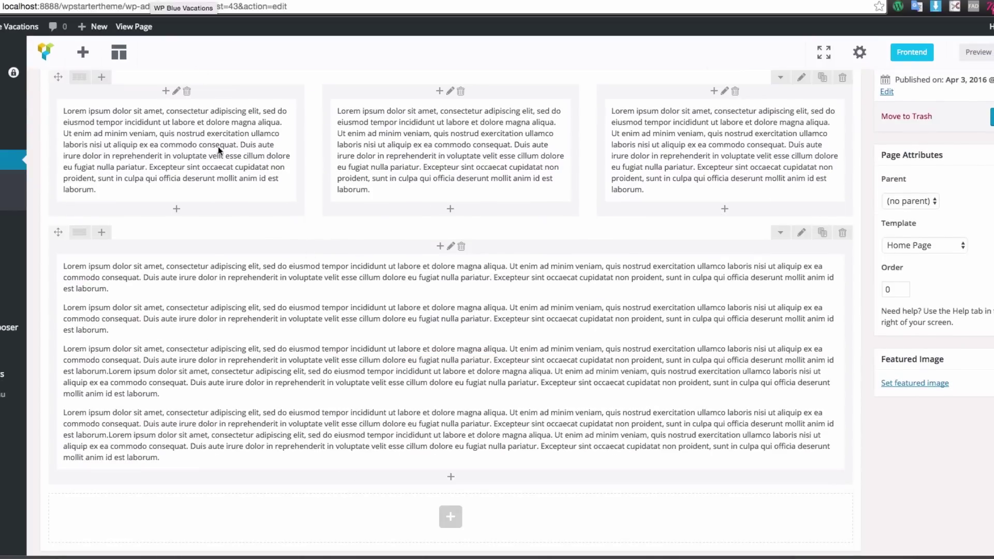
scroll(218, 150, "up", 2)
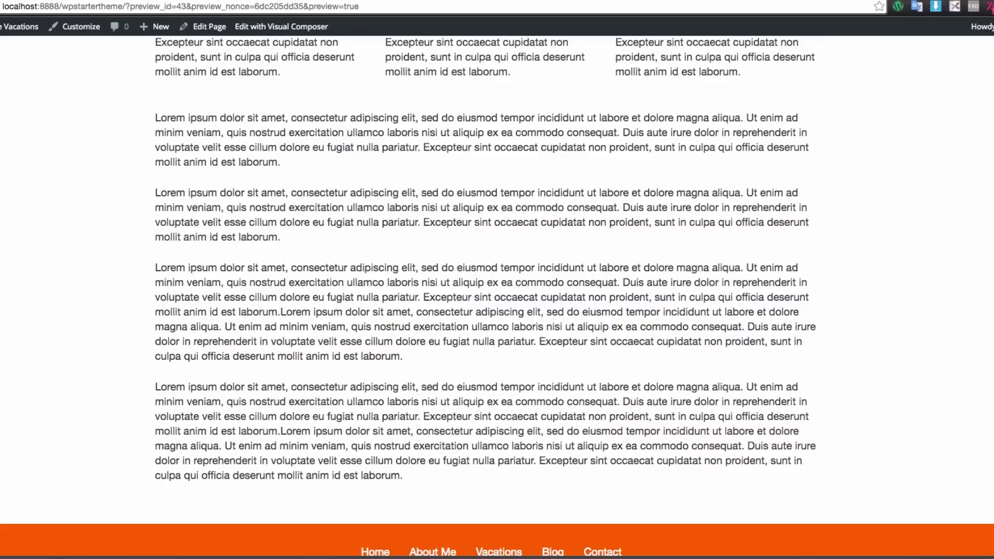
scroll(964, 252, "up", 15)
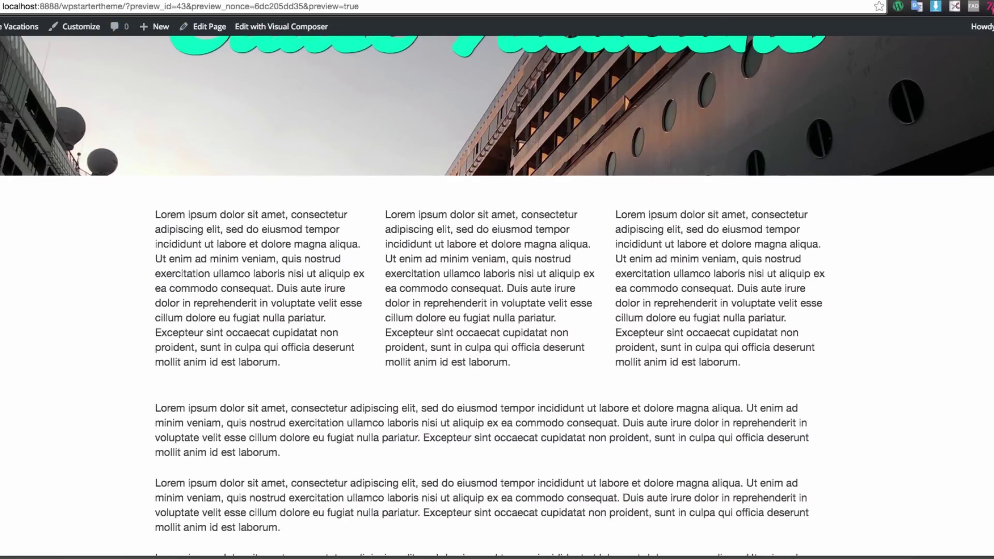
Step: Narrow the browser window to check how the preview's three columns adapt, and restore the full width
left_click_drag(989, 240, 261, 253)
scroll(197, 257, "down", 12)
scroll(198, 256, "up", 5)
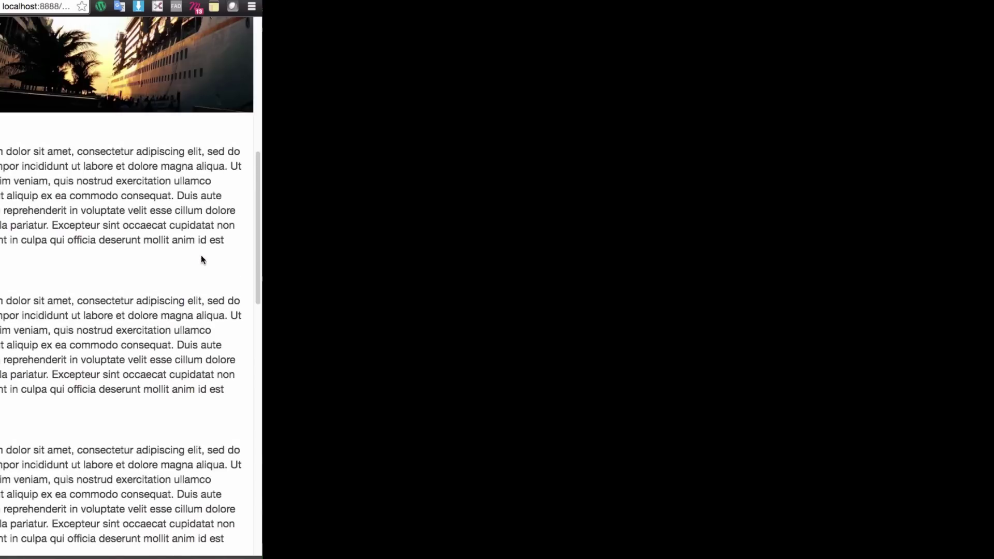
left_click_drag(262, 253, 993, 253)
scroll(521, 222, "up", 6)
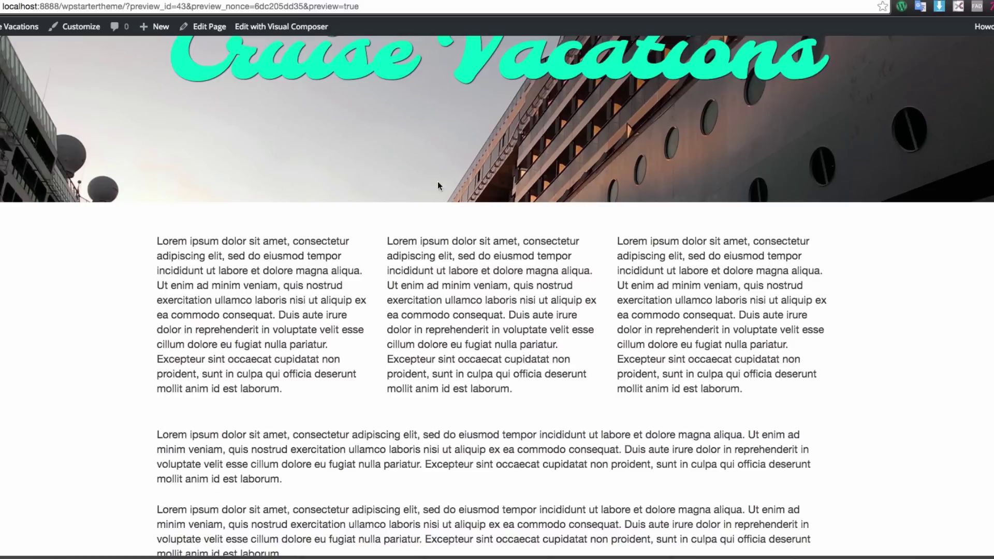
Step: Return to editing the Home page and add a Single Image element above the text in the first column
left_click(205, 26)
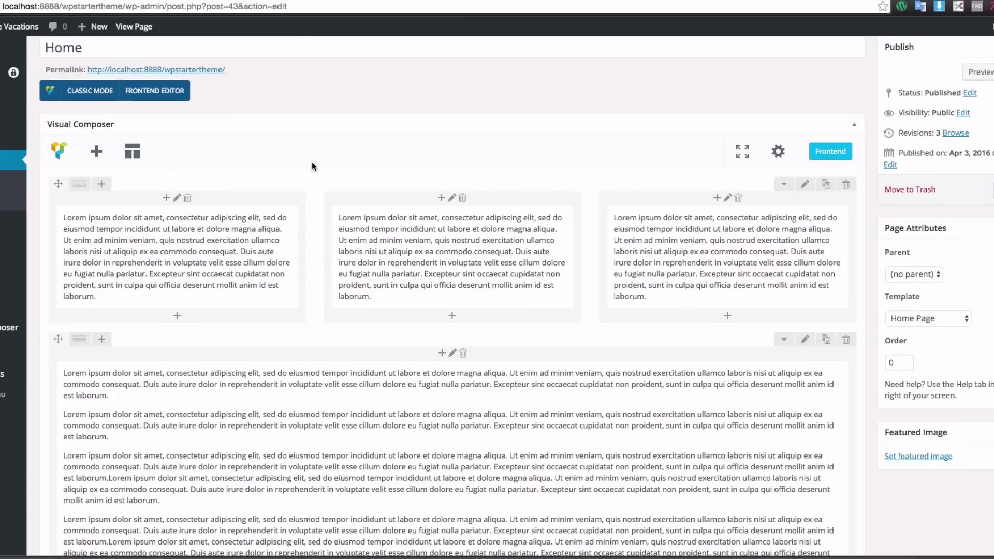
left_click(166, 198)
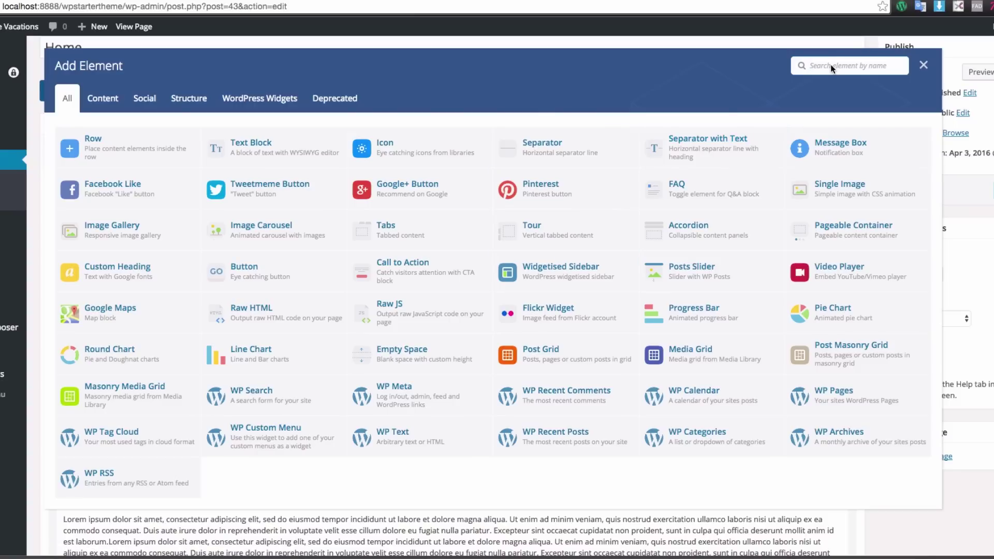
type("image")
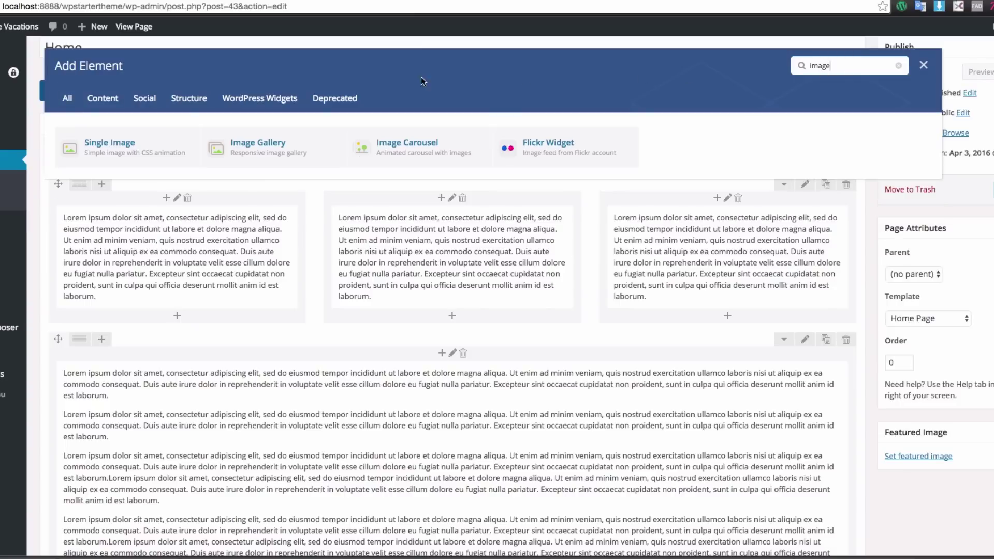
left_click(125, 147)
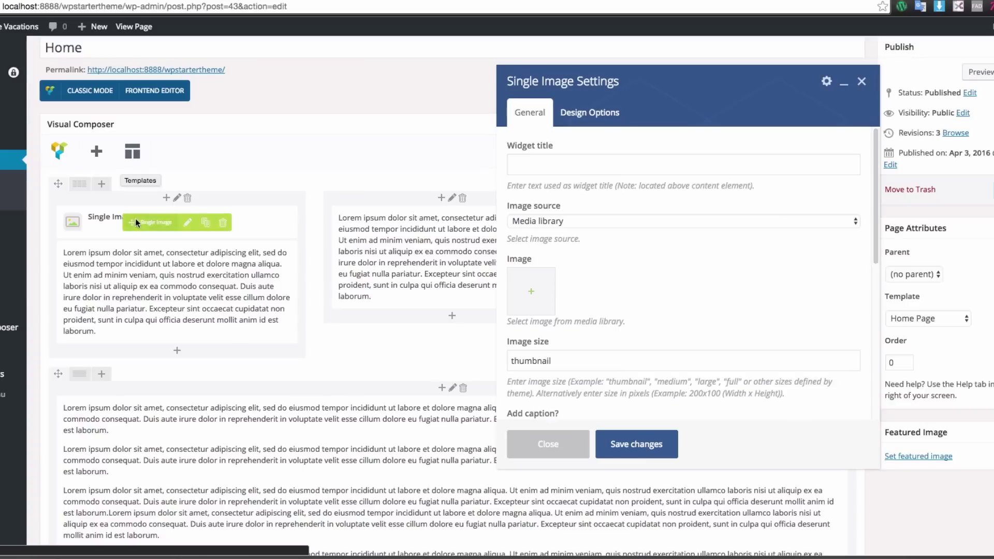
Step: Examine the Single Image element's widget title, image source choices, image and image size settings
scroll(675, 244, "up", 2)
scroll(654, 253, "down", 1)
scroll(653, 253, "up", 1)
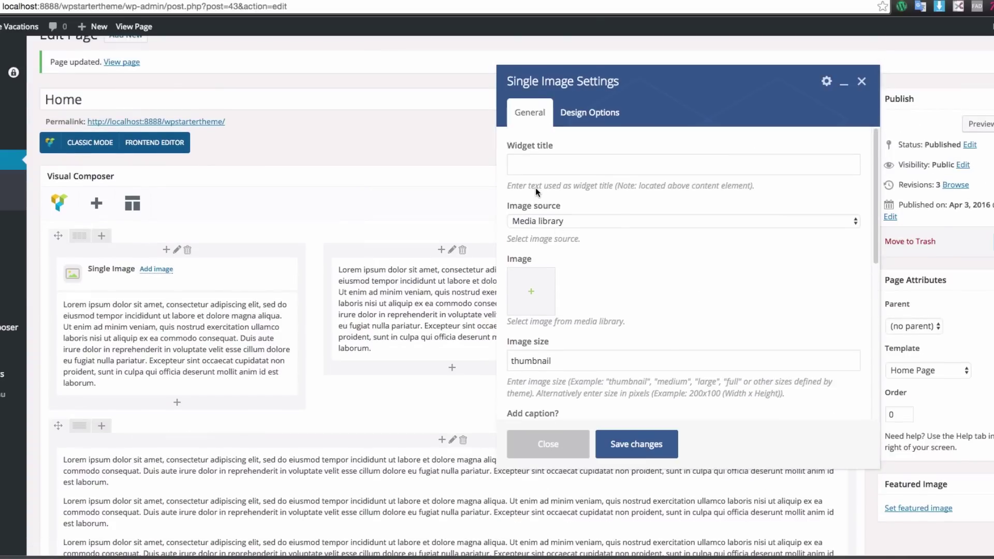
left_click(540, 220)
left_click(536, 159)
left_click(535, 164)
left_click(552, 197)
left_click(548, 220)
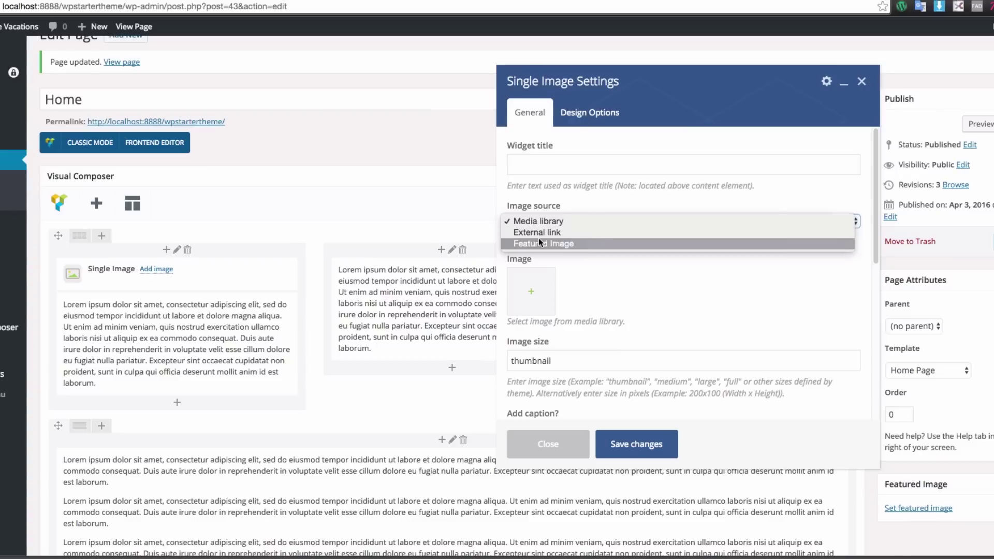
left_click(581, 265)
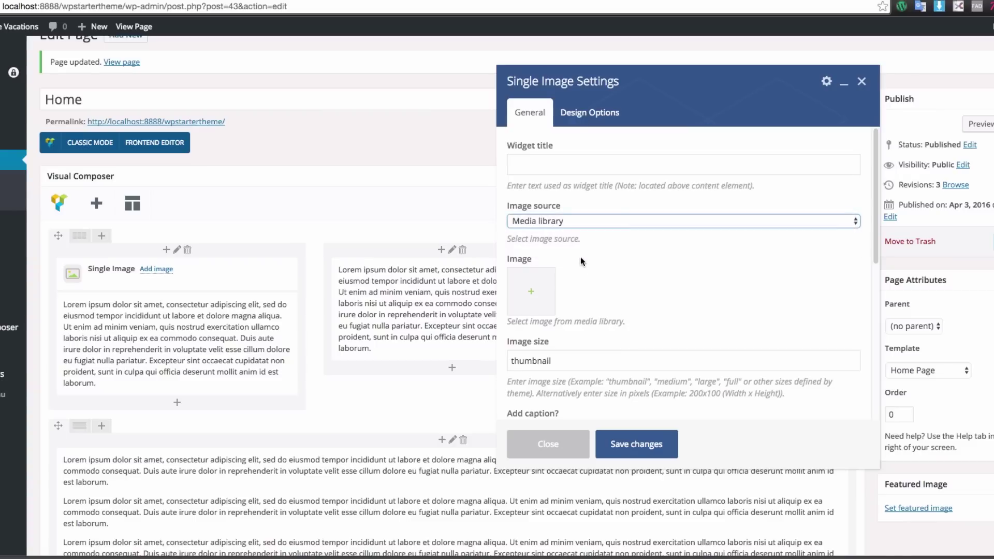
scroll(582, 255, "down", 2)
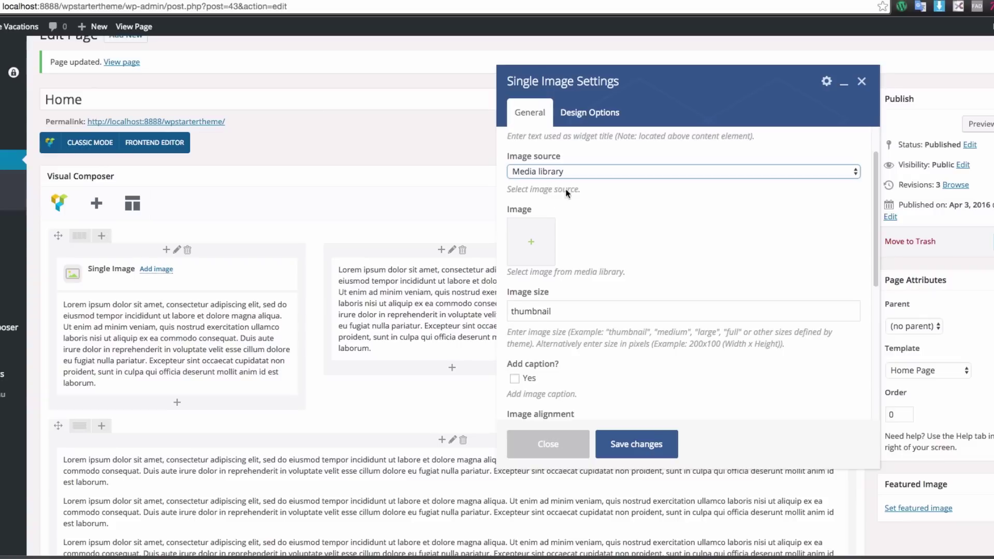
scroll(606, 232, "down", 1)
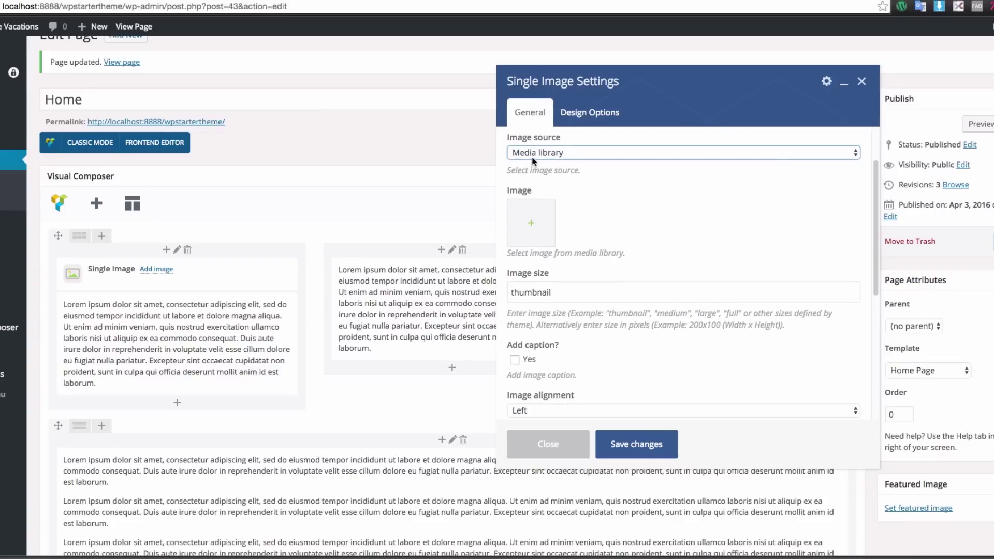
scroll(597, 210, "down", 1)
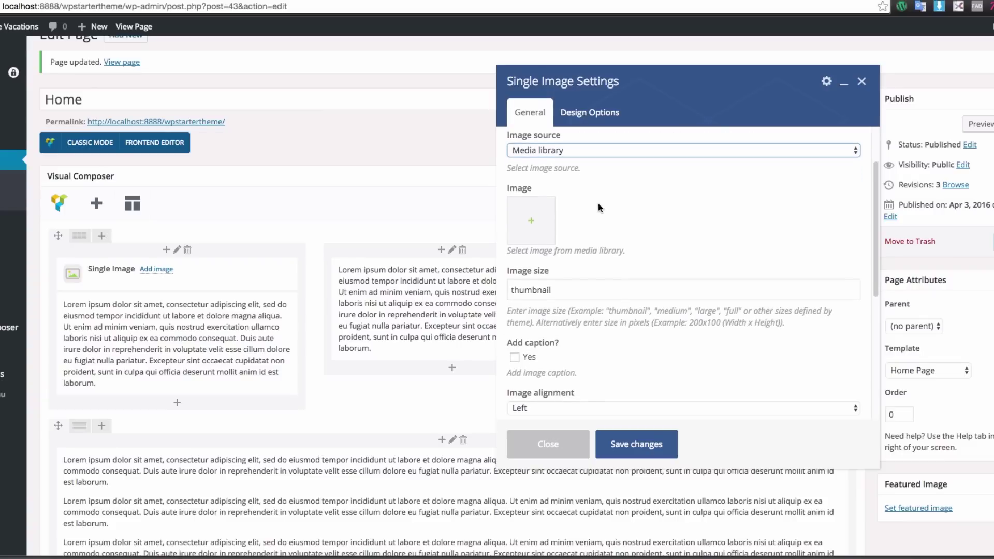
scroll(557, 287, "down", 2)
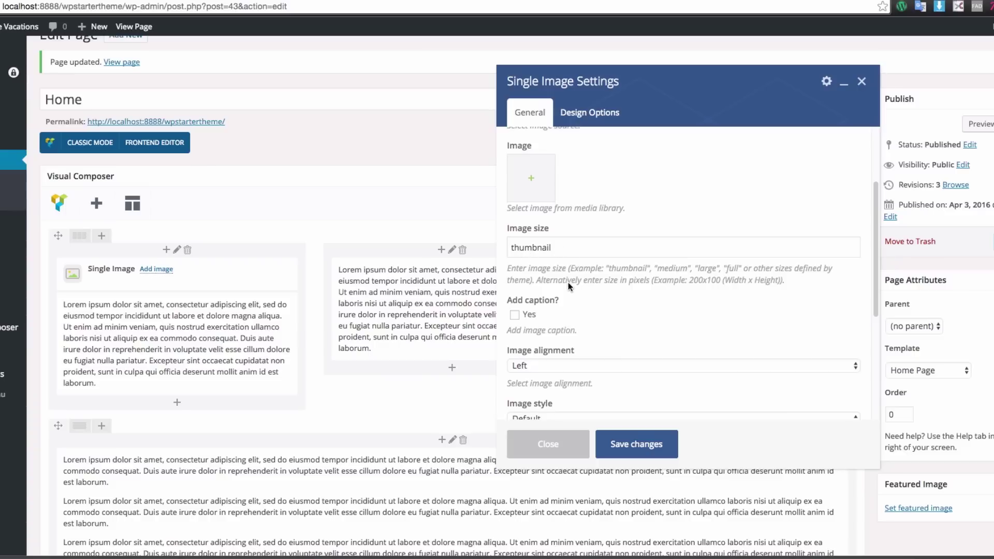
Step: Set the single image's alignment to Center
scroll(568, 281, "down", 3)
scroll(576, 275, "down", 1)
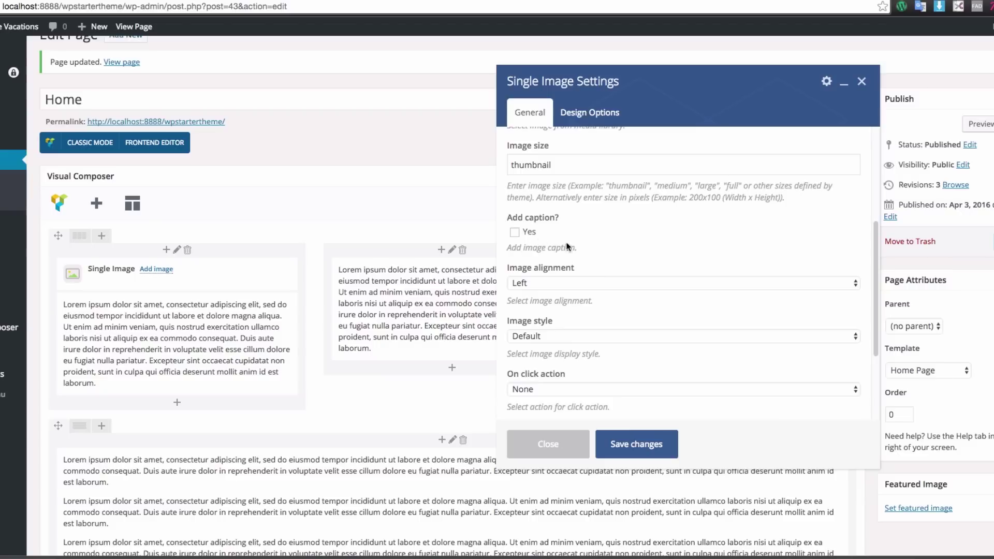
scroll(572, 257, "down", 1)
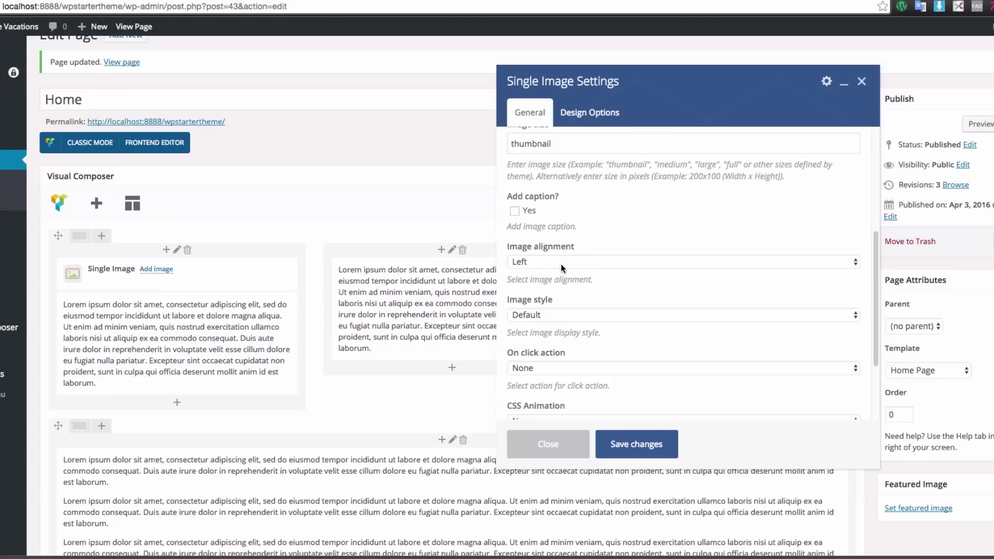
left_click(565, 261)
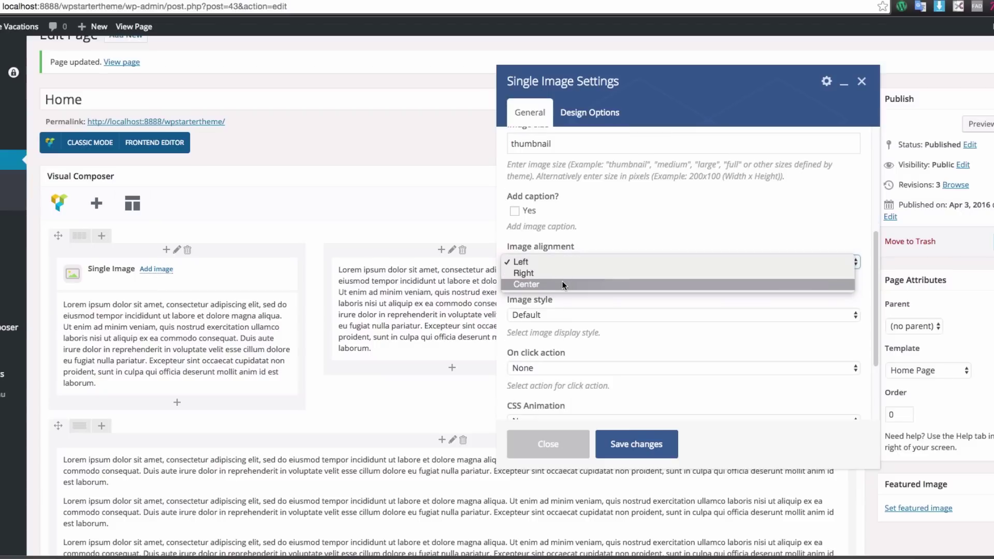
left_click(563, 283)
Step: Review the available image styles and on-click actions for the single image without changing them
scroll(576, 280, "down", 1)
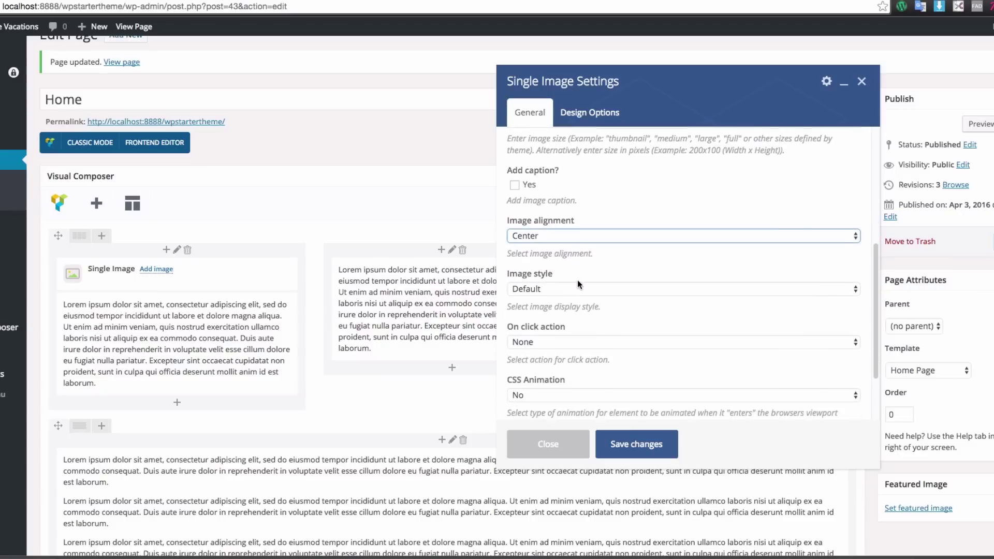
scroll(577, 281, "down", 1)
left_click(569, 259)
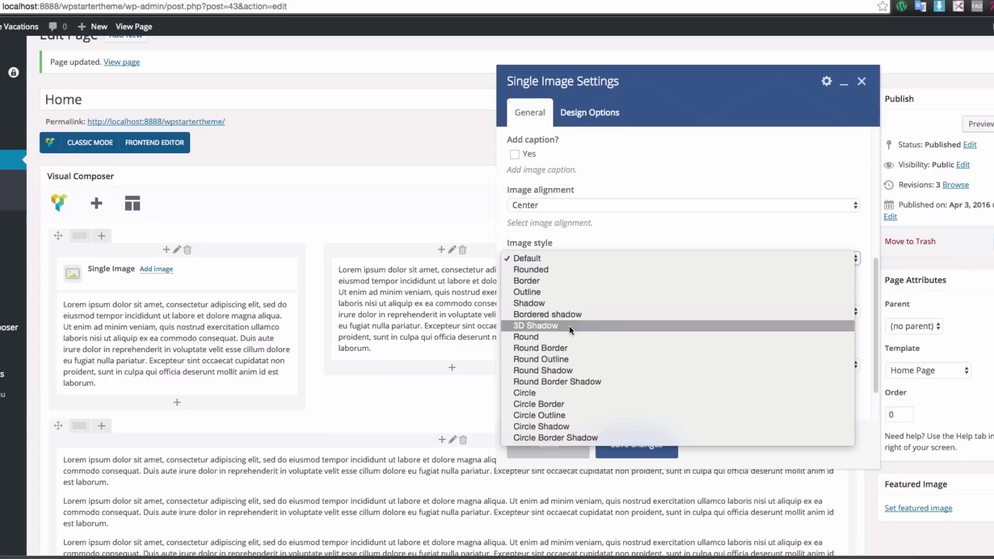
left_click(593, 238)
scroll(624, 288, "down", 1)
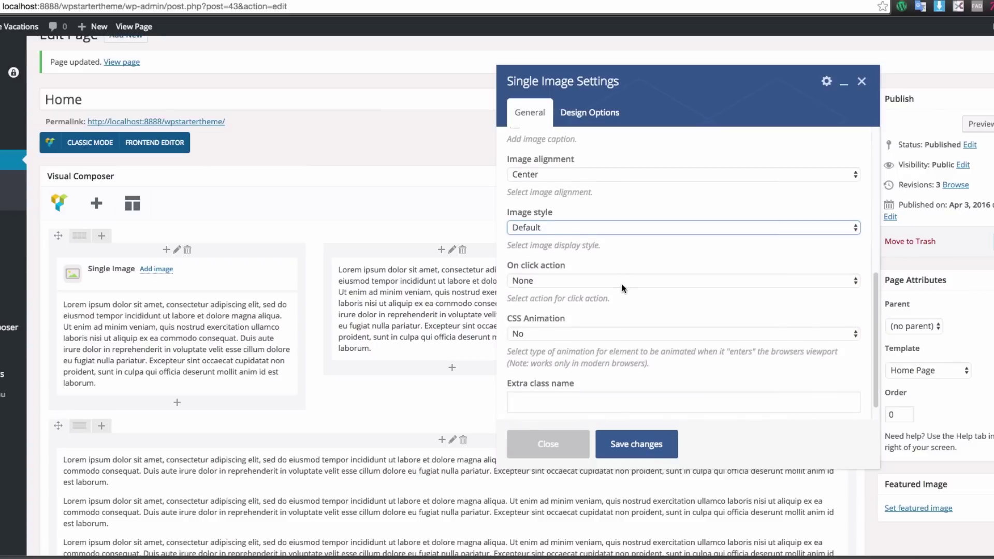
scroll(622, 288, "down", 1)
left_click(561, 261)
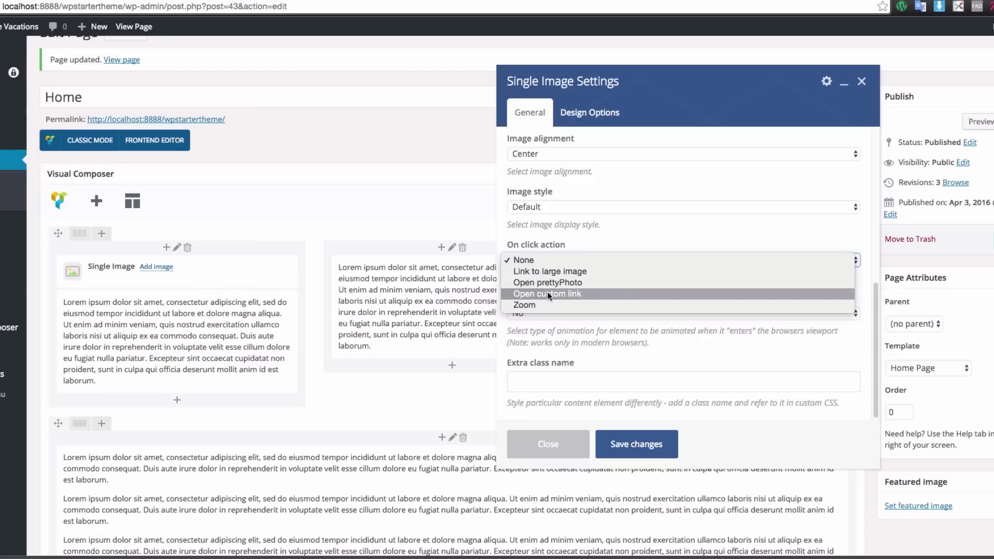
left_click(648, 253)
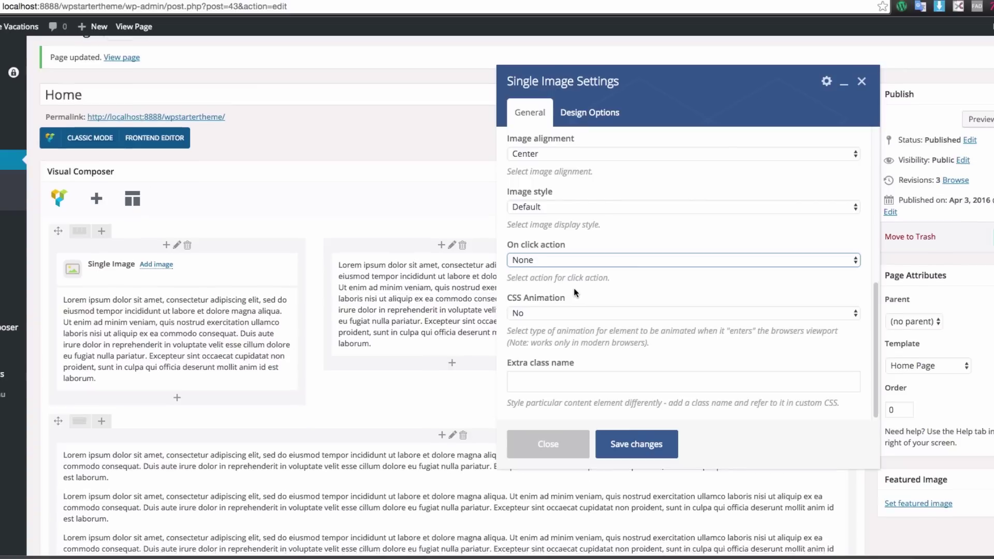
Step: Set the single image's CSS animation to Left to right and leave the extra class name empty
scroll(573, 290, "down", 2)
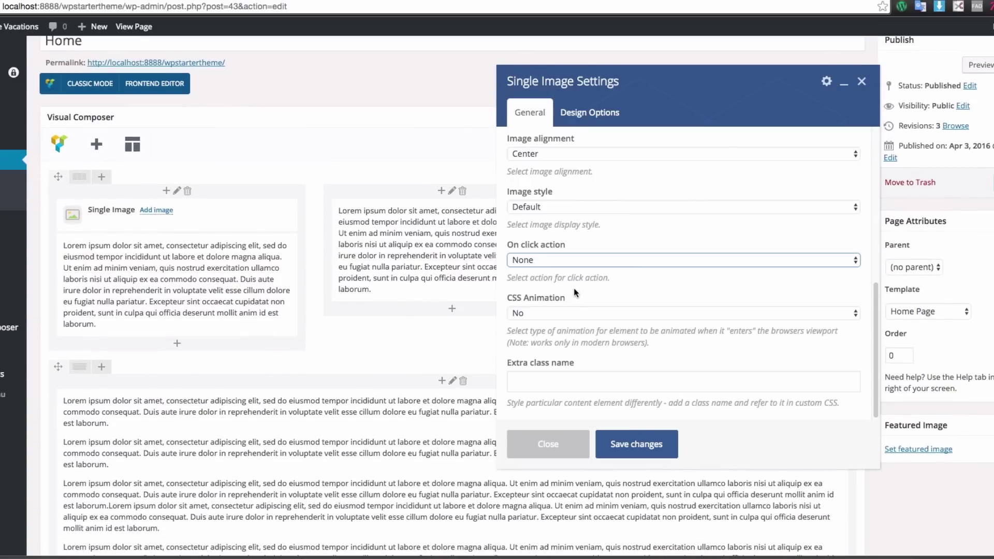
left_click(564, 311)
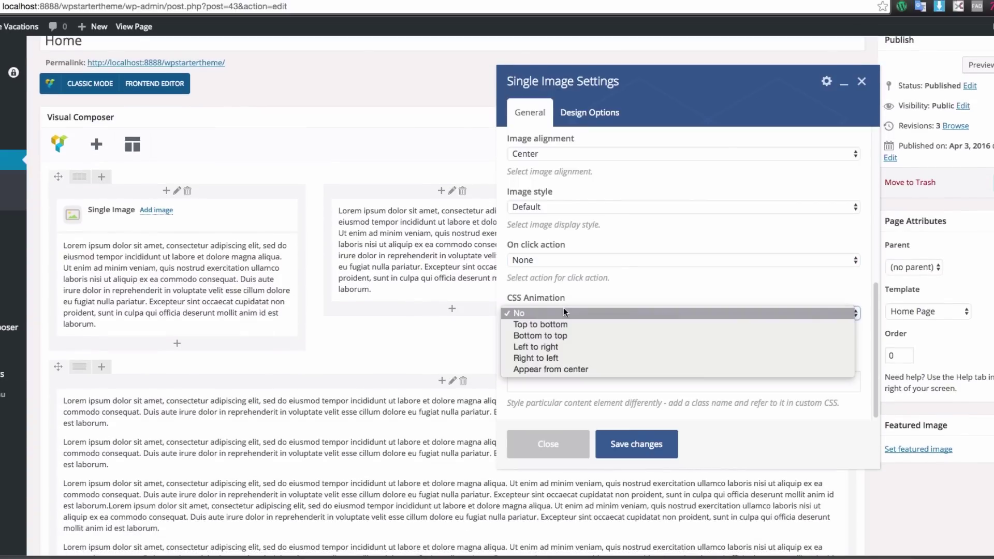
left_click(551, 347)
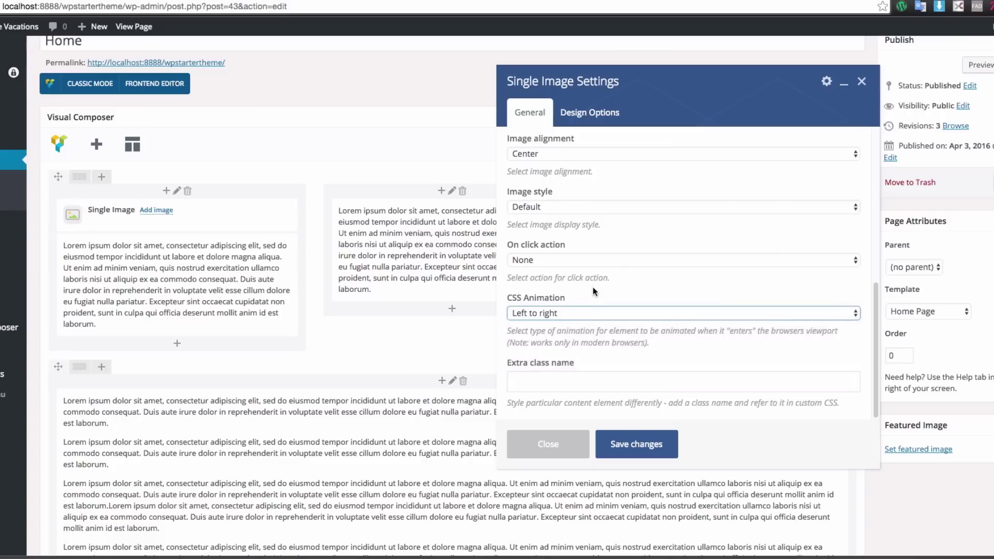
left_click(538, 381)
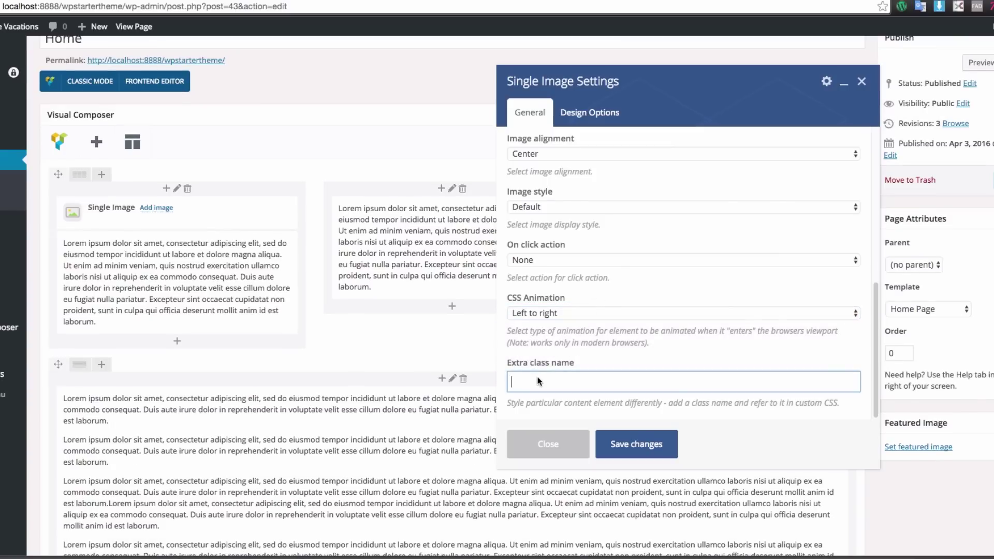
left_click(585, 362)
Step: Show the single image's design options and examine the margin, border and padding fields of the CSS box
scroll(600, 342, "up", 1)
scroll(608, 324, "up", 10)
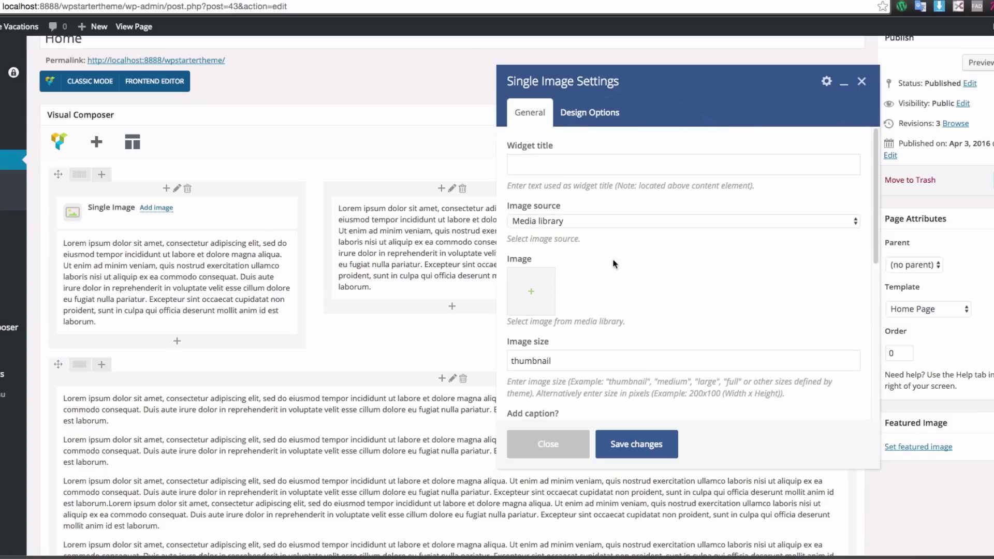
left_click(589, 113)
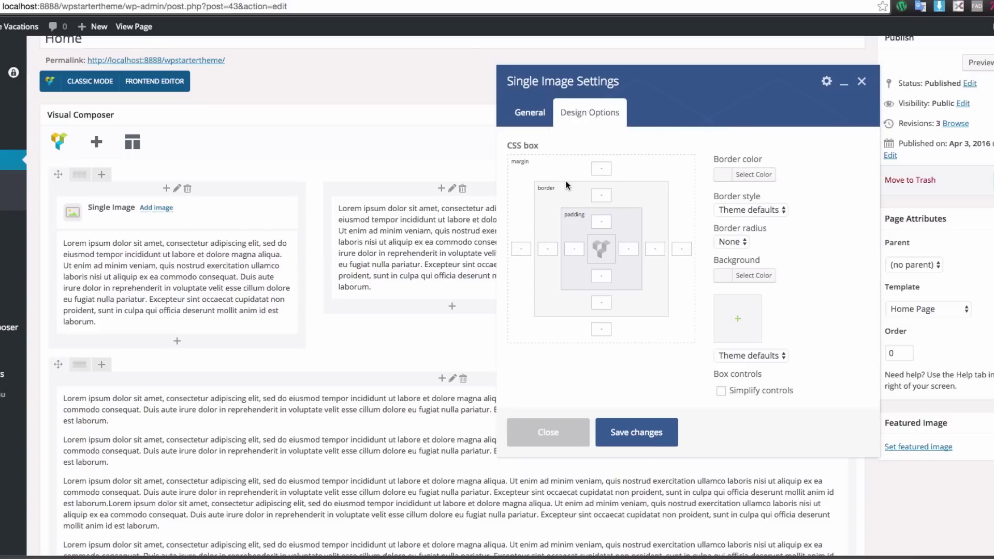
left_click(601, 195)
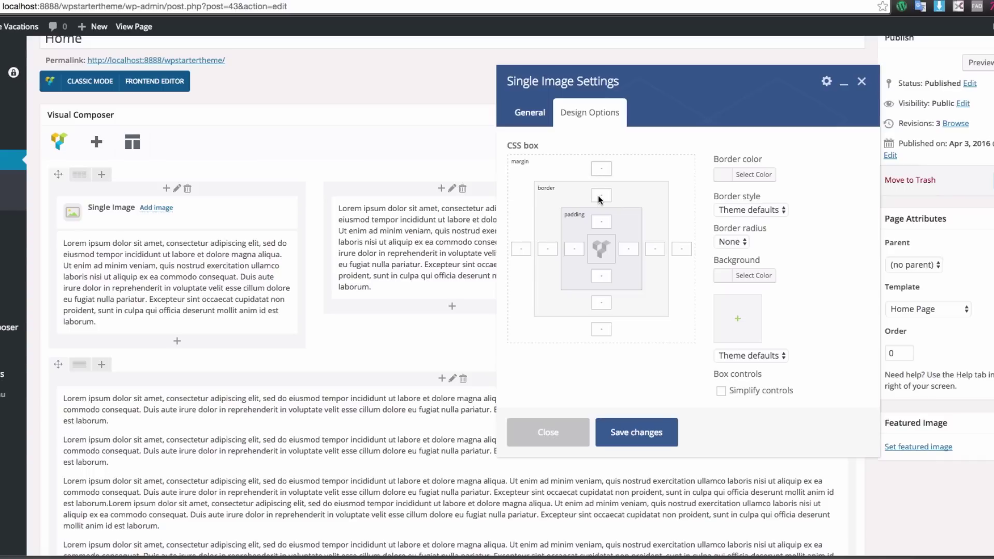
left_click(601, 223)
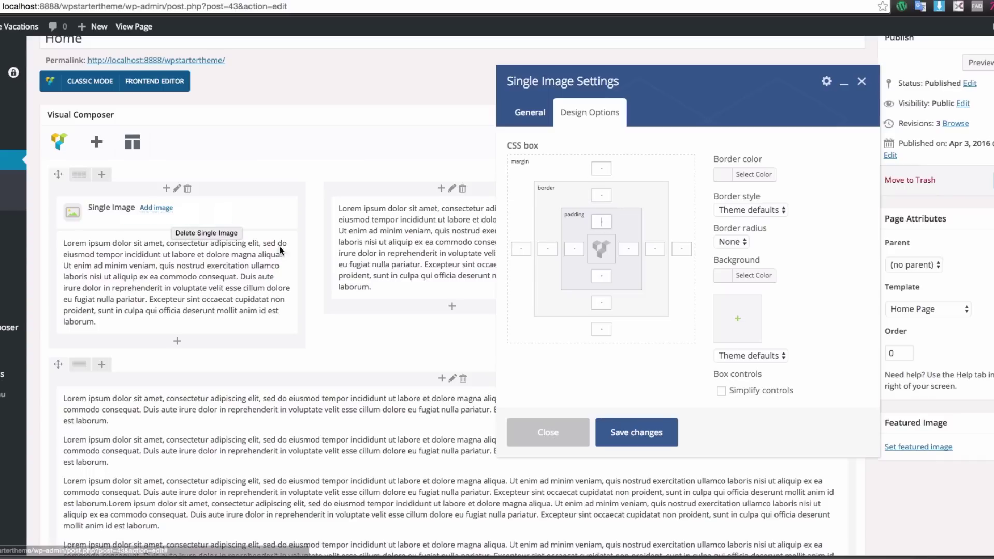
left_click_drag(582, 81, 686, 84)
left_click_drag(540, 84, 561, 90)
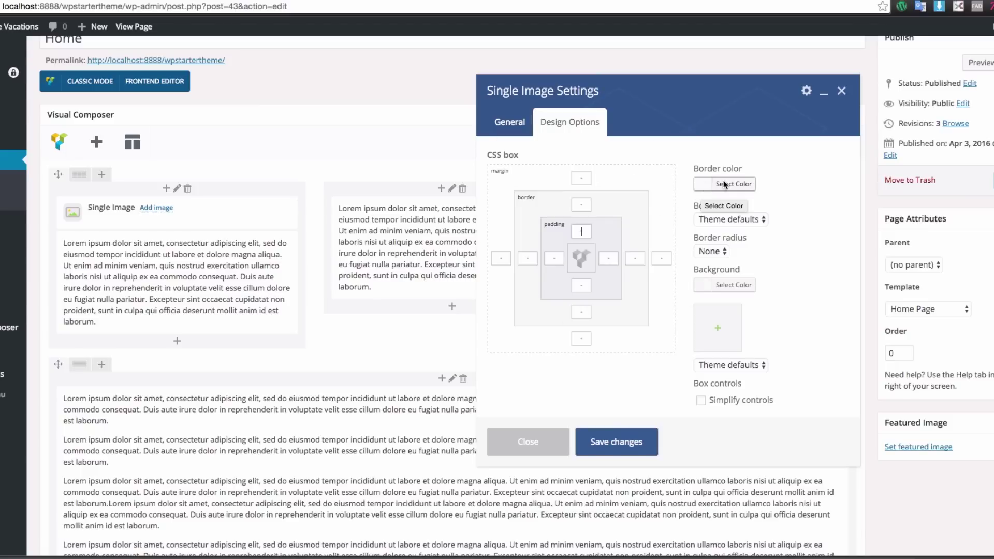
Step: Review the border style, border radius and background display choices, keeping the theme defaults and no radius
left_click(719, 216)
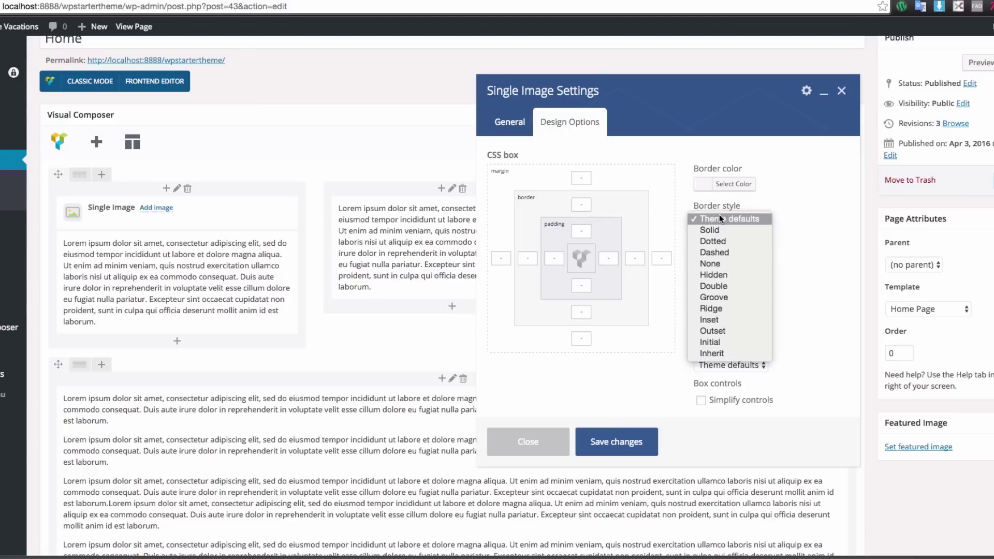
left_click(780, 254)
left_click(723, 252)
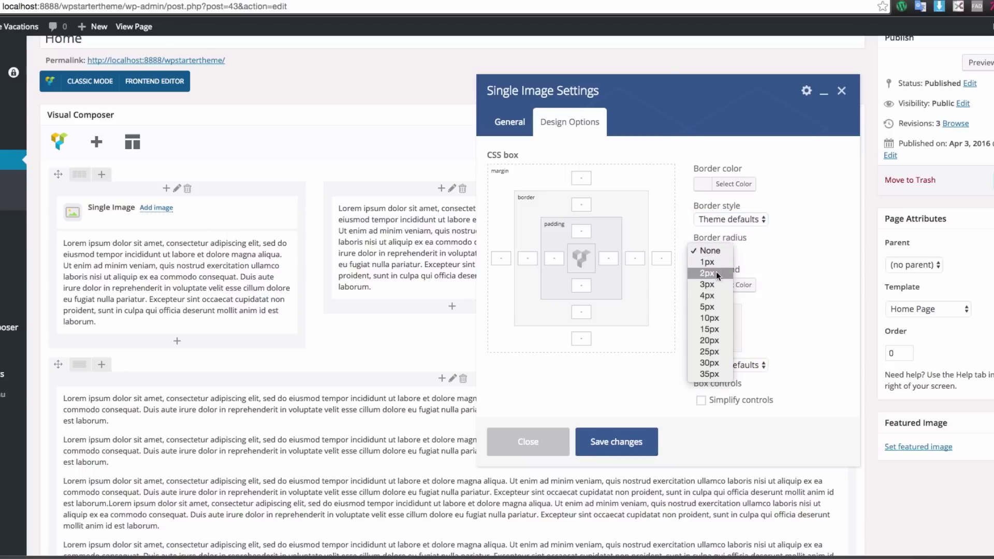
left_click(781, 244)
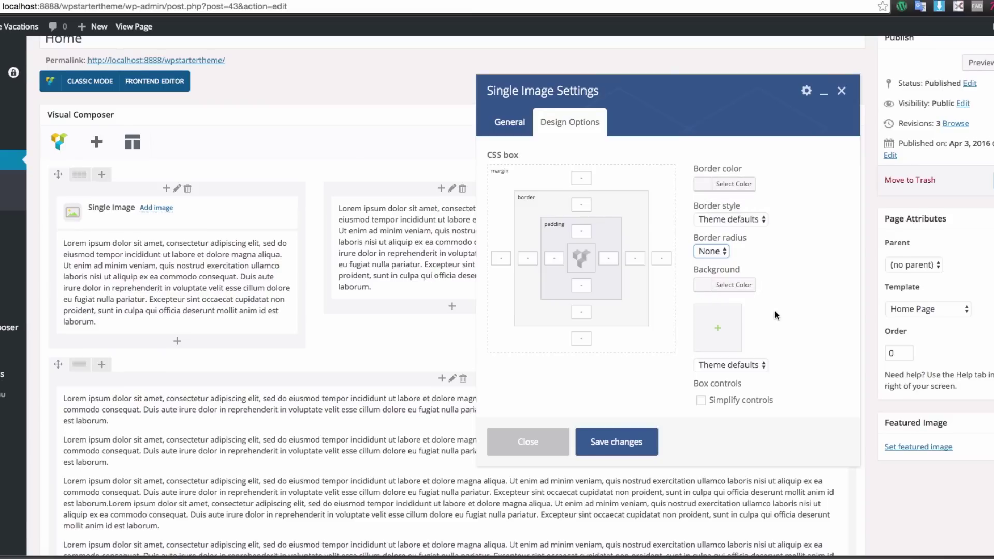
scroll(775, 310, "down", 3)
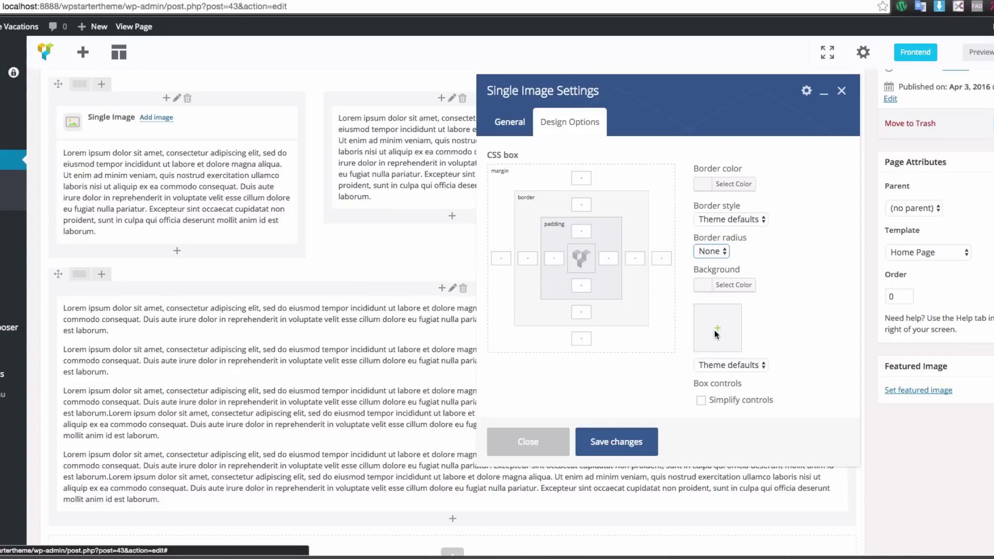
left_click(761, 365)
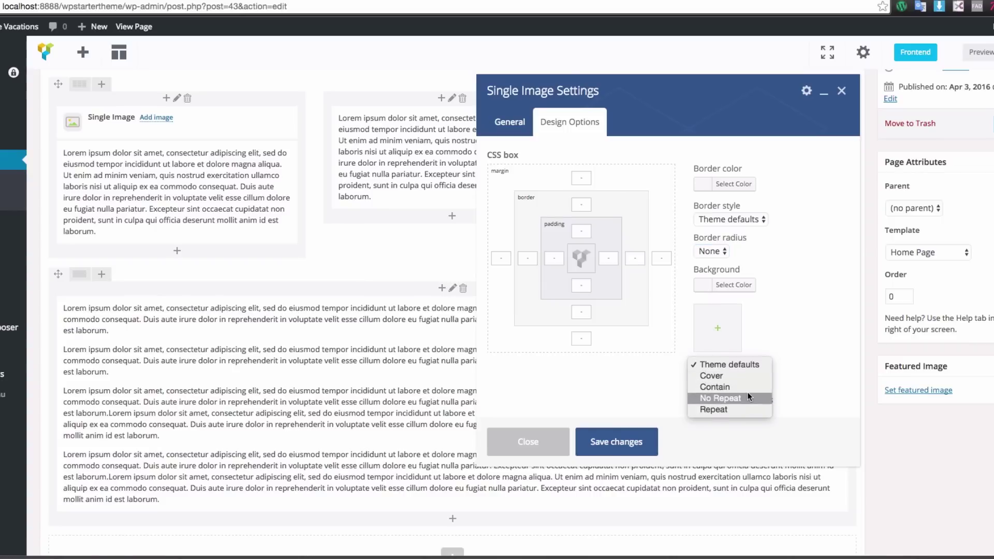
left_click(745, 364)
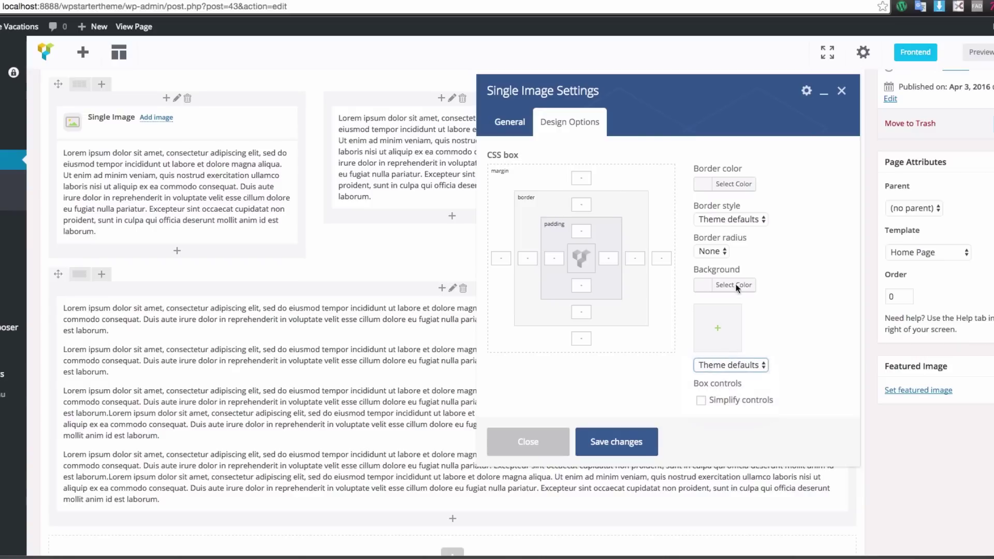
Step: Simplify the CSS box controls and give the single image a 10px margin on all sides
left_click(698, 402)
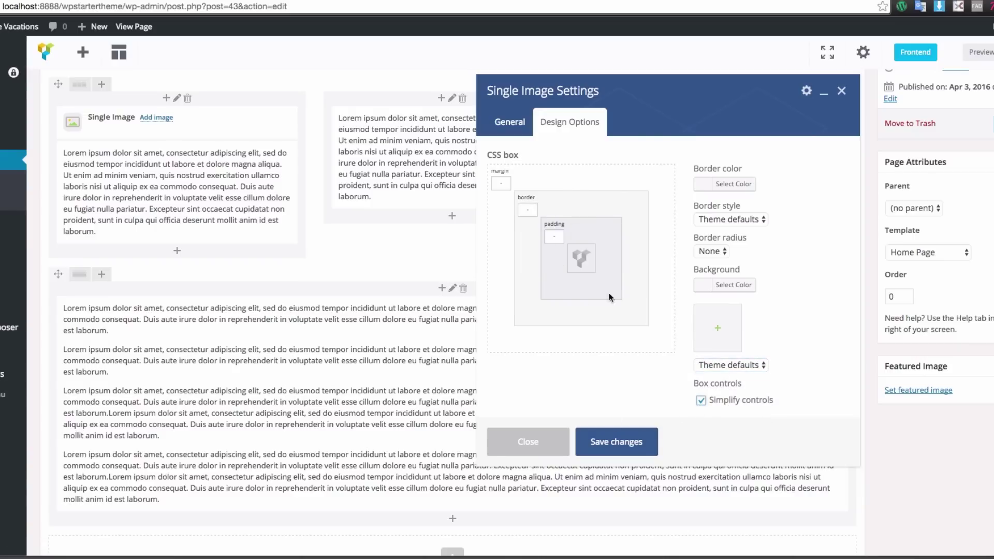
left_click(700, 400)
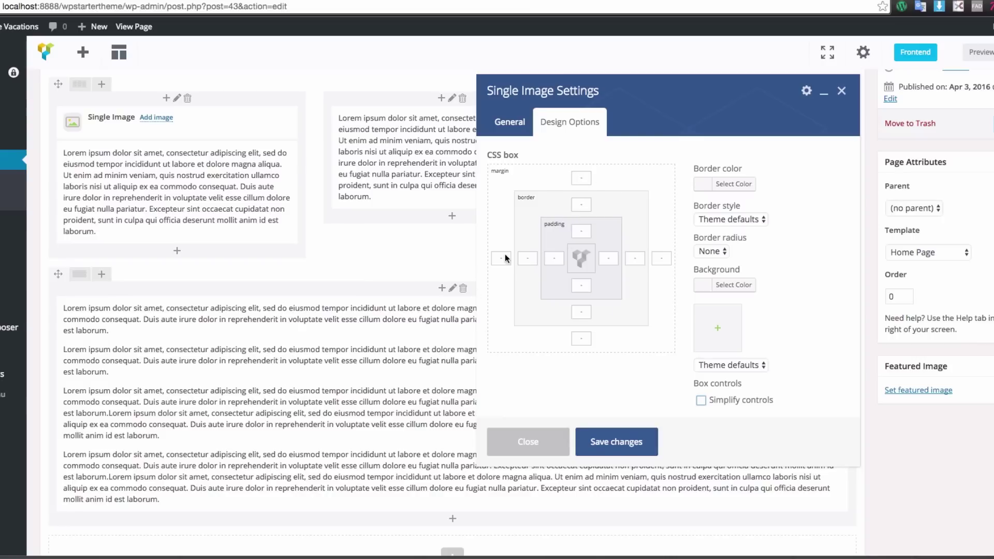
left_click(704, 401)
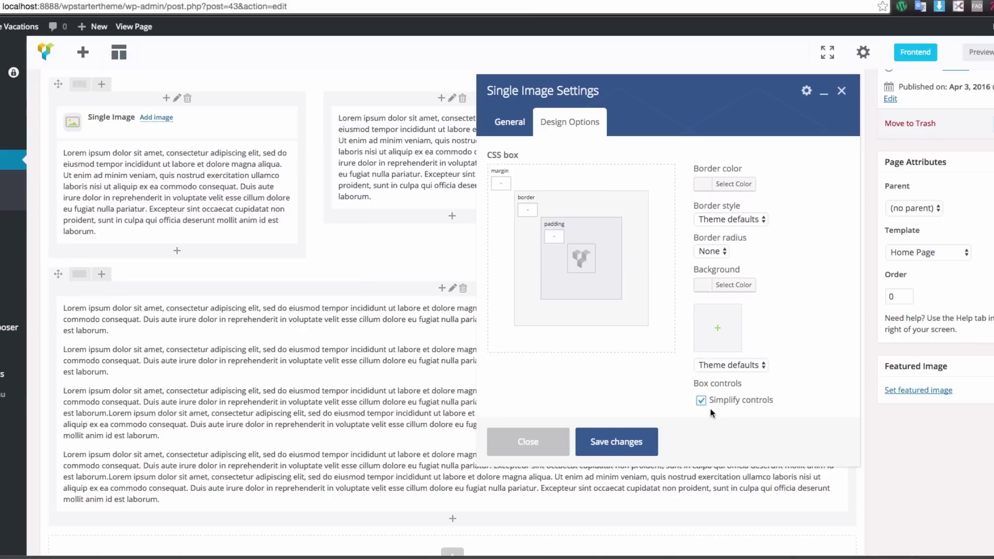
left_click(500, 184)
type("10px")
left_click(702, 400)
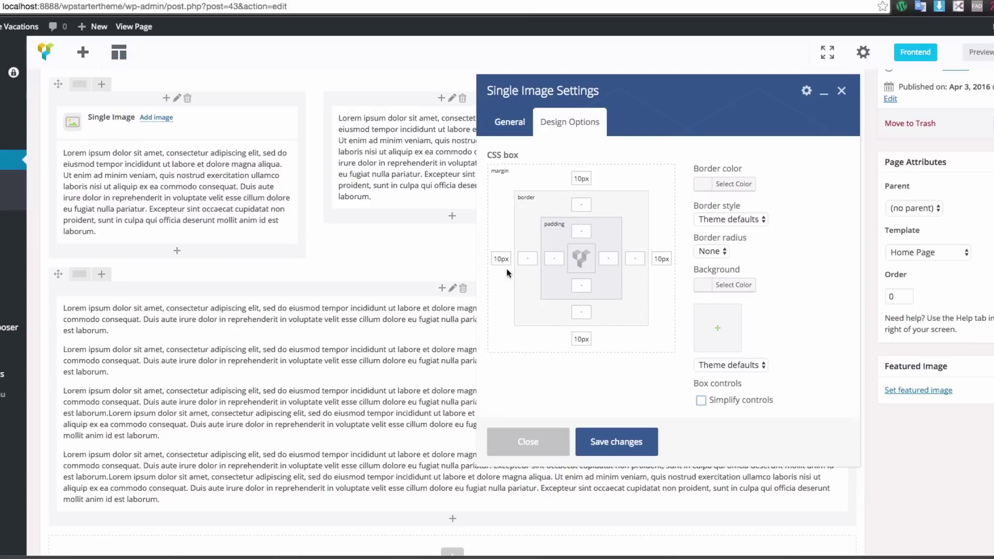
left_click(702, 400)
left_click(510, 125)
scroll(598, 169, "down", 3)
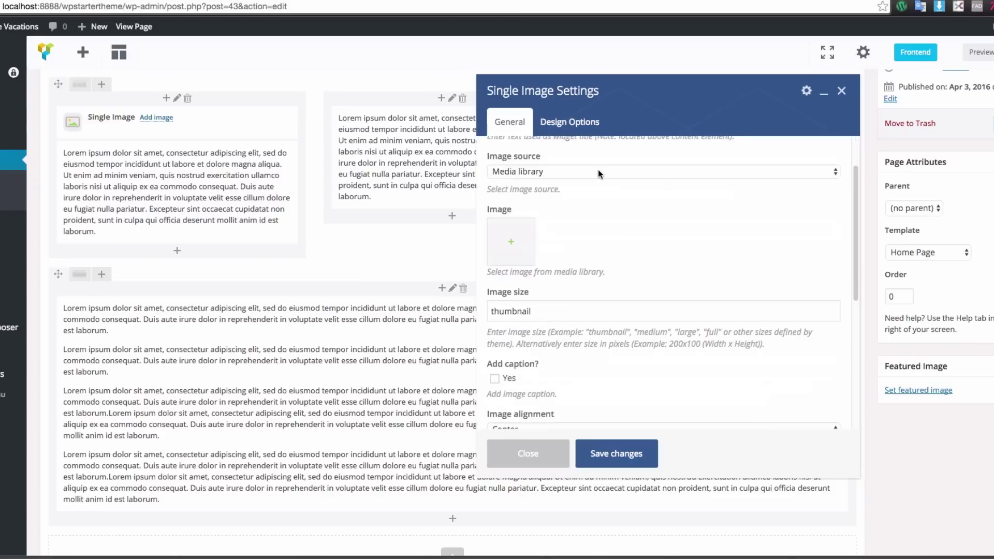
scroll(605, 202, "up", 1)
left_click(513, 243)
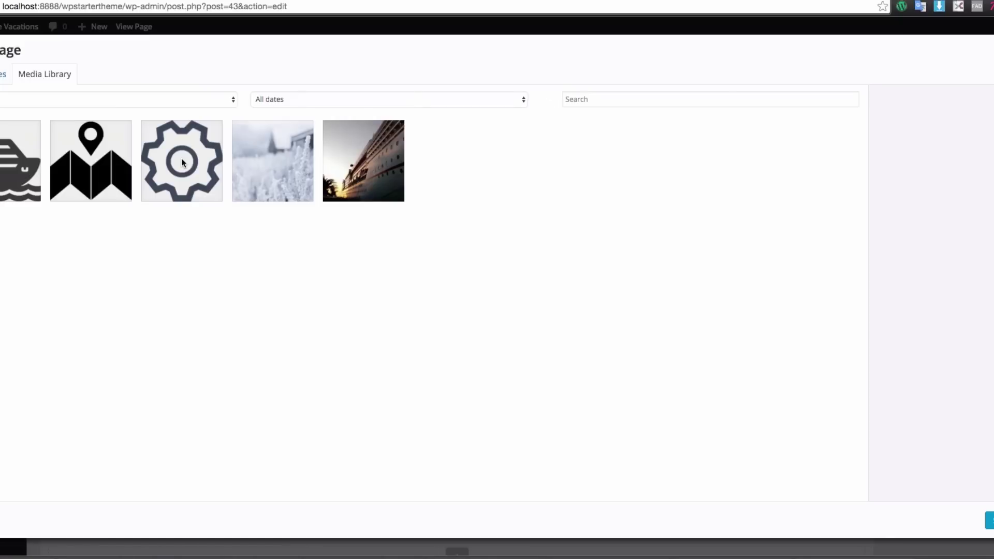
left_click(12, 158)
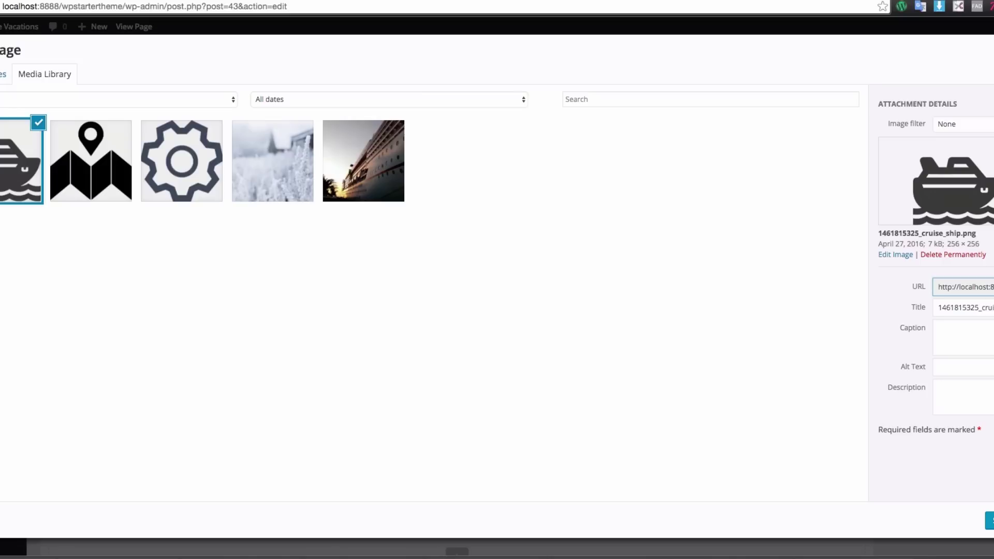
left_click(988, 521)
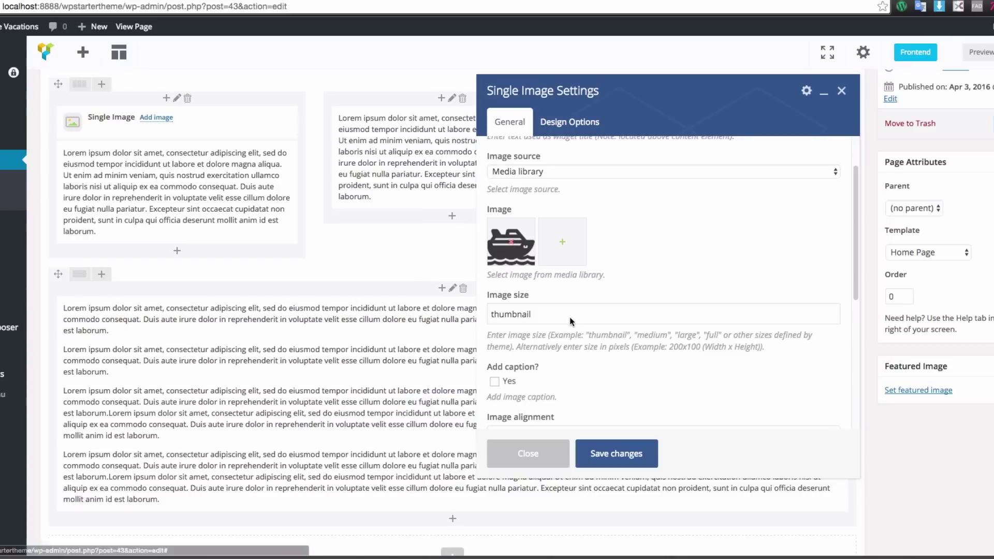
scroll(569, 316, "down", 1)
left_click(618, 454)
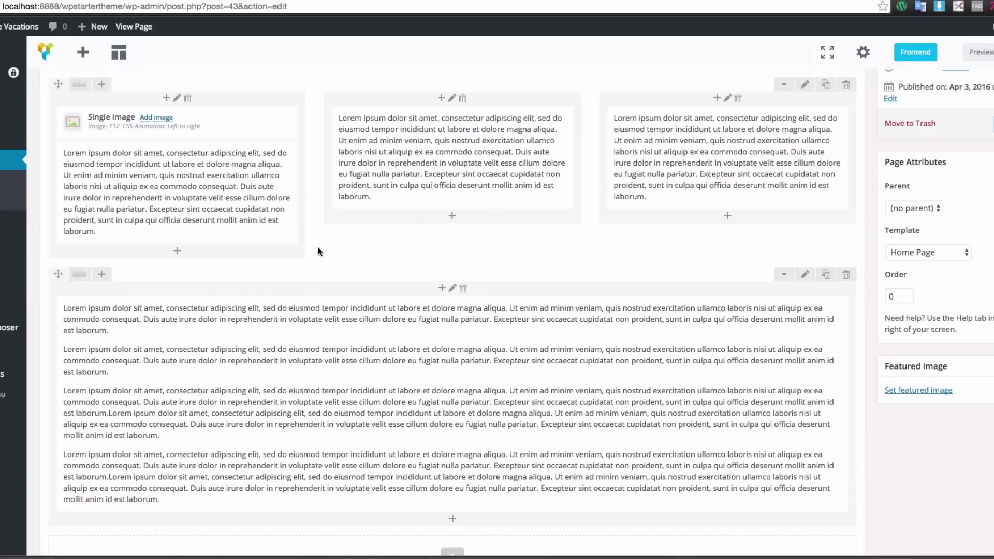
Step: Preview the Home page and examine the ship icon's placement above the first column's text
scroll(145, 192, "up", 3)
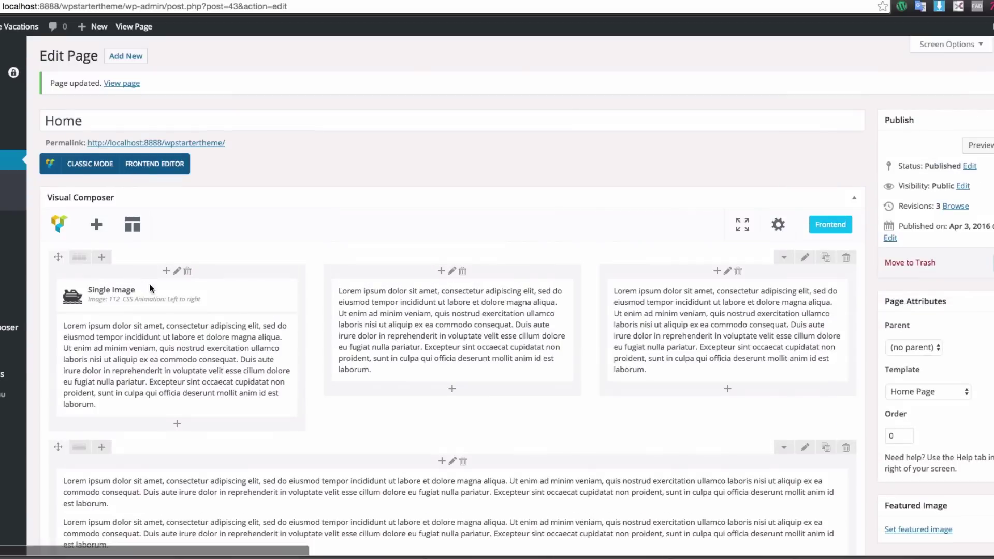
scroll(150, 292, "down", 1)
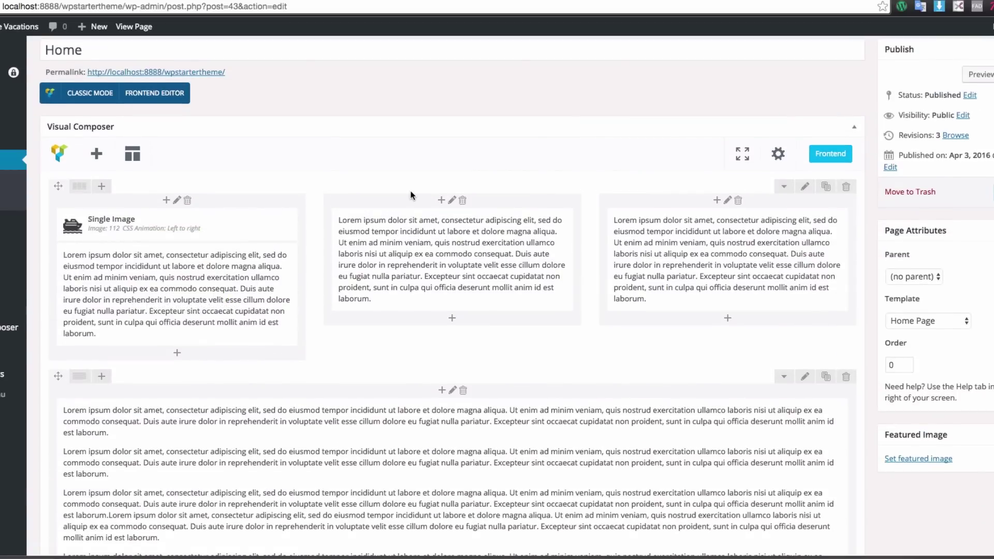
left_click(977, 74)
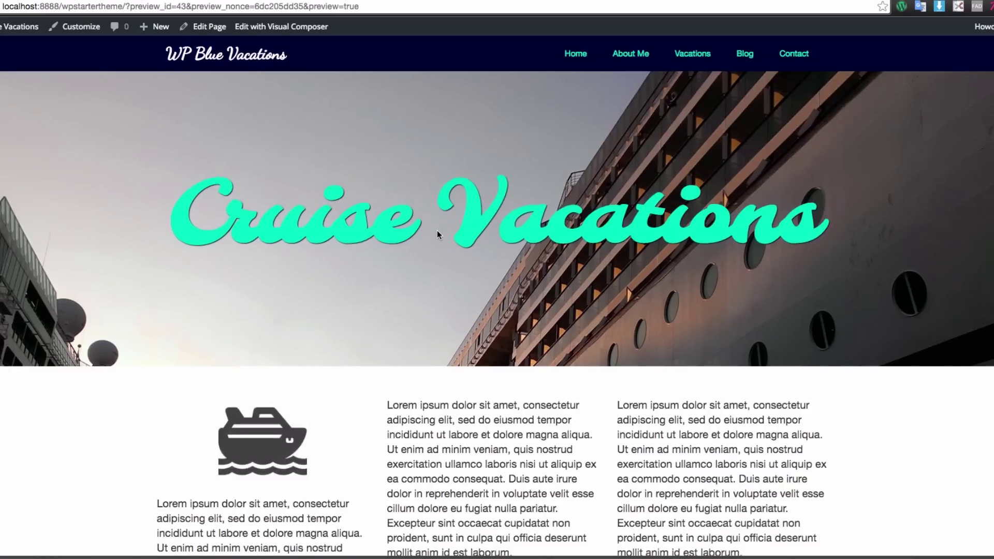
scroll(438, 229, "down", 5)
scroll(389, 269, "down", 2)
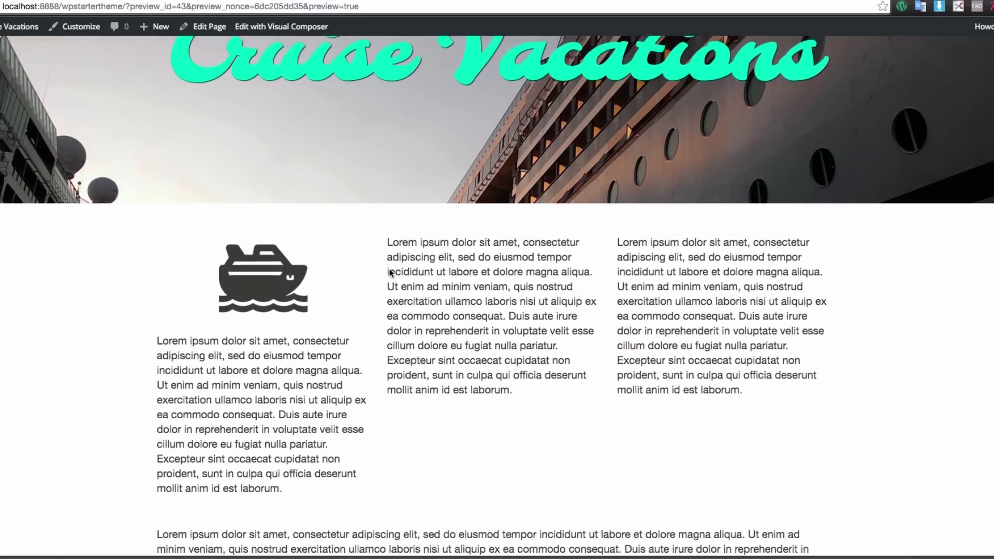
scroll(391, 268, "up", 2)
scroll(116, 105, "up", 1)
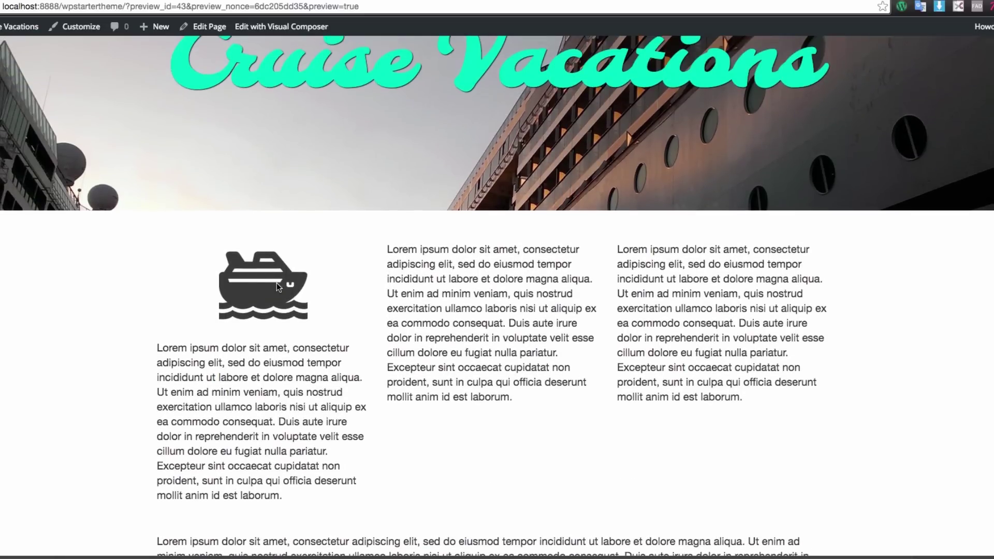
scroll(358, 279, "down", 1)
scroll(352, 266, "down", 3)
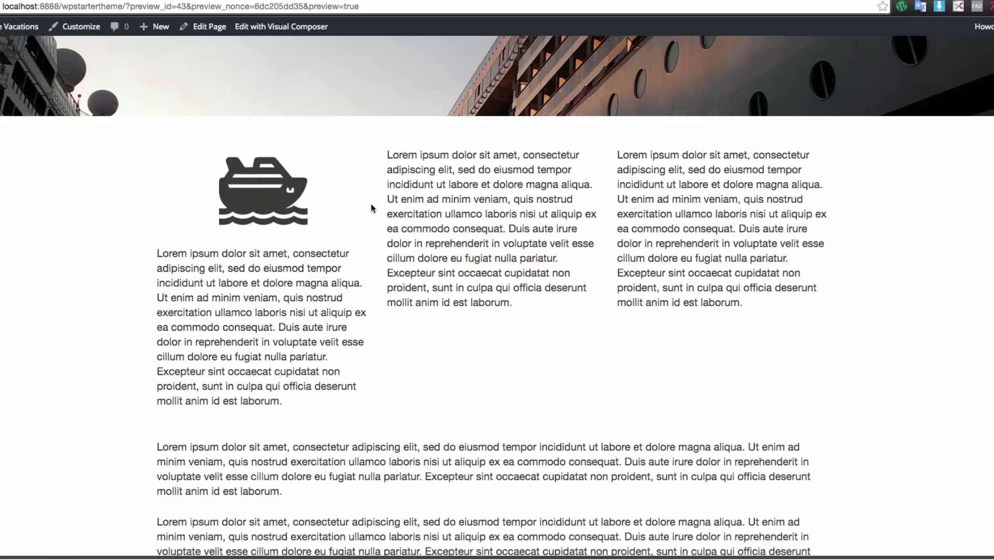
scroll(371, 204, "up", 2)
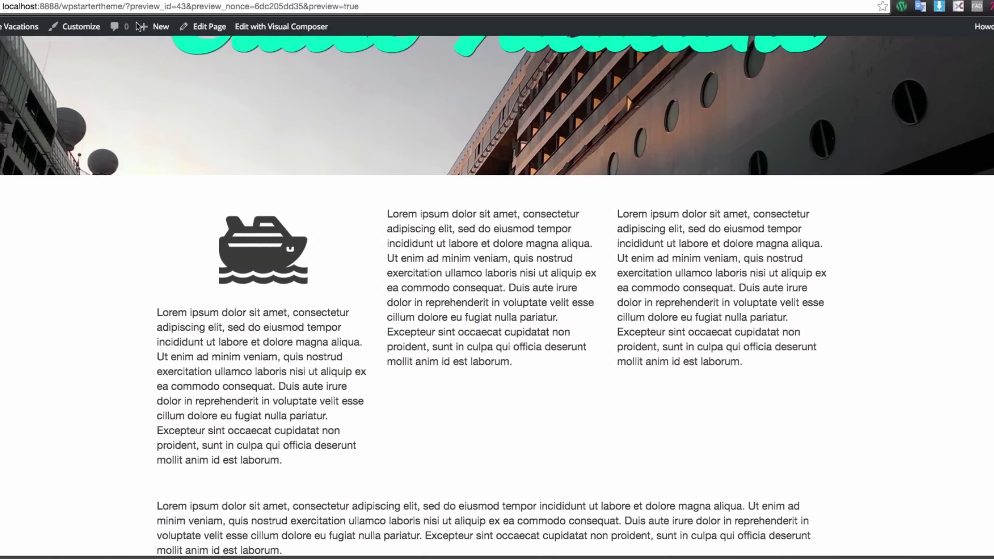
Step: Back in the page editor, duplicate the ship image element and place copies above the text in the second and third columns
left_click(209, 27)
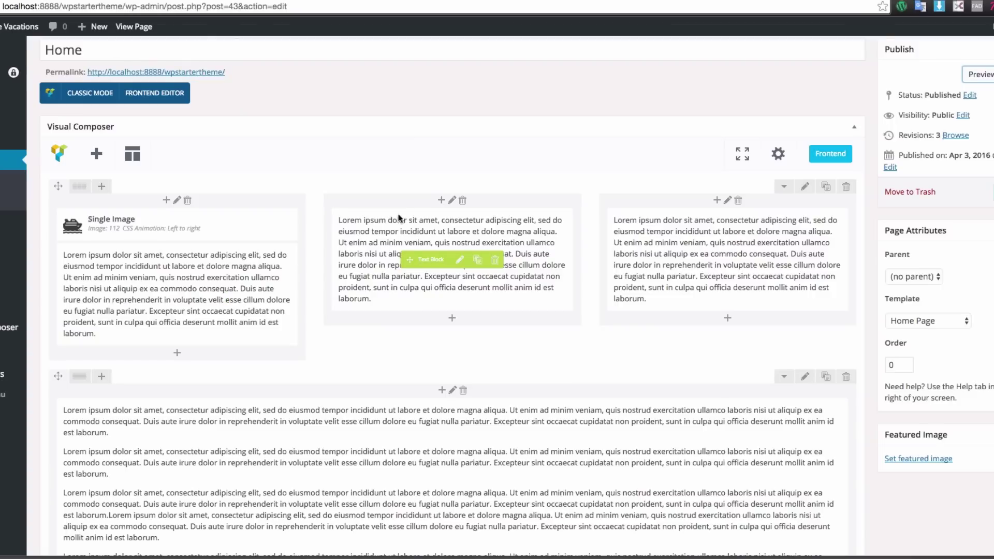
left_click(207, 228)
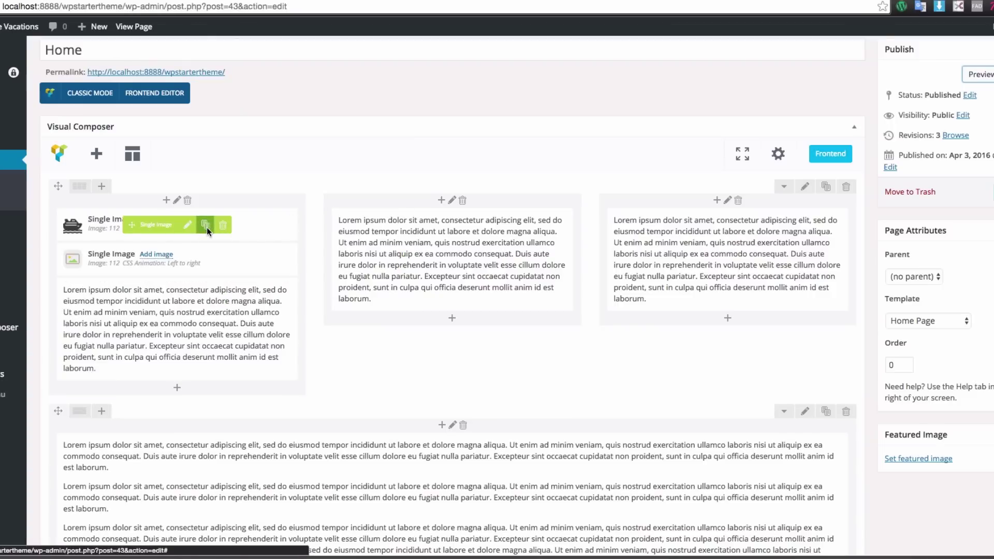
left_click_drag(158, 260, 383, 222)
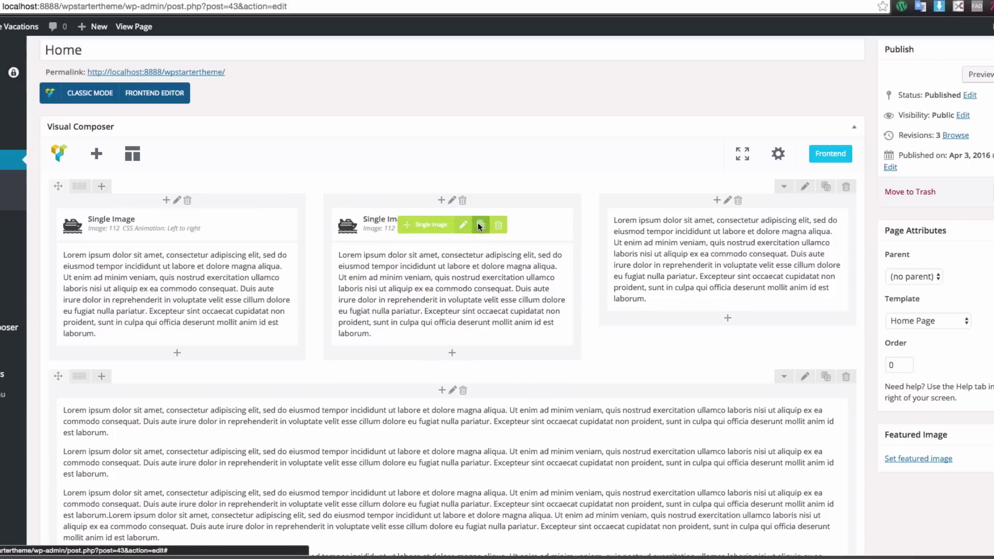
left_click(478, 224)
mouse_move(403, 260)
left_mouse_down()
mouse_move(660, 191)
mouse_move(671, 228)
left_mouse_up()
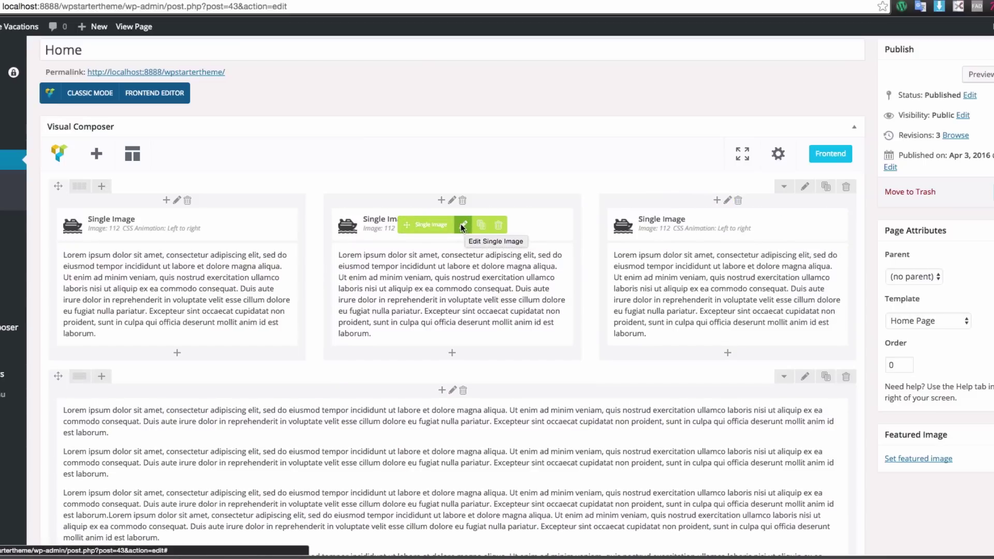
left_click(464, 223)
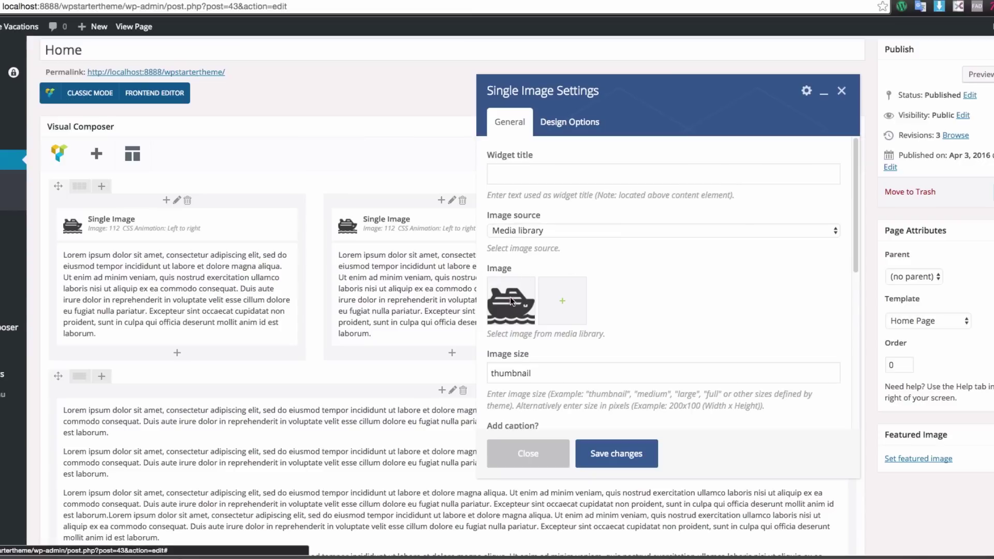
left_click(510, 300)
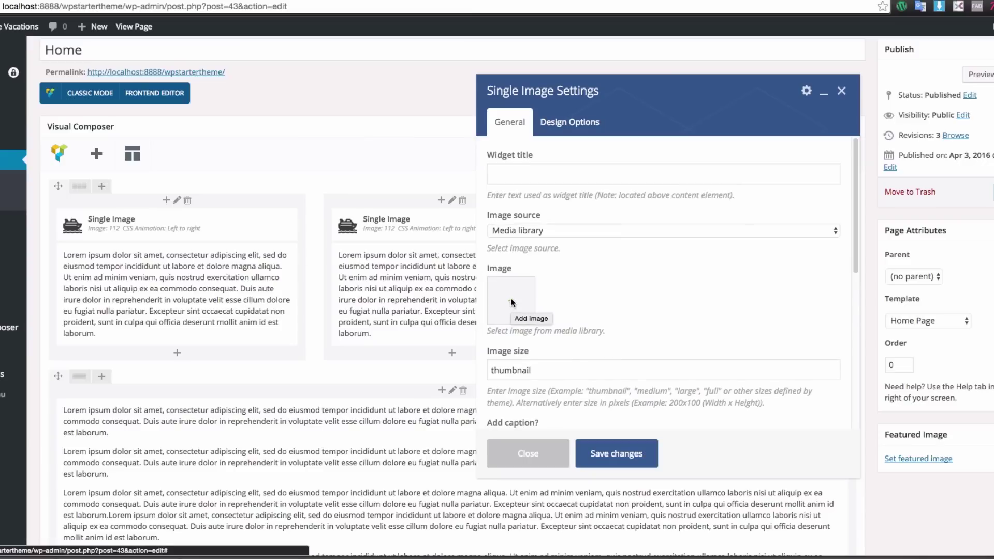
left_click(510, 297)
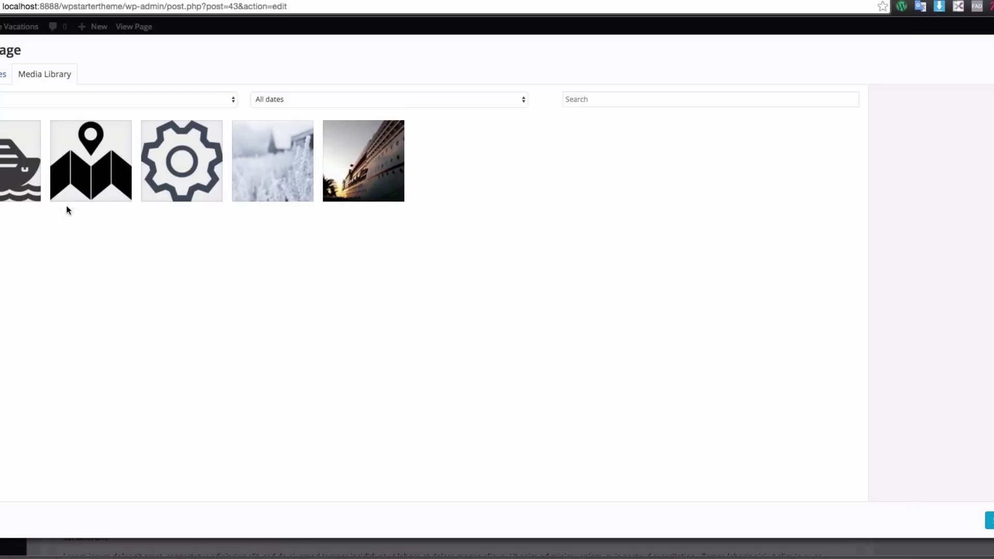
left_click(76, 170)
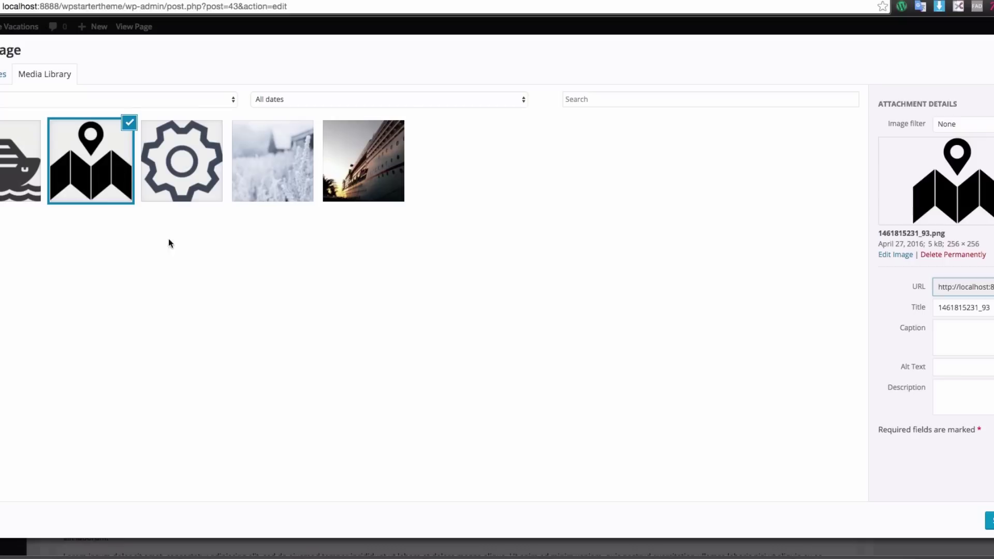
left_click(989, 521)
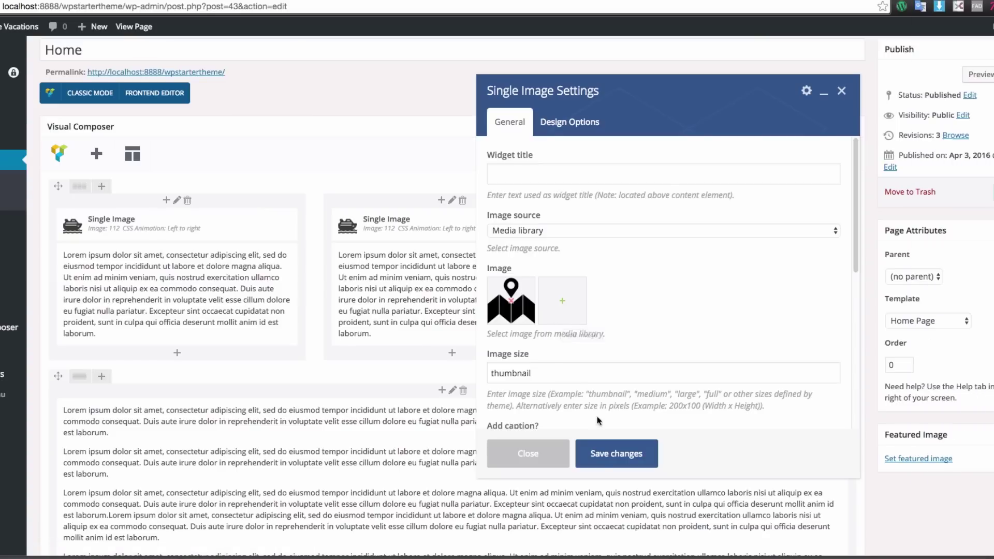
left_click(607, 451)
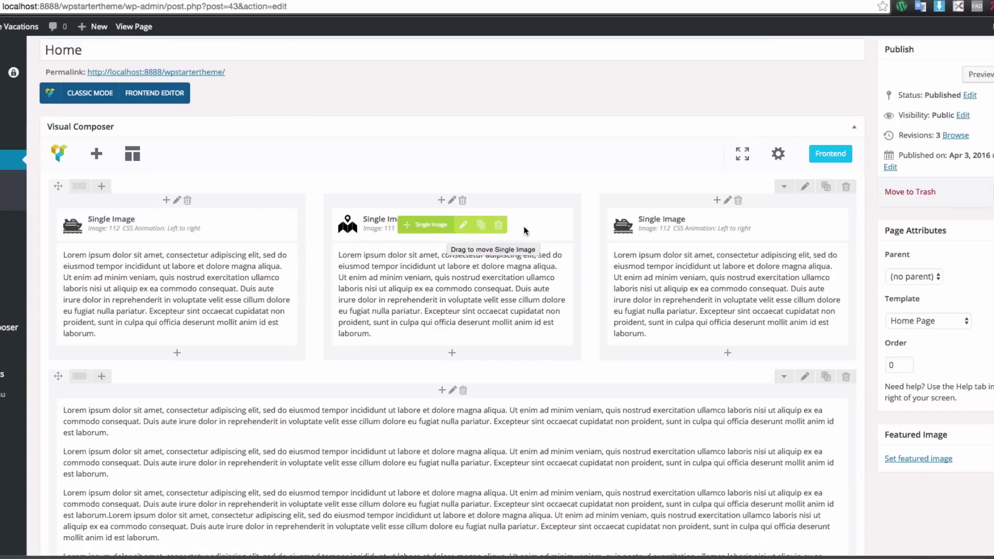
Step: Replace the third column's image with the gear icon from the media library and save the element
left_click(739, 225)
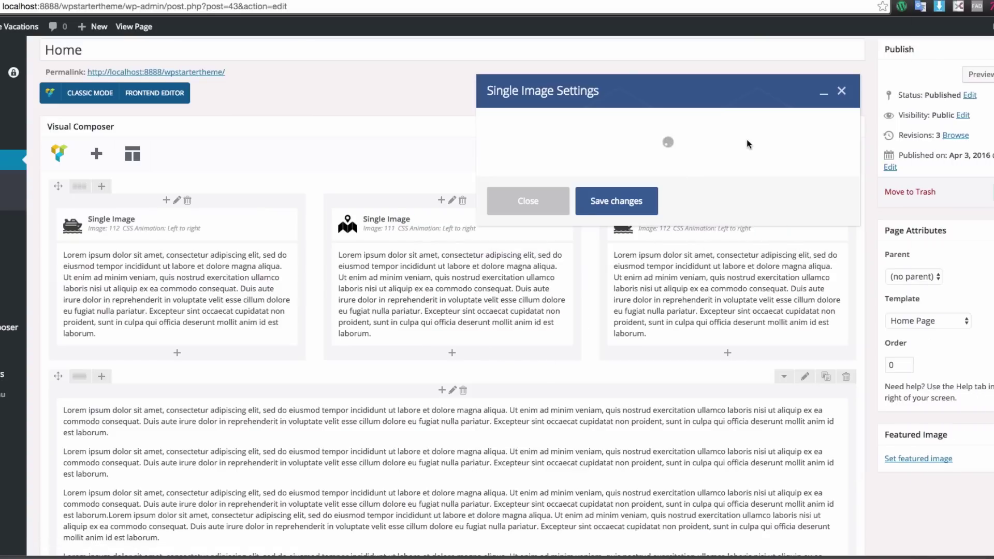
left_click(511, 301)
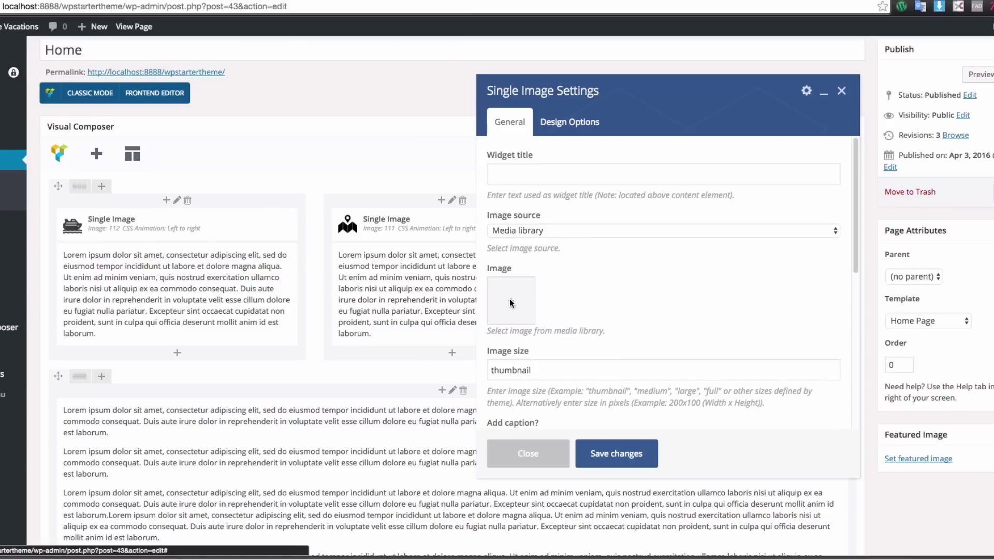
left_click(511, 304)
left_click(185, 173)
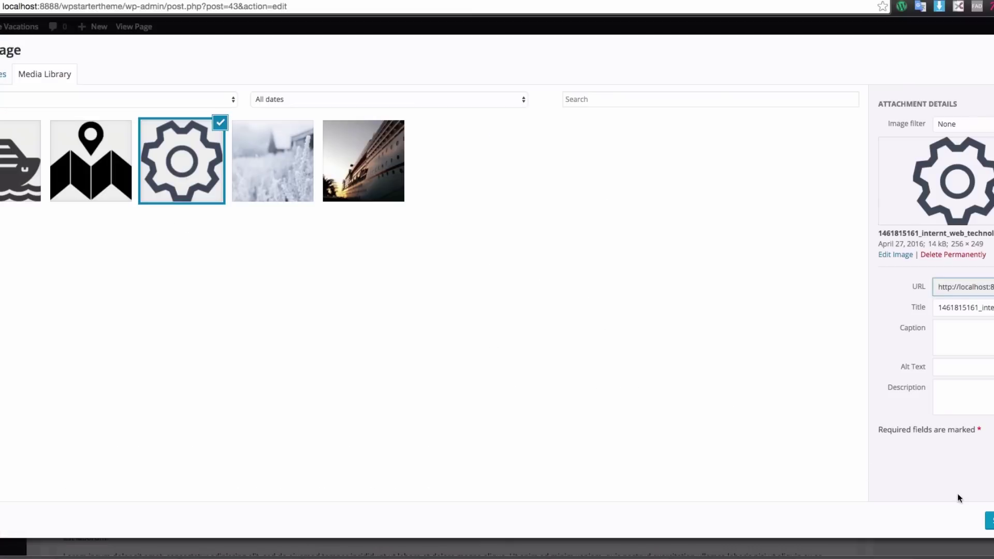
left_click(990, 520)
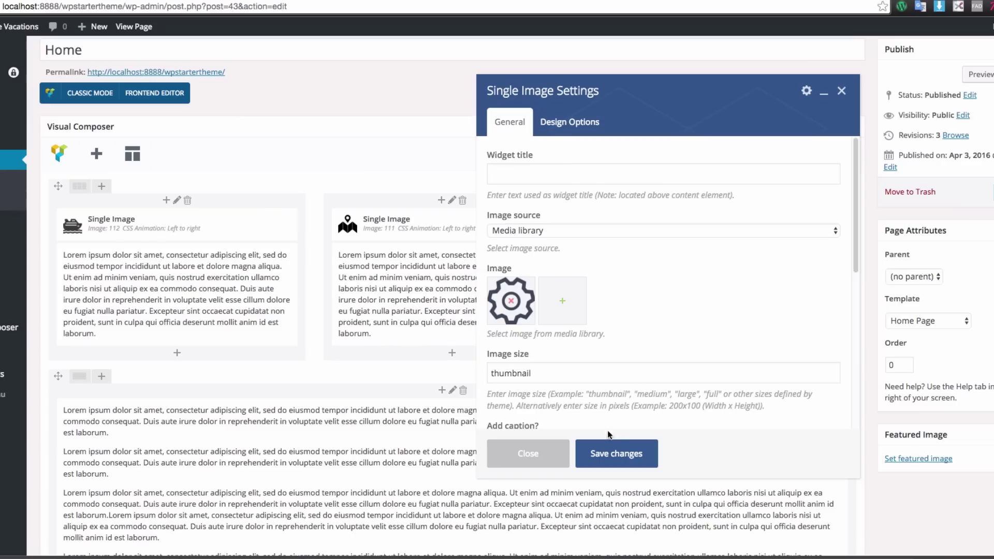
left_click(613, 448)
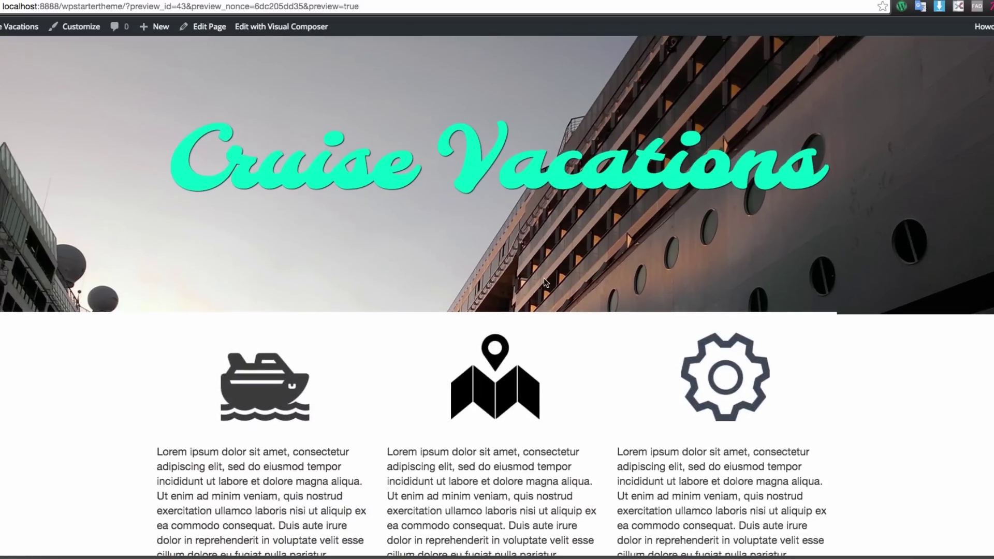
Step: Examine the three column icons and the full-width text in the Home page preview, and return to the page editor
scroll(544, 278, "down", 1)
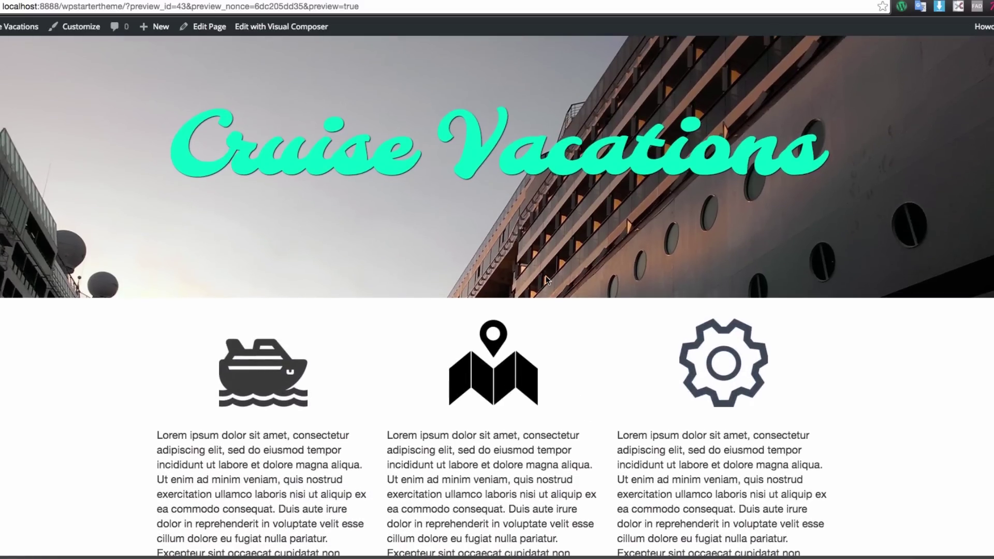
scroll(547, 280, "up", 1)
scroll(594, 396, "down", 5)
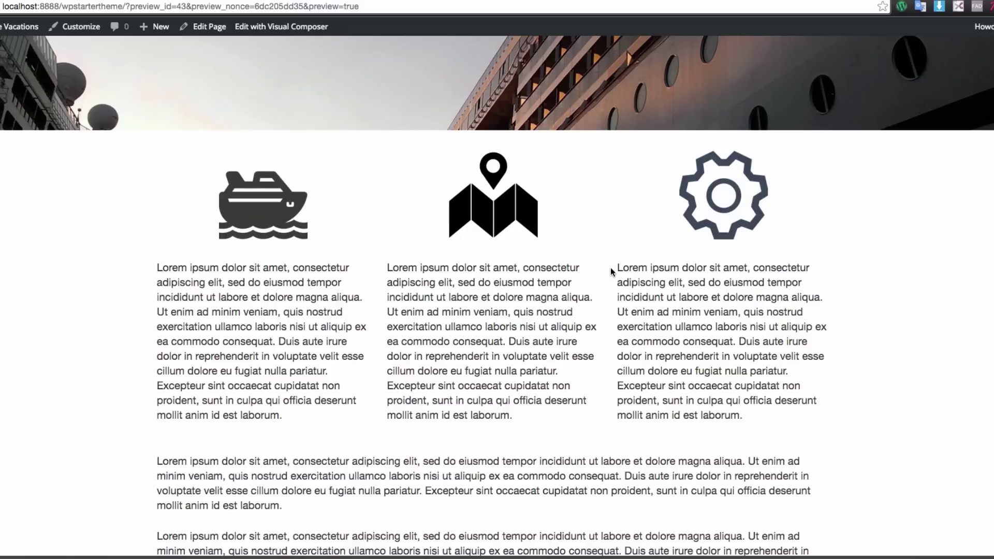
scroll(589, 296, "down", 1)
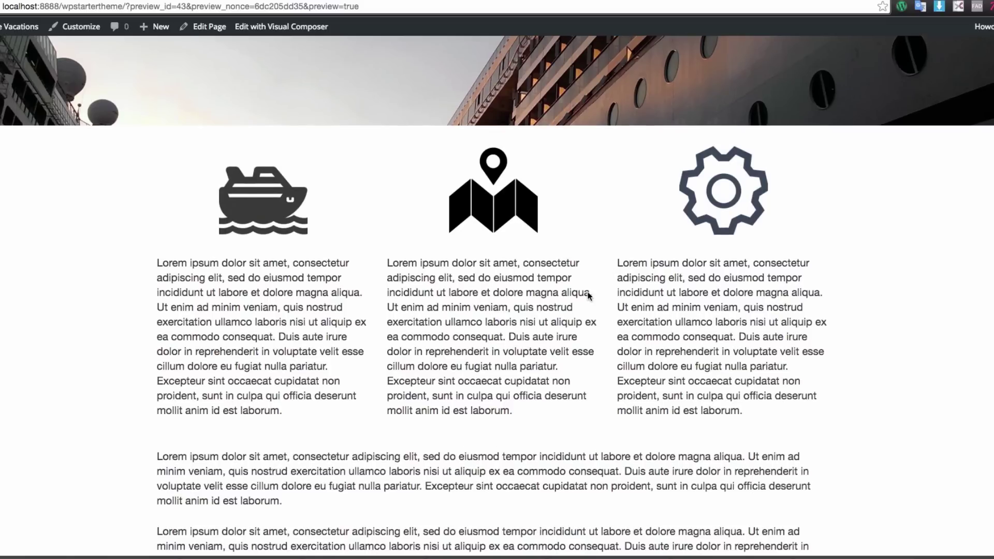
scroll(588, 296, "down", 5)
scroll(413, 297, "up", 2)
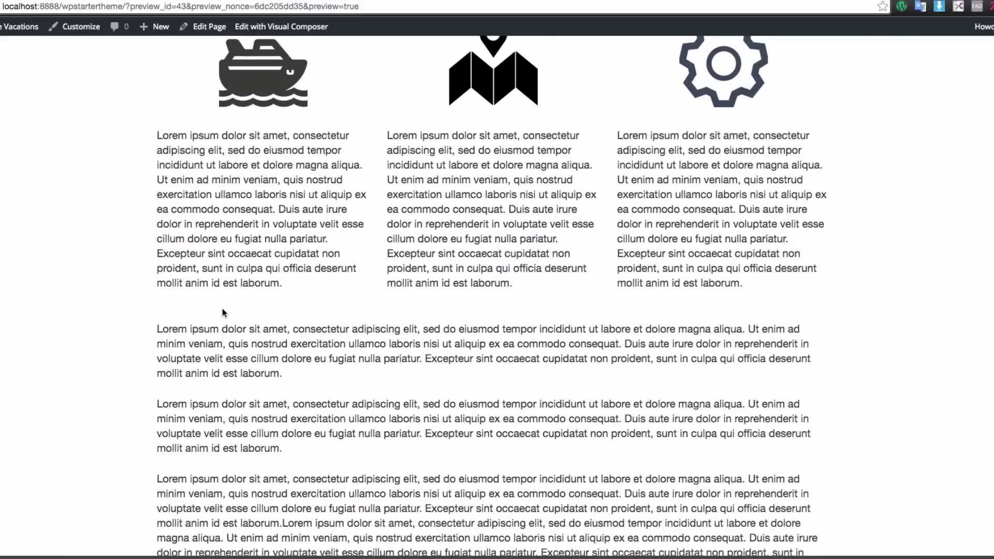
scroll(274, 282, "up", 1)
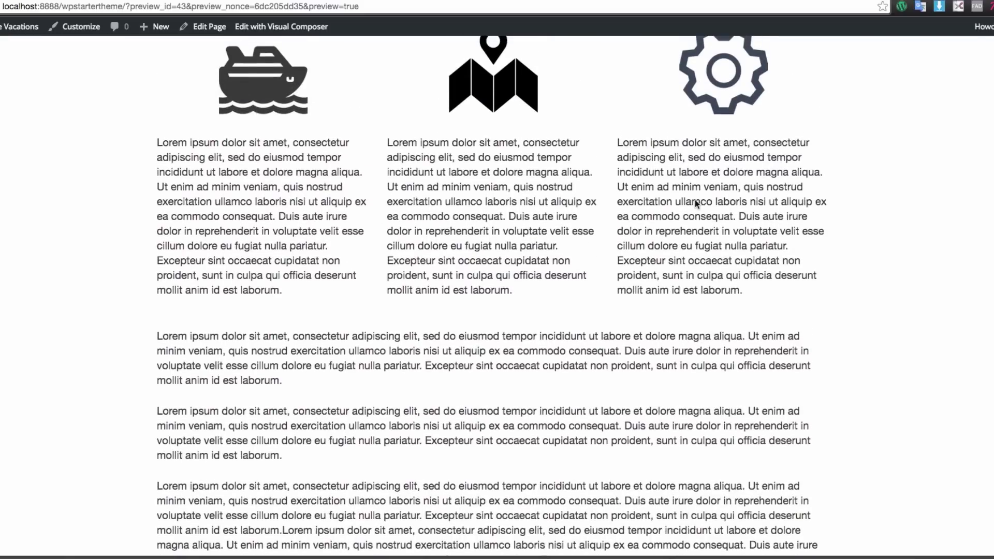
scroll(455, 249, "down", 2)
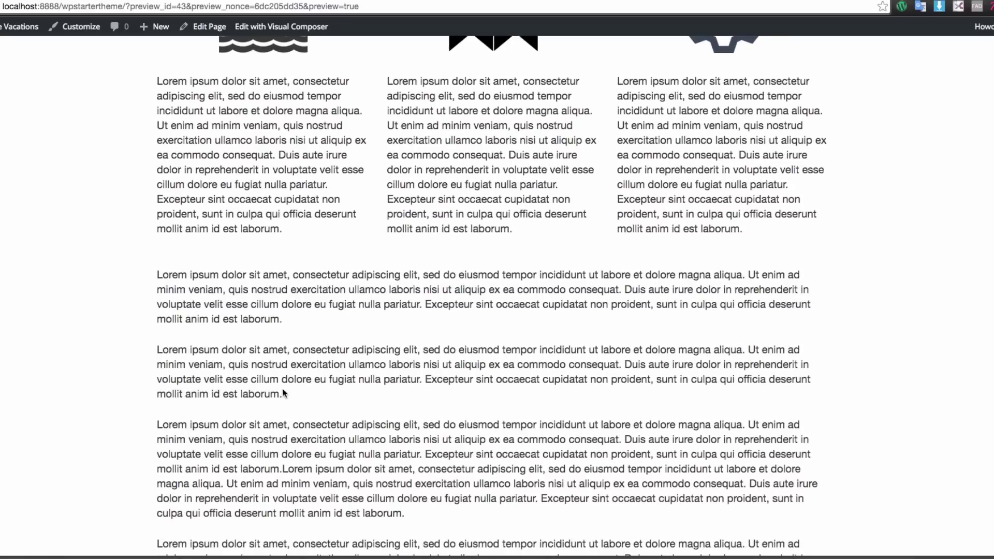
scroll(301, 352, "up", 2)
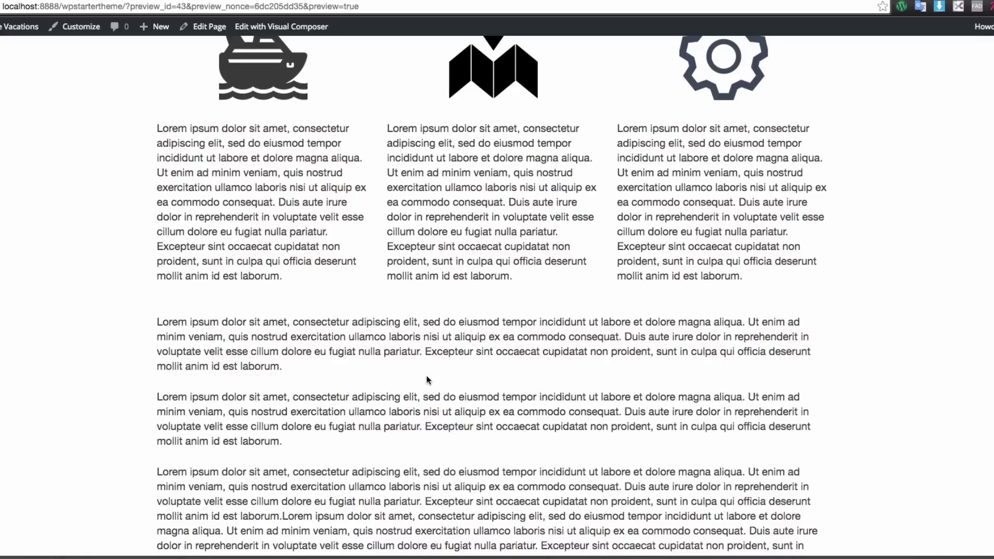
left_click(62, 1)
scroll(290, 212, "down", 2)
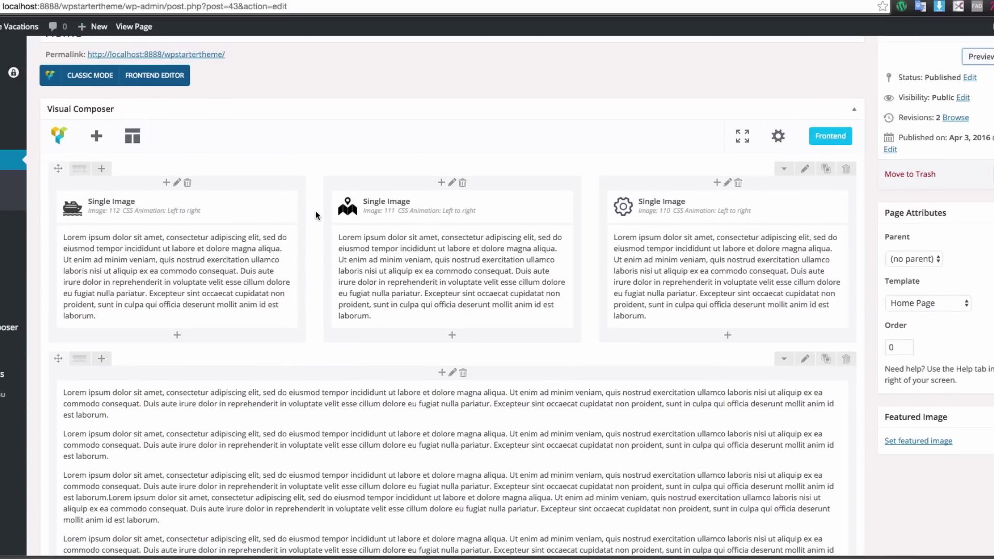
Step: Add a new row to the Home page and move it between the three-column row and the full-width text row
scroll(316, 209, "down", 4)
scroll(316, 208, "up", 1)
scroll(318, 207, "up", 5)
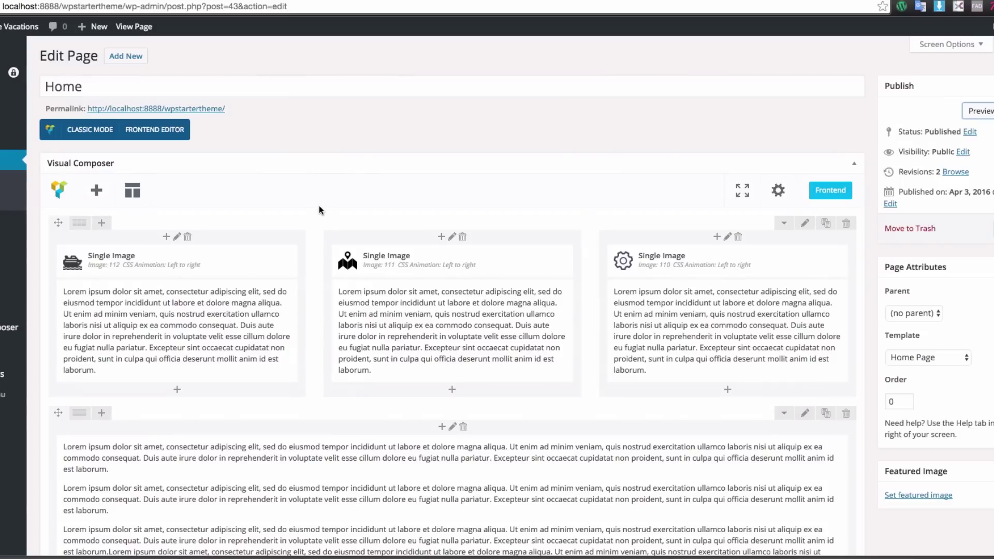
left_click(97, 190)
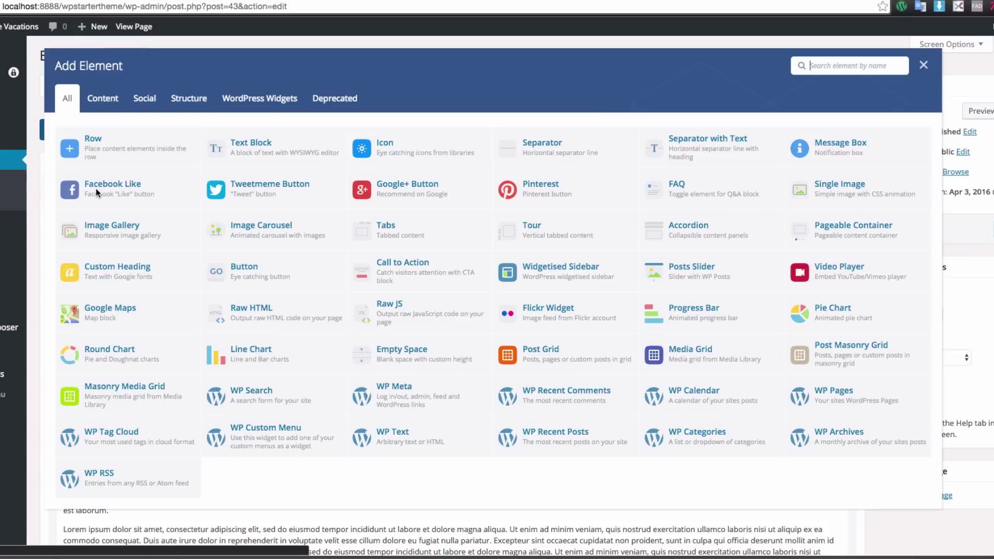
left_click(88, 147)
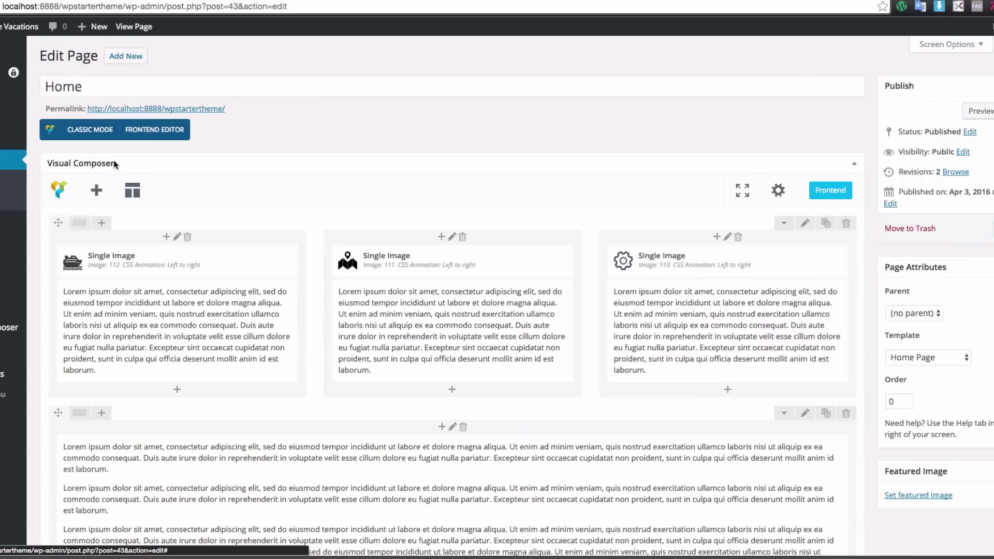
scroll(272, 216, "down", 2)
scroll(274, 217, "down", 4)
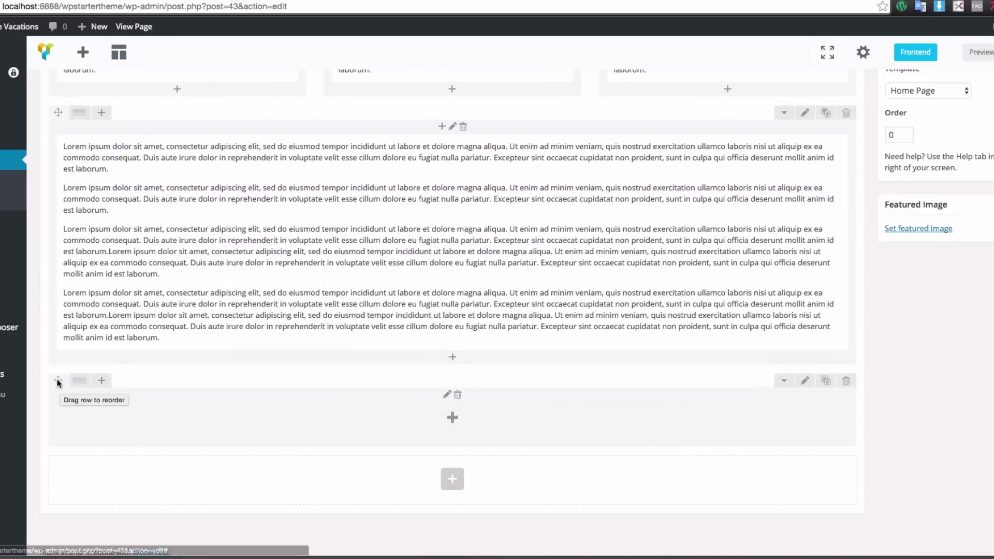
left_click_drag(57, 379, 113, 192)
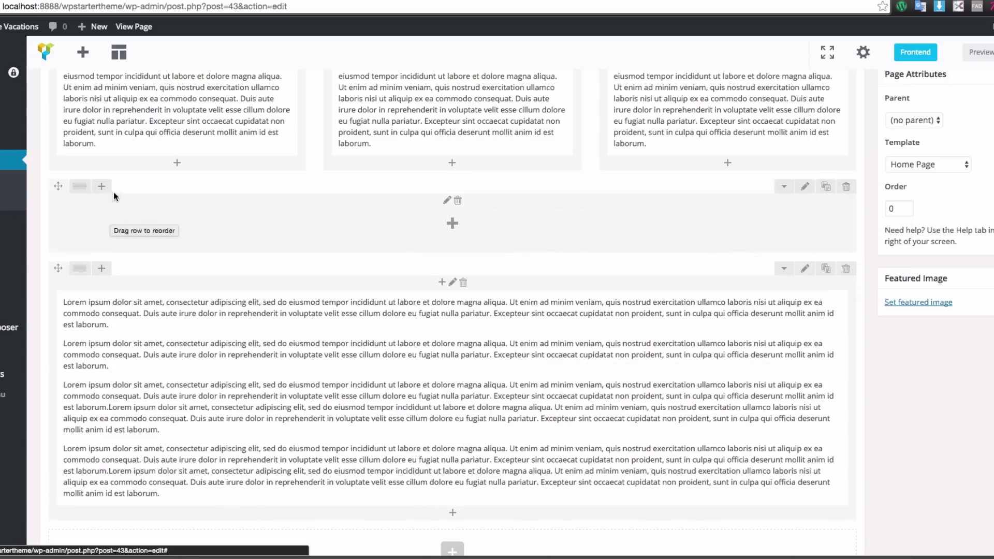
scroll(303, 279, "up", 1)
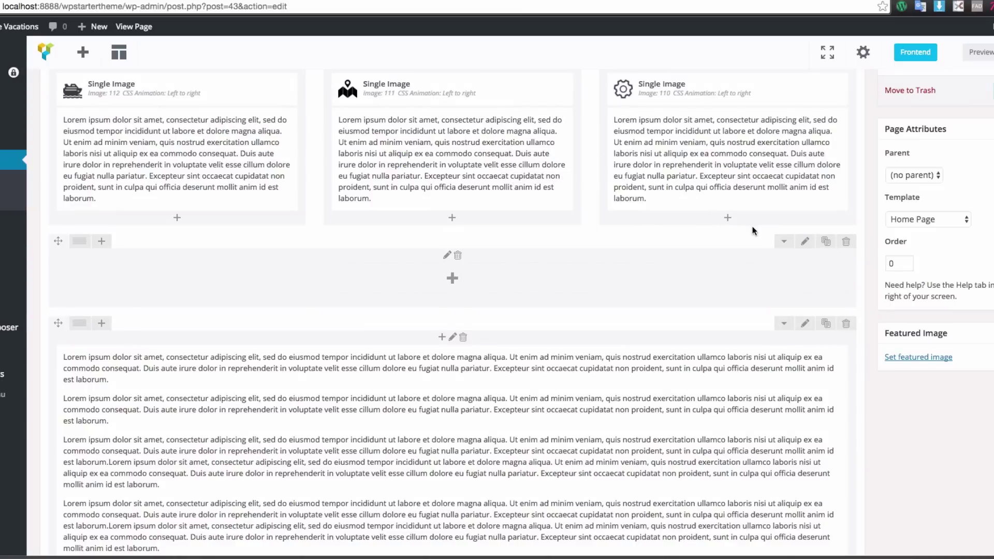
Step: Add a Text Block to the new row and replace its placeholder with the first two lorem ipsum paragraphs copied from the page preview
left_click(452, 279)
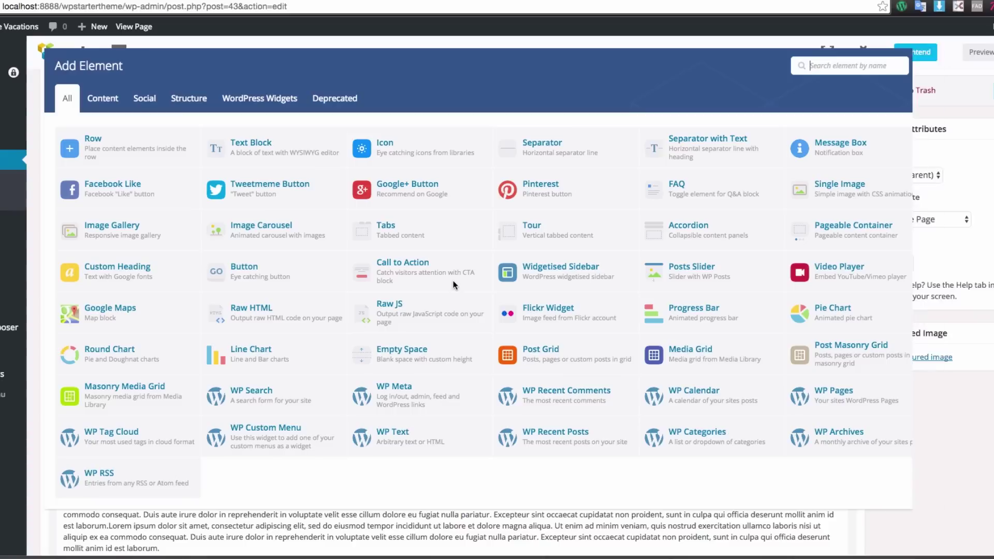
left_click(266, 148)
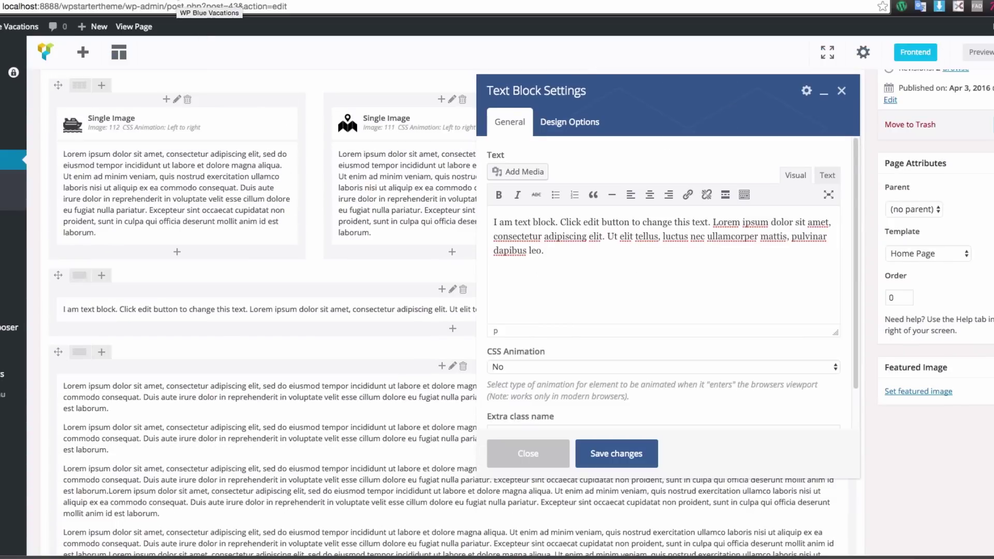
left_click(178, 1)
scroll(289, 398, "down", 1)
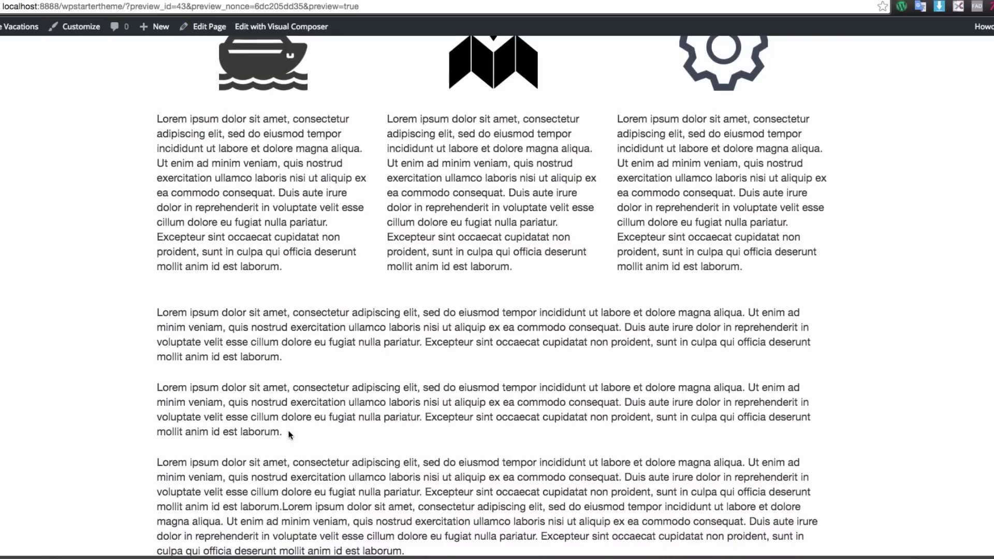
left_click_drag(290, 434, 156, 312)
right_click(224, 341)
left_click(241, 365)
left_click(67, 4)
left_click(67, 0)
left_click_drag(516, 285, 462, 216)
key("ctrl+v")
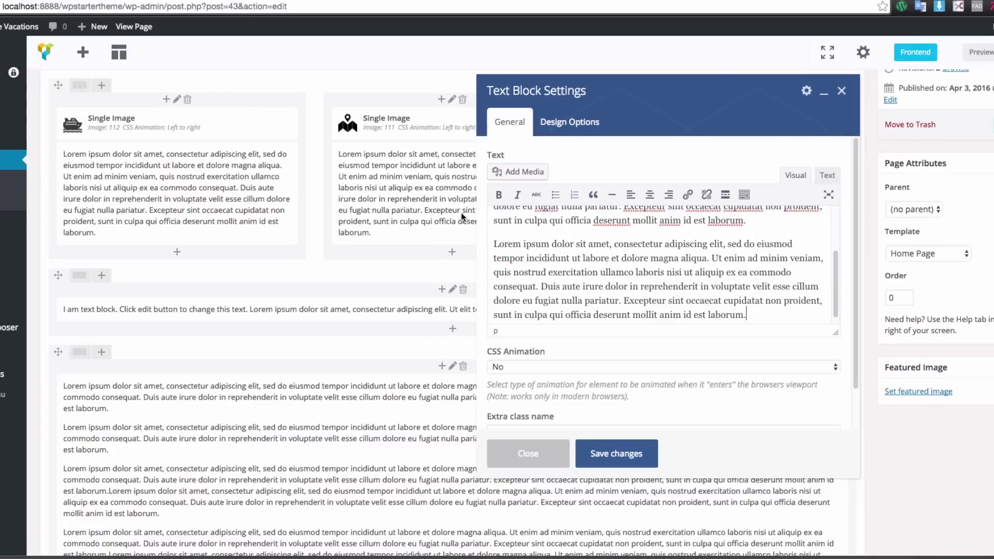
Step: Center-align both paragraphs of the new text block and save its changes
scroll(658, 291, "up", 5)
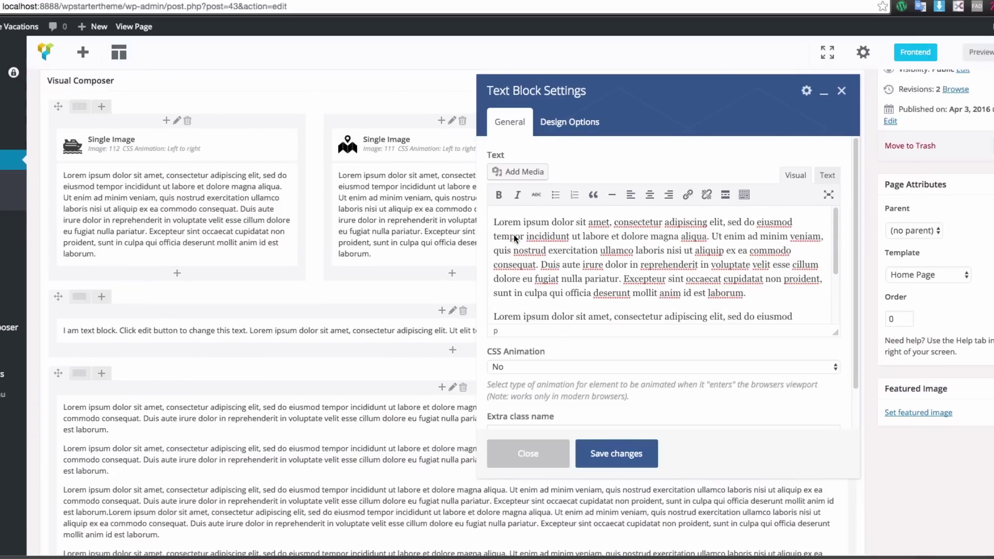
left_click_drag(494, 223, 786, 357)
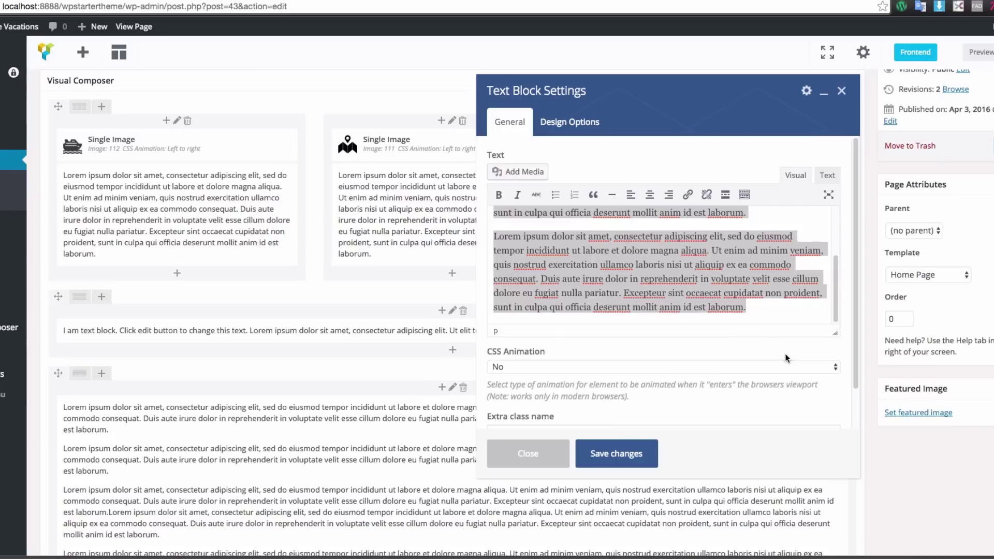
left_click(649, 195)
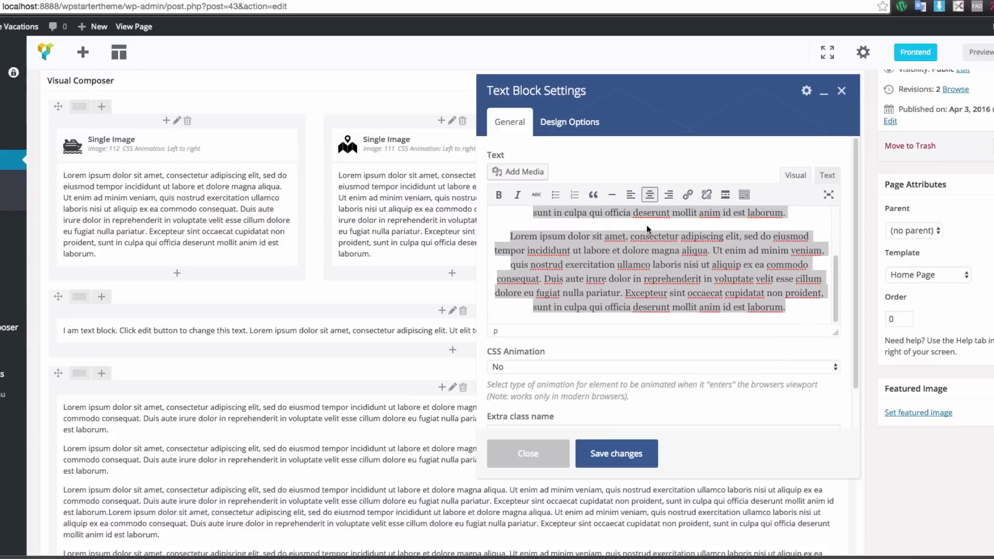
left_click(657, 246)
scroll(665, 265, "up", 3)
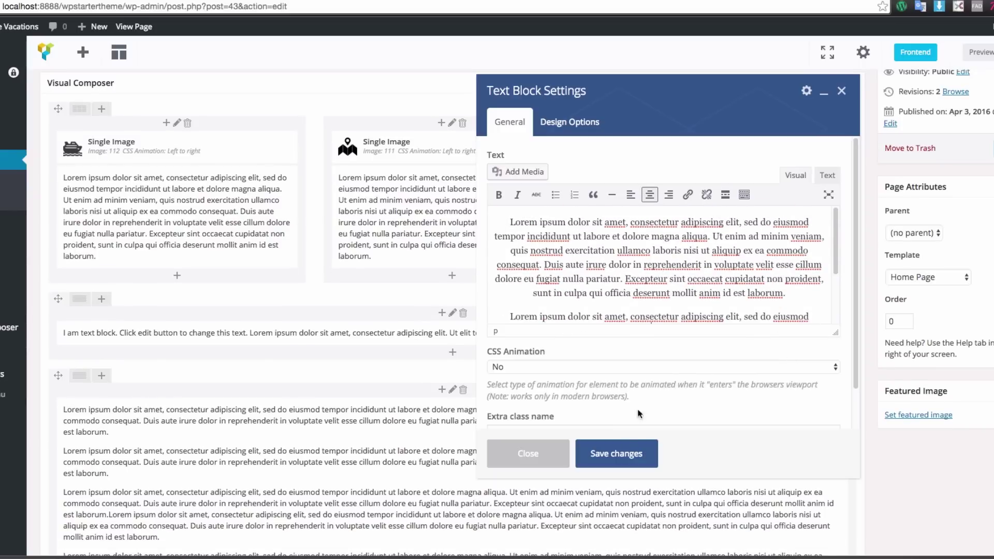
left_click(616, 454)
Step: Examine the centered paragraphs below the three columns in the Home page preview, and return to the page editor
scroll(437, 297, "down", 1)
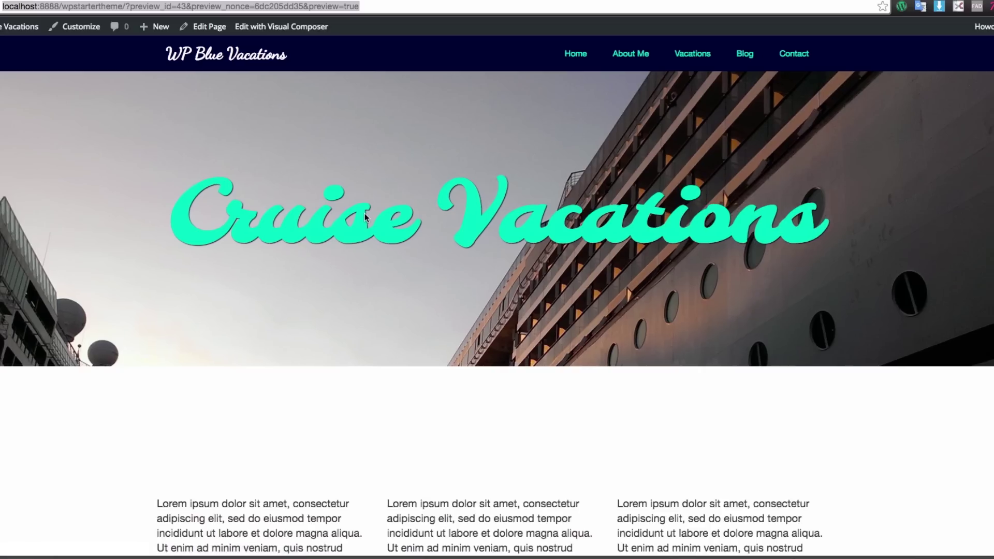
scroll(413, 222, "down", 6)
scroll(425, 223, "down", 5)
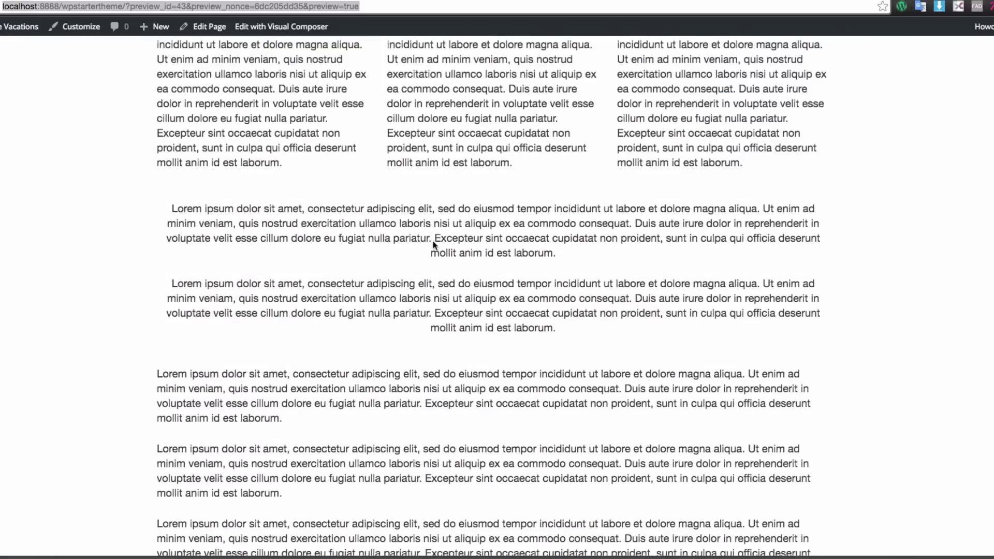
left_click_drag(173, 210, 643, 340)
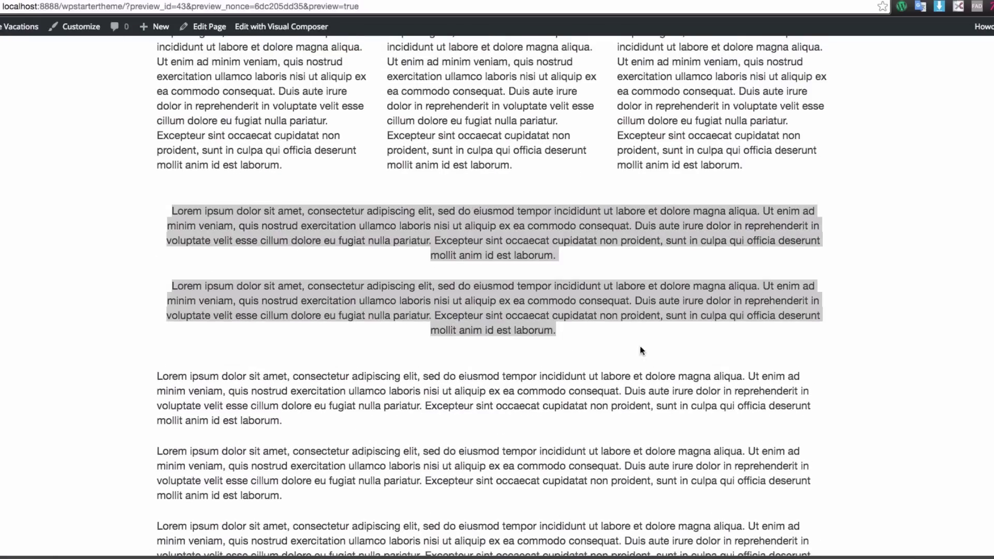
left_click(573, 349)
left_click(120, 1)
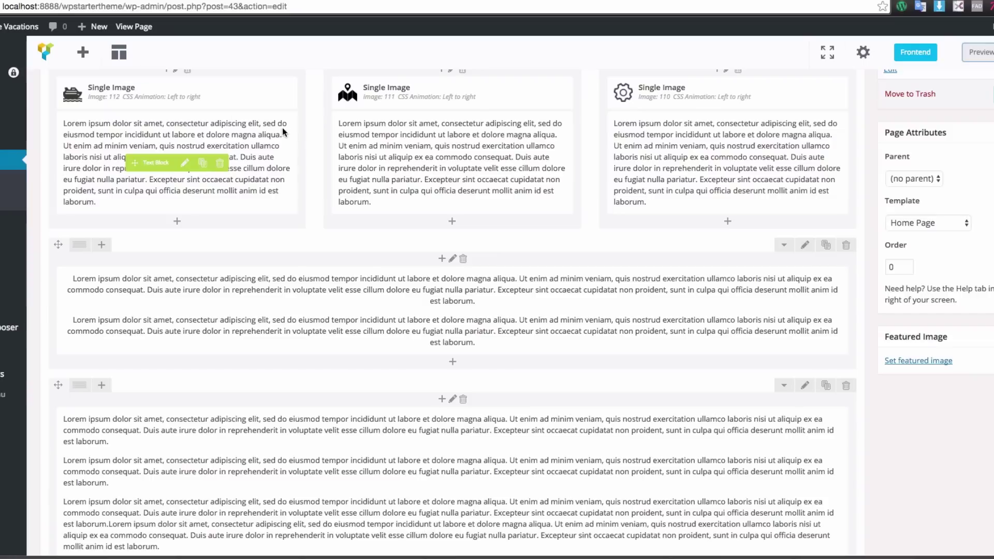
Step: Open the centered text row's settings, set its row stretch to Stretch row, and check the row's current width in the preview
left_click(805, 245)
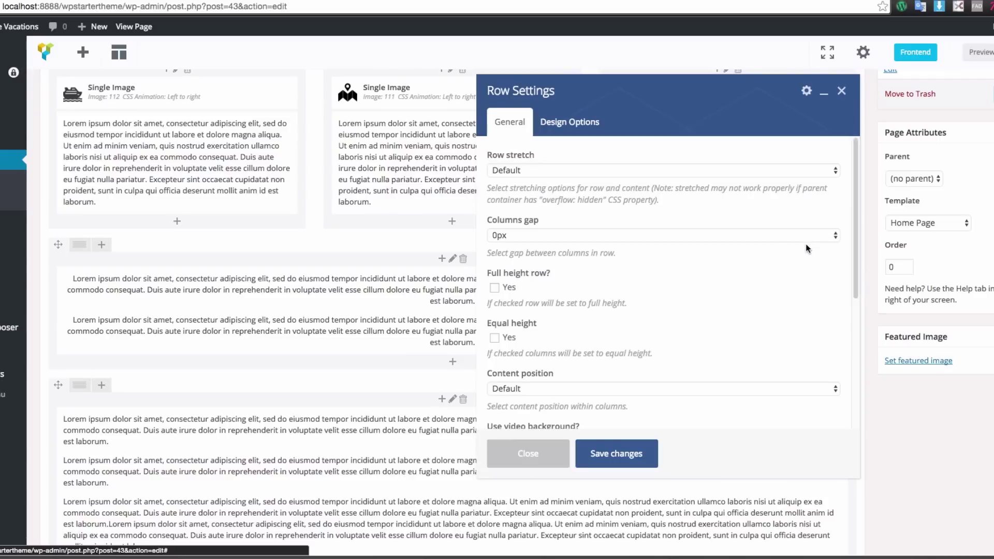
scroll(702, 277, "down", 5)
scroll(705, 278, "up", 5)
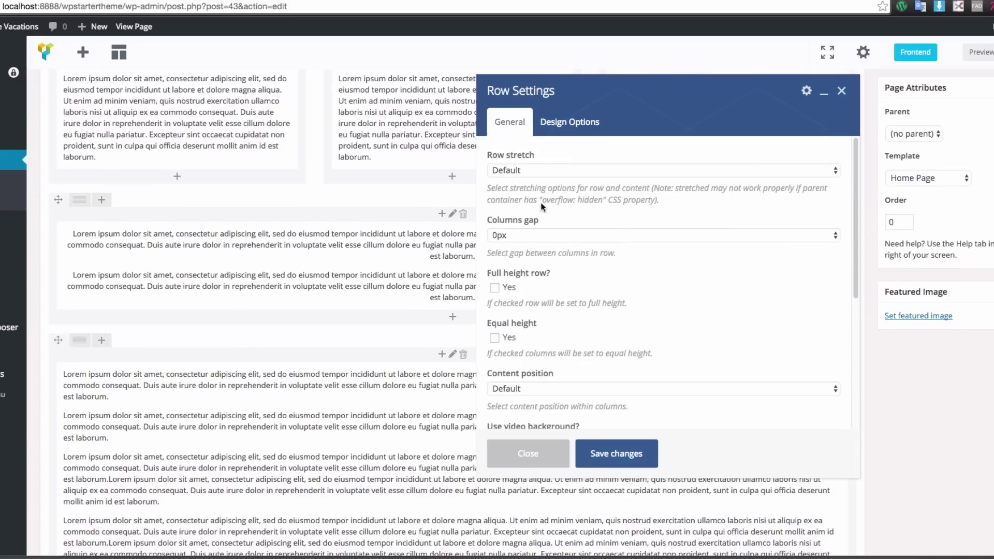
left_click(535, 173)
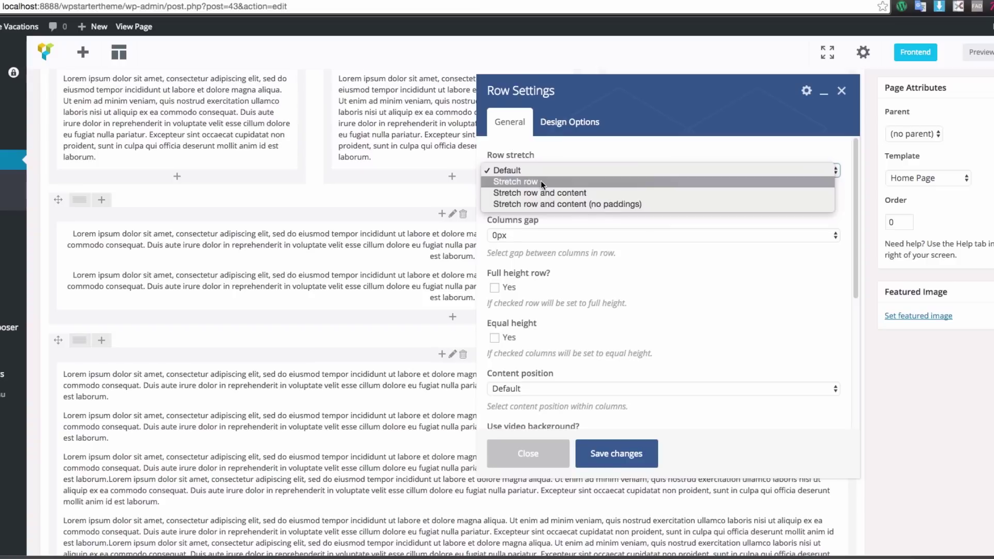
left_click(541, 181)
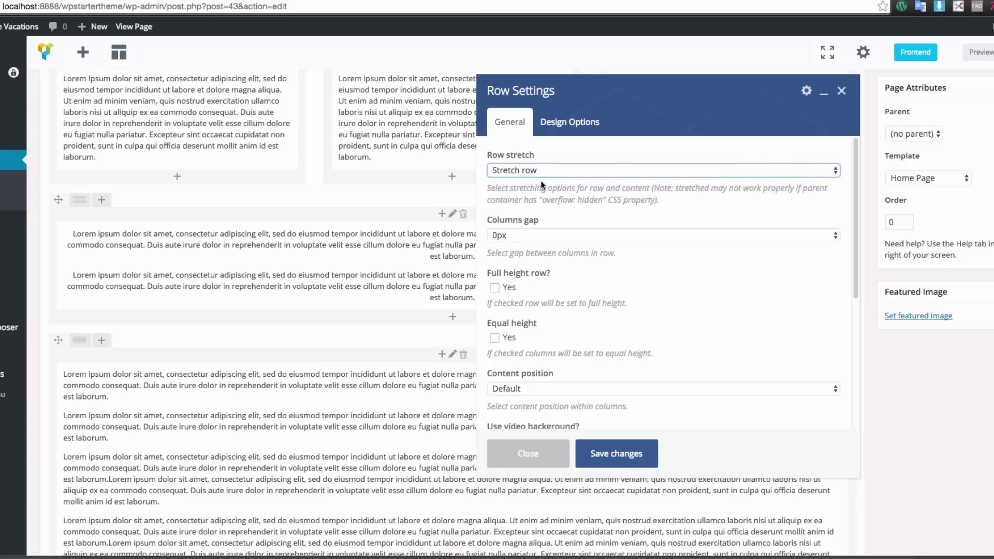
left_click(192, 1)
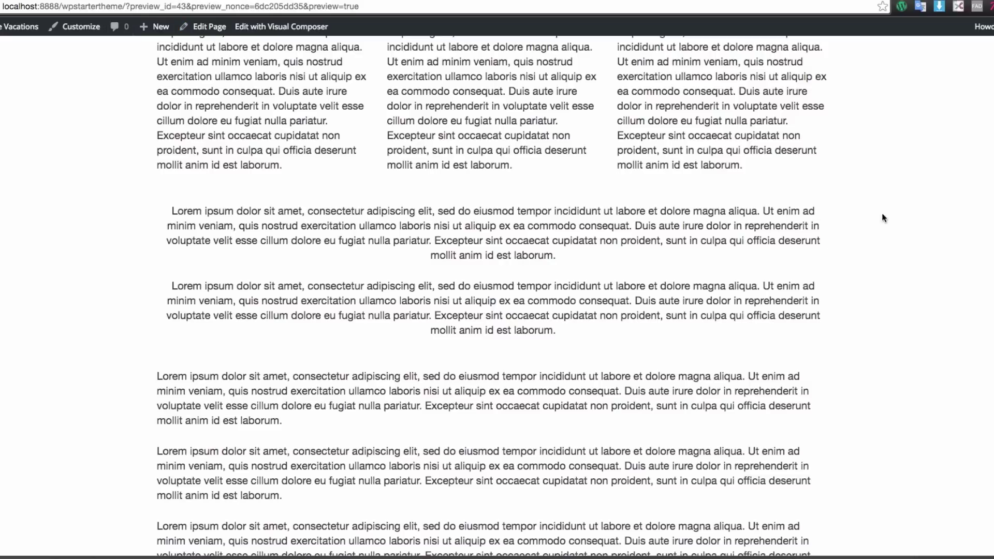
left_click(83, 1)
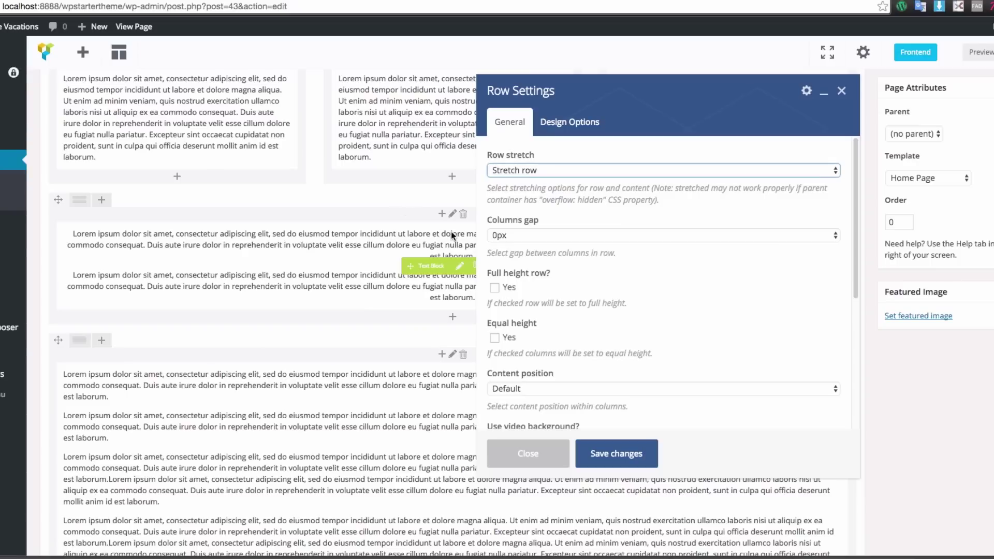
Step: Set the centered text row's stretch option to Stretch row and content, and save the row settings
left_click(541, 169)
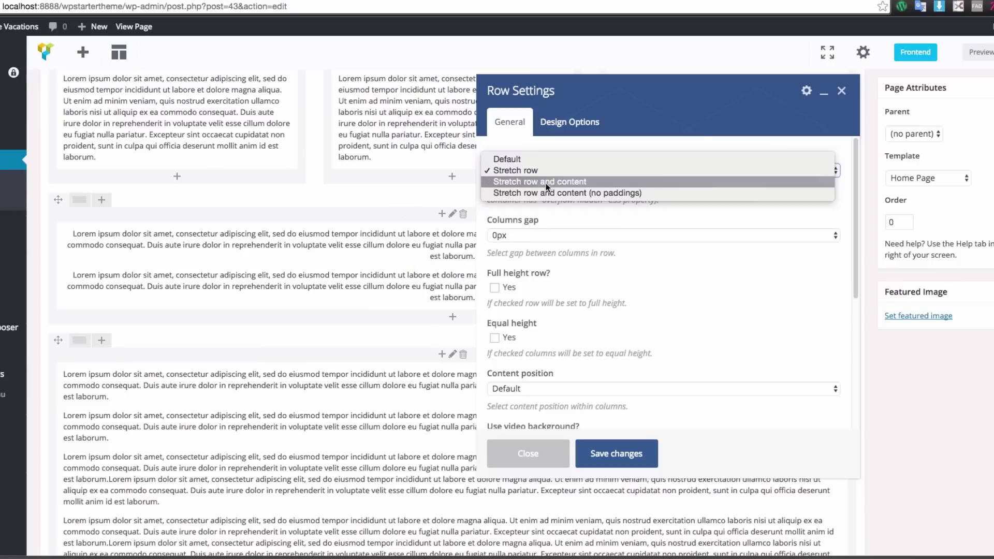
left_click(546, 182)
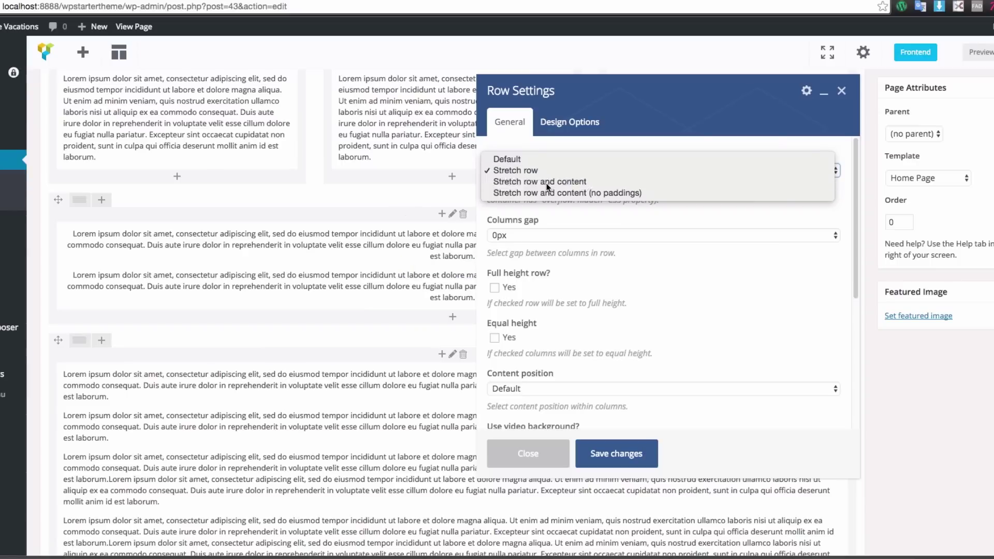
left_click(625, 456)
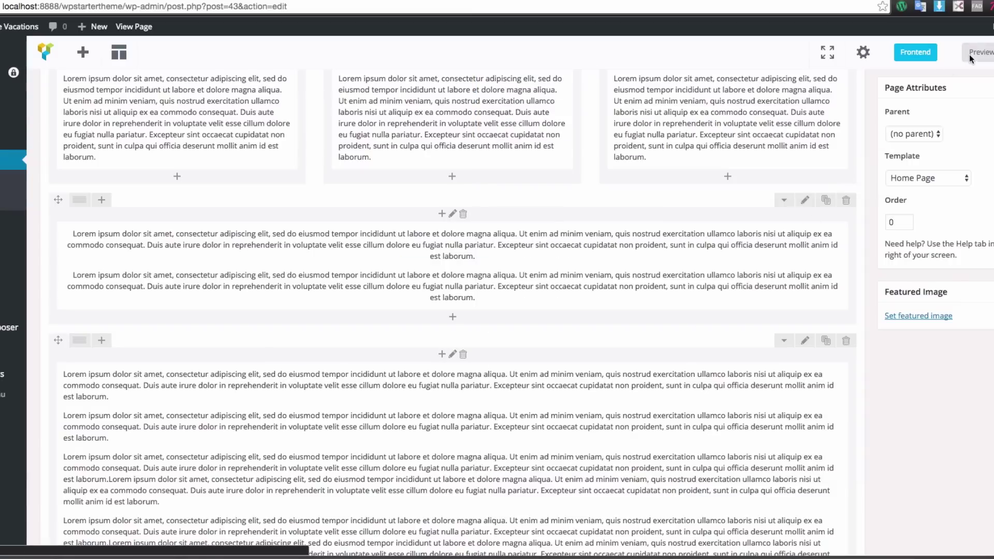
Step: Examine how the stretched row spans the page compared with the surrounding rows in the preview, and return to the page editor
left_click(176, 0)
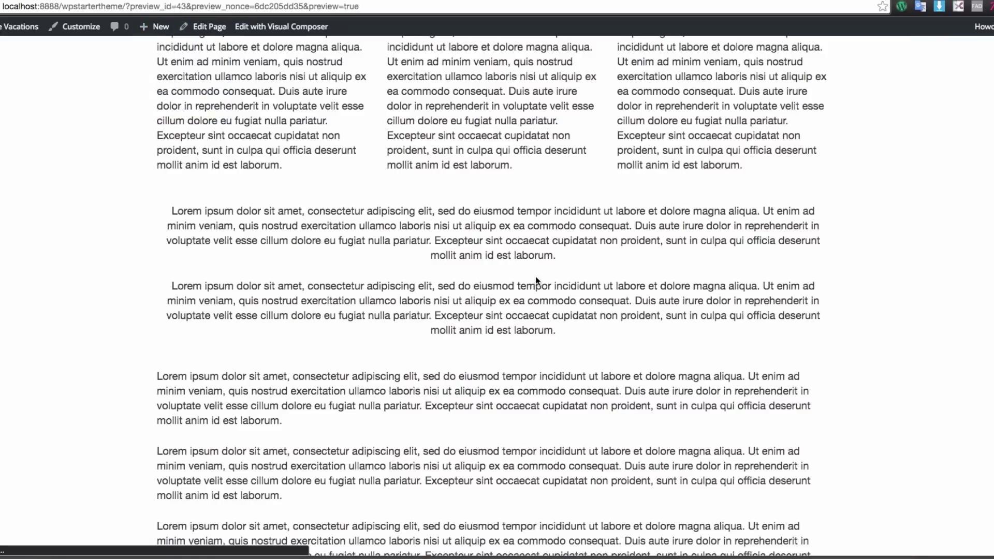
scroll(535, 275, "down", 10)
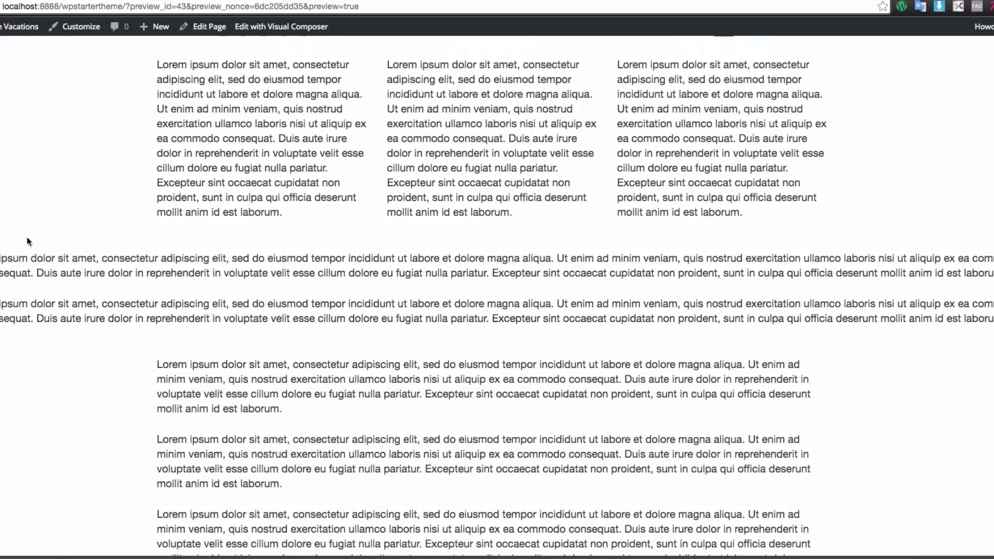
left_click_drag(1, 258, 993, 320)
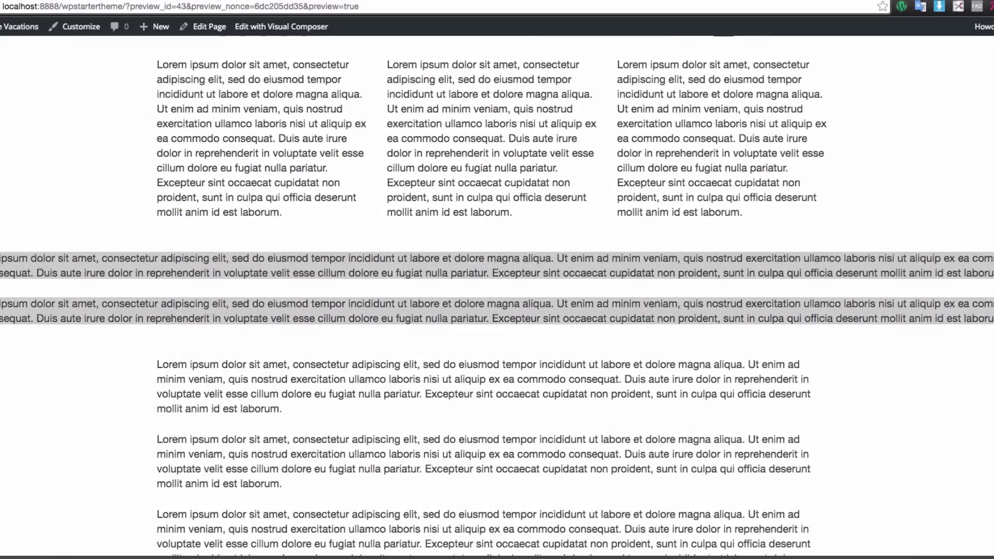
left_click(842, 366)
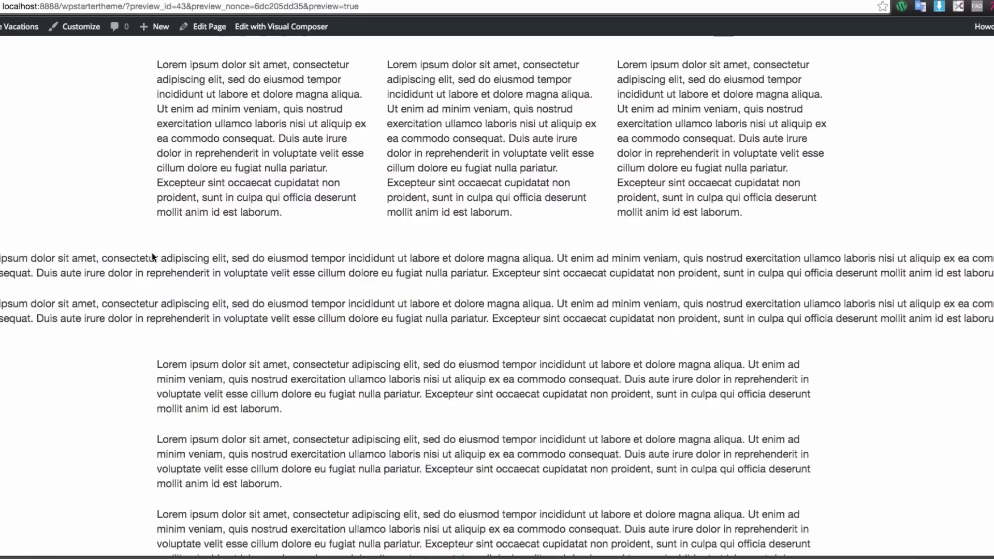
scroll(141, 143, "up", 7)
scroll(141, 144, "down", 7)
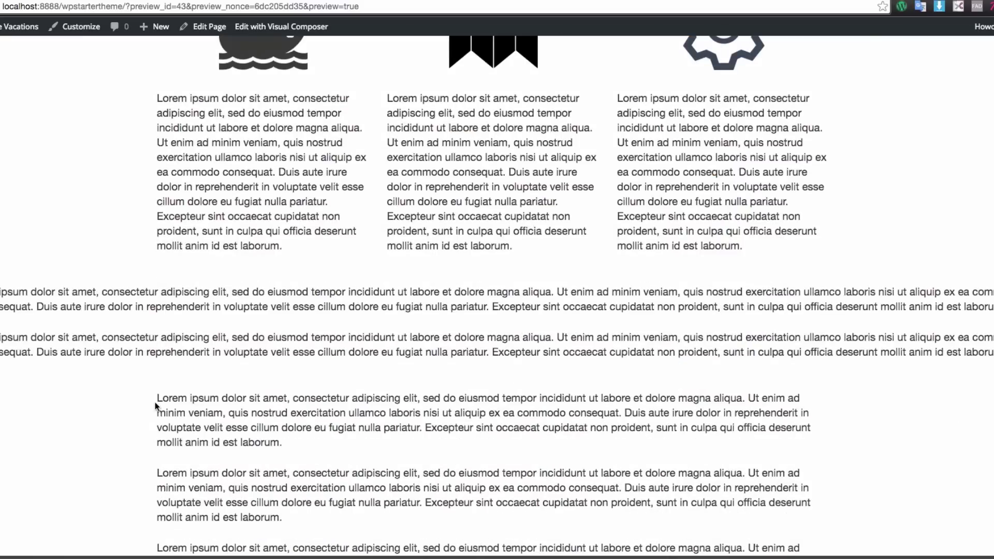
left_click(209, 26)
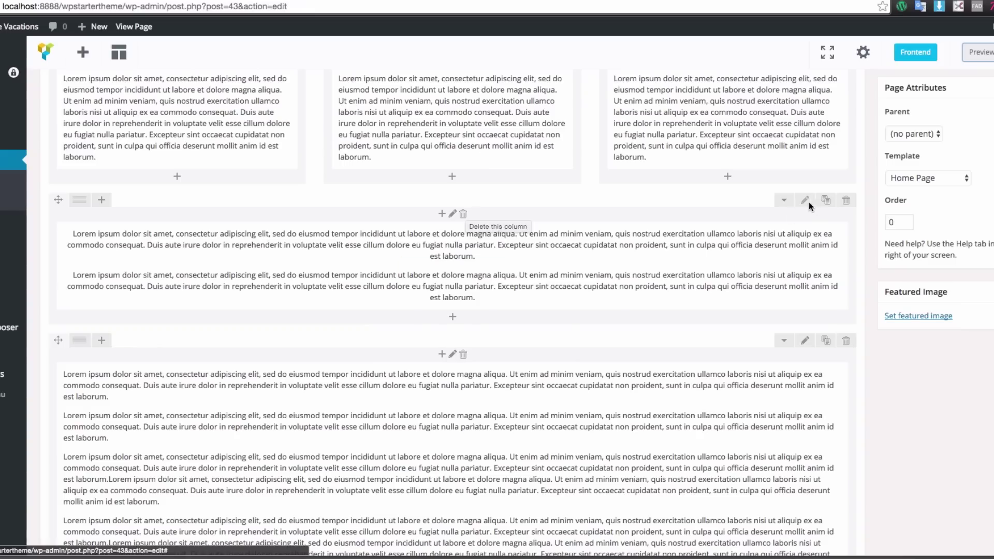
Step: Set the centered text row's stretch option to Stretch row
left_click(808, 202)
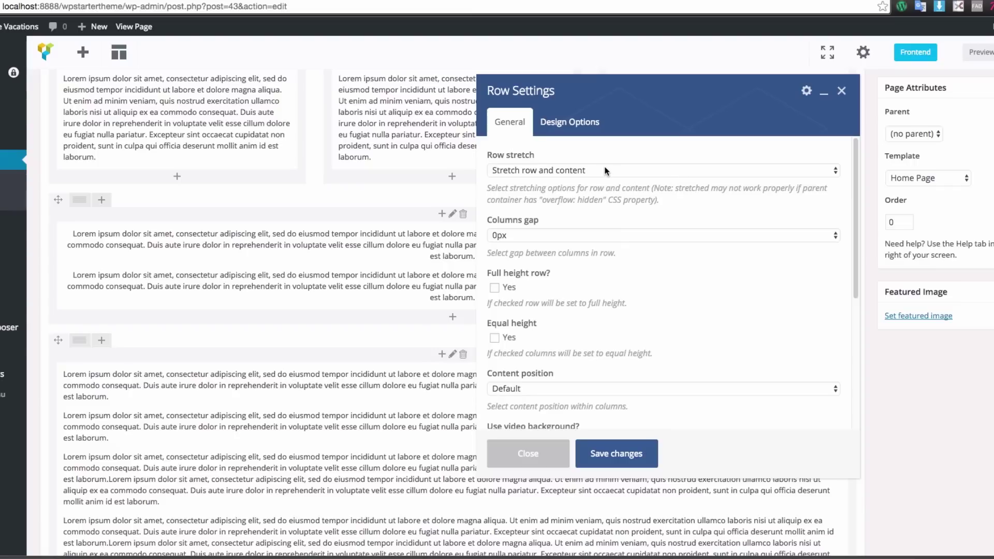
left_click(558, 170)
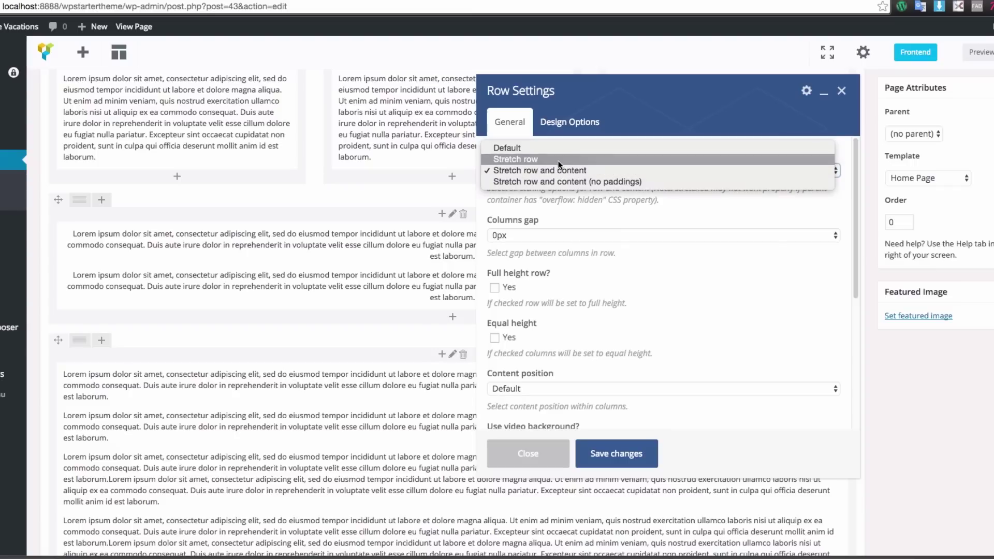
left_click(558, 159)
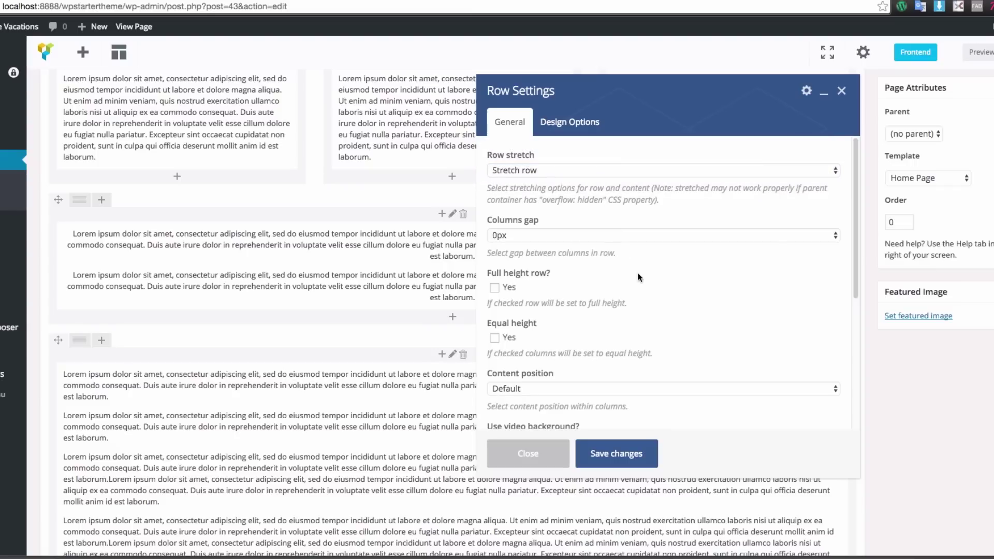
Step: Examine the row's height, content position, video background and parallax options, including the available content position choices
scroll(637, 278, "down", 1)
scroll(638, 278, "down", 4)
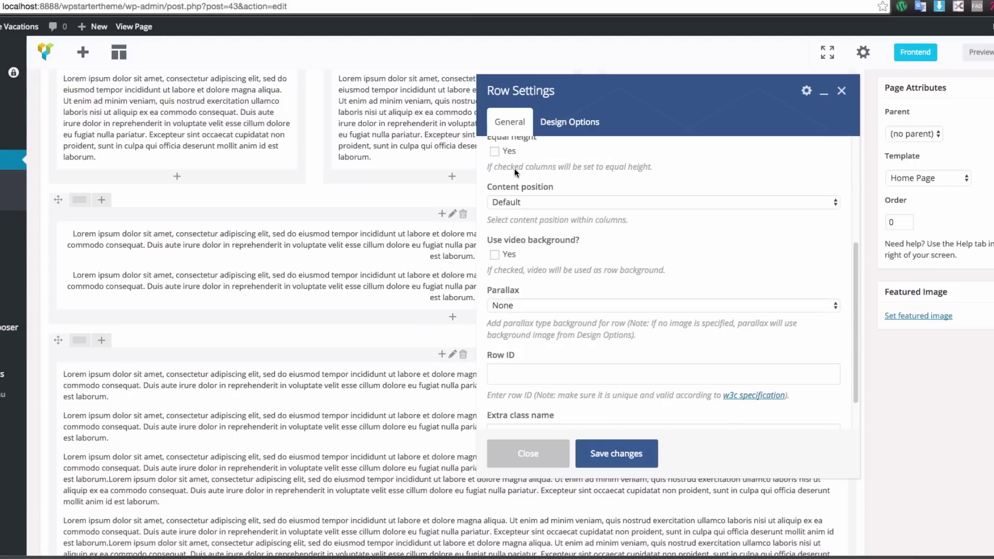
scroll(529, 178, "up", 3)
scroll(510, 238, "down", 1)
scroll(505, 237, "down", 1)
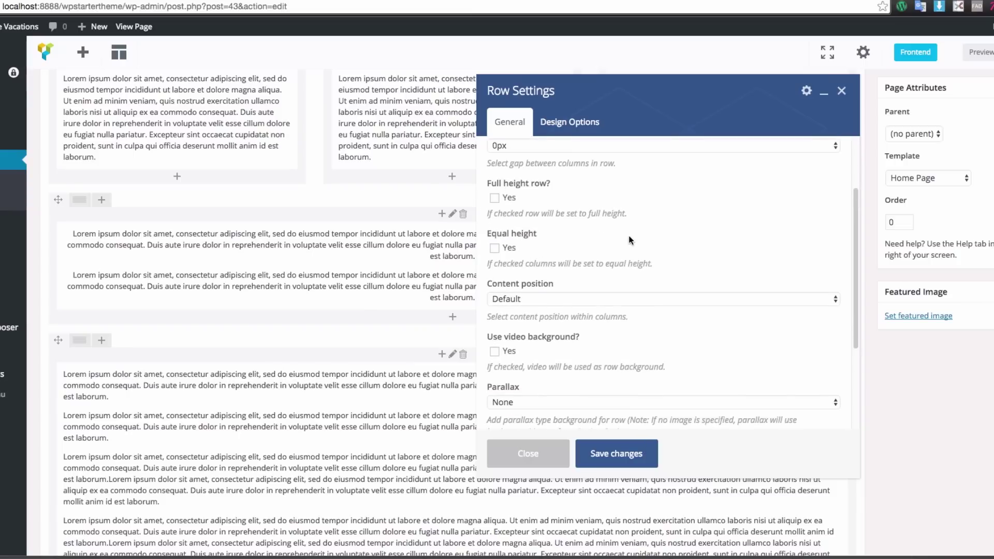
scroll(629, 238, "down", 1)
scroll(631, 240, "down", 3)
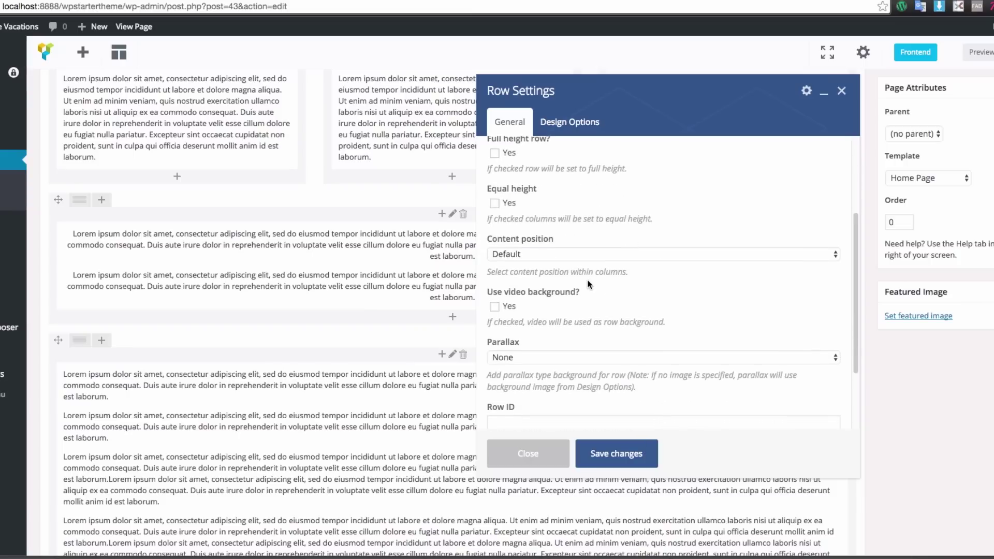
scroll(568, 284, "down", 1)
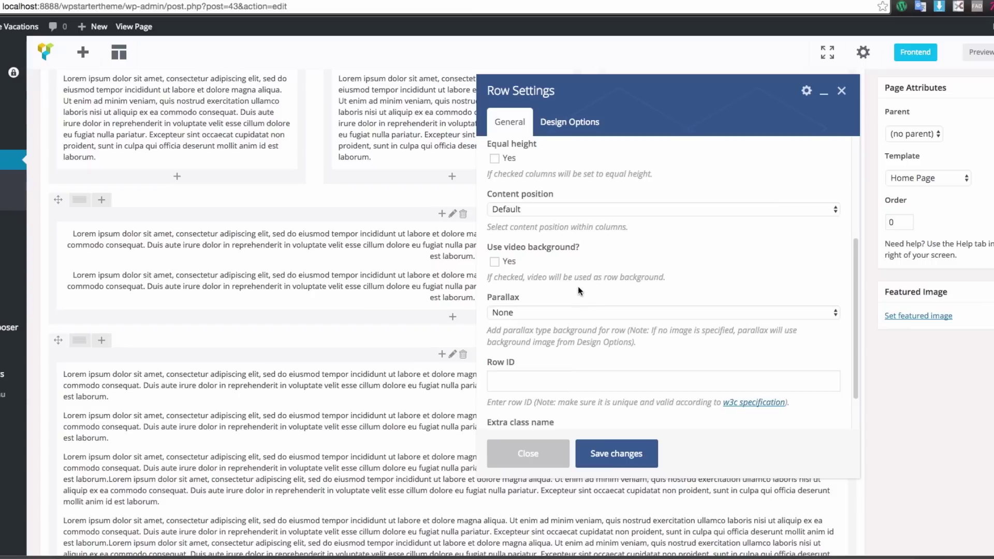
left_click(551, 210)
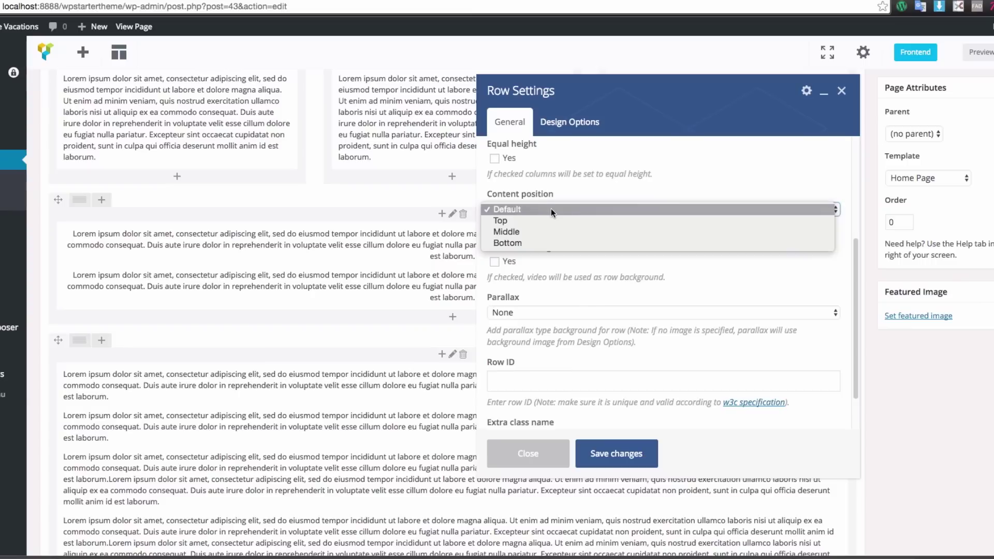
left_click(649, 290)
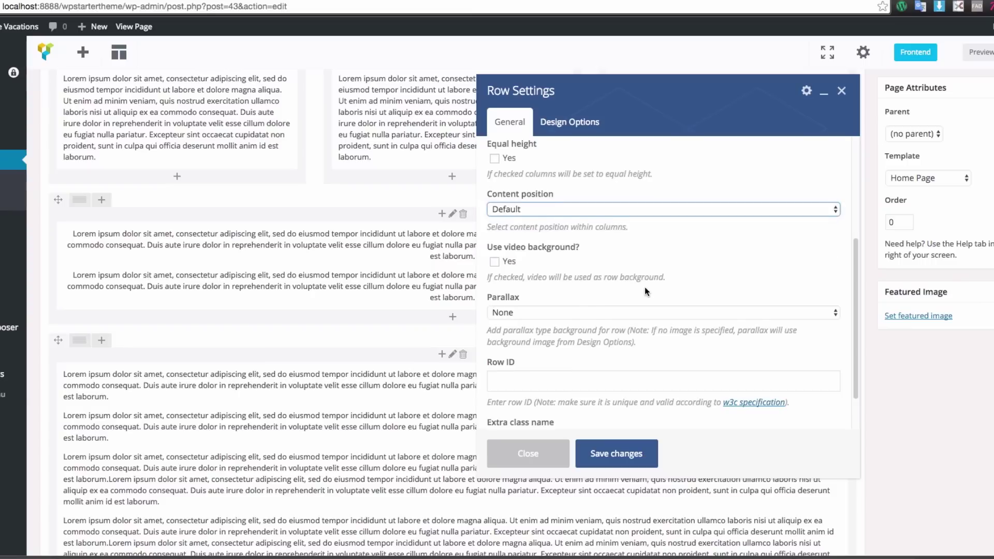
Step: Turn on the row's video background to view its YouTube link option, and turn it off again
scroll(645, 285, "down", 2)
scroll(570, 277, "down", 1)
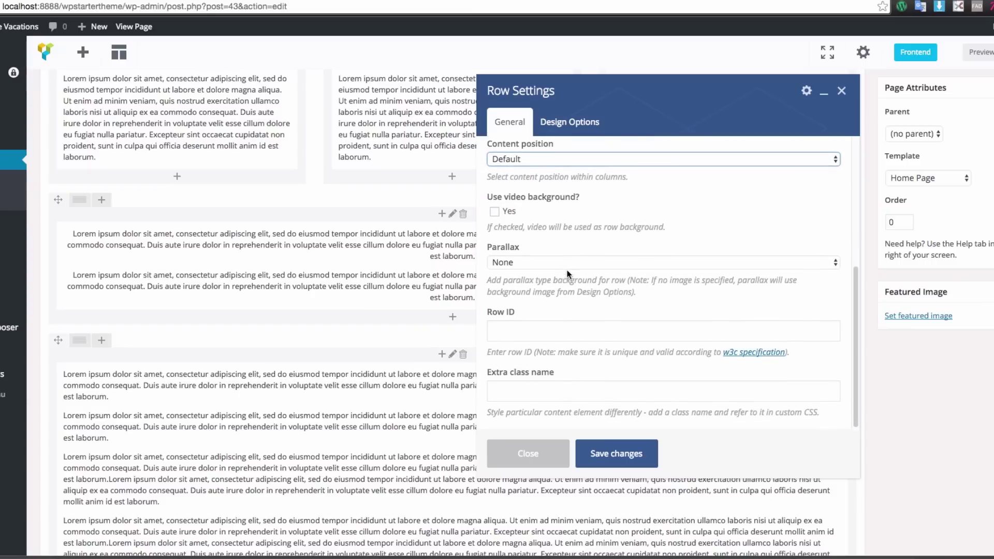
left_click(494, 212)
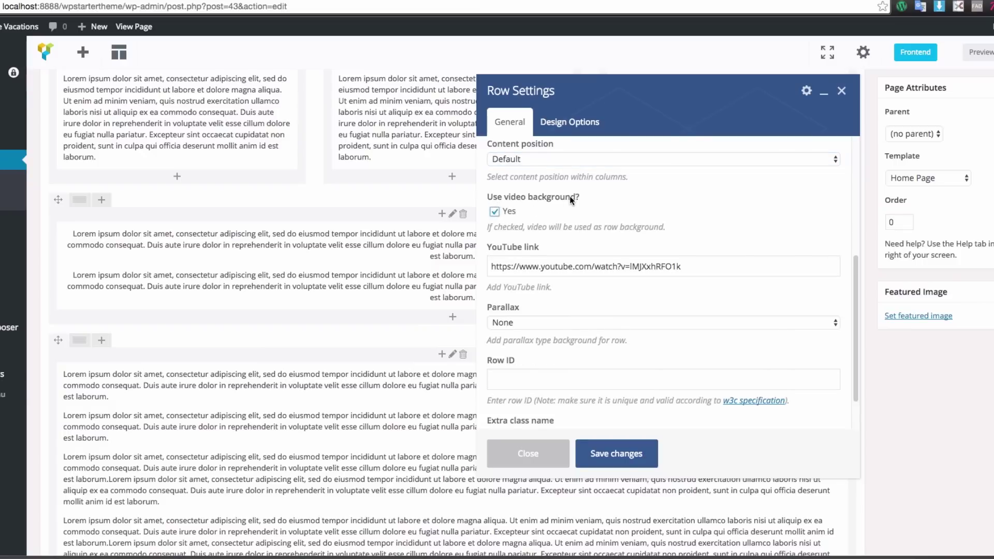
left_click(495, 211)
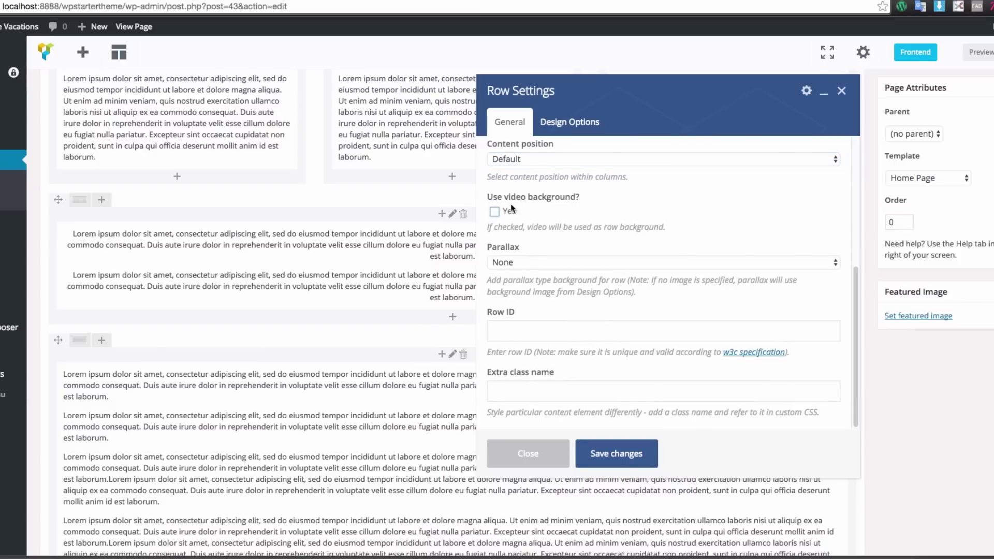
Step: Set the row's parallax to Simple and assign snow.jpeg from the media library as its background image
scroll(535, 219, "down", 2)
left_click(542, 263)
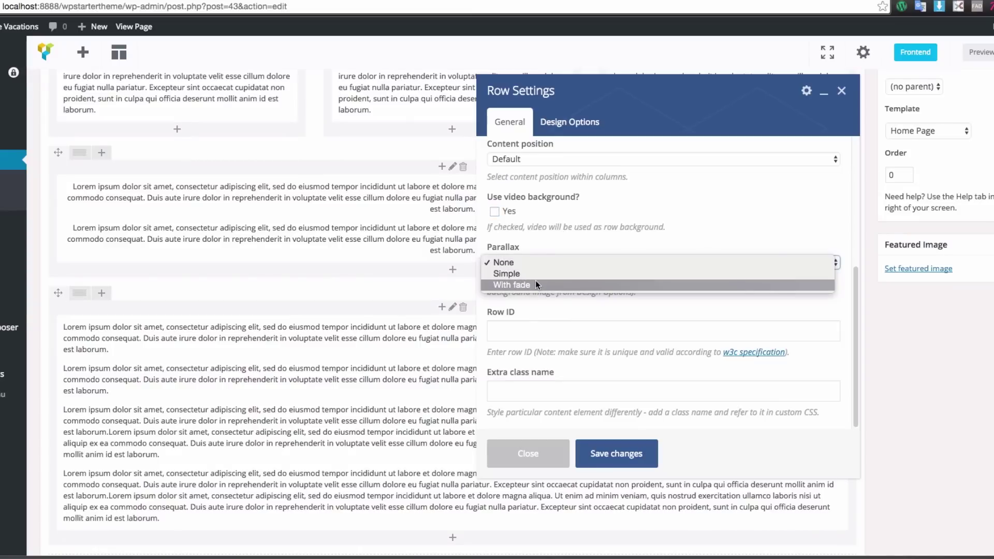
left_click(533, 273)
scroll(581, 315, "down", 1)
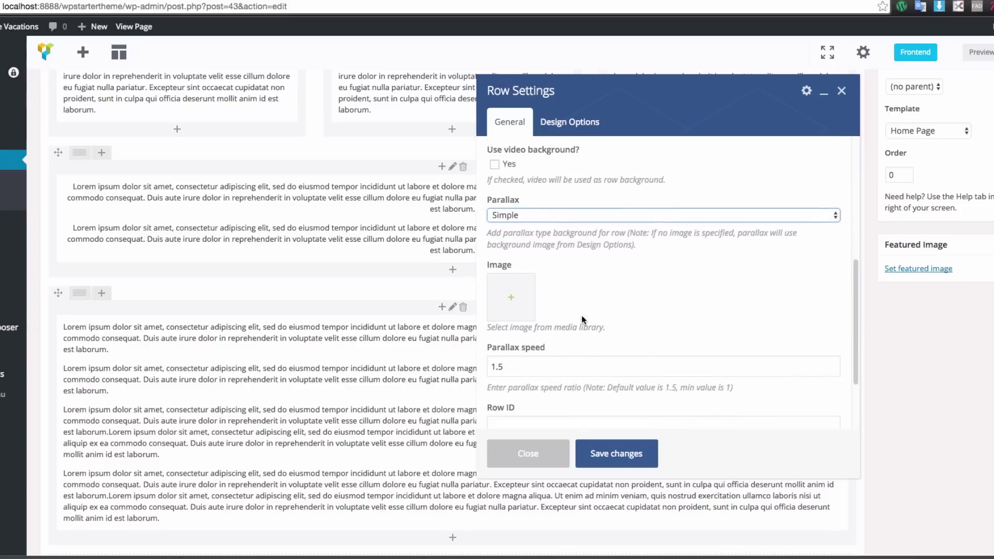
left_click(512, 295)
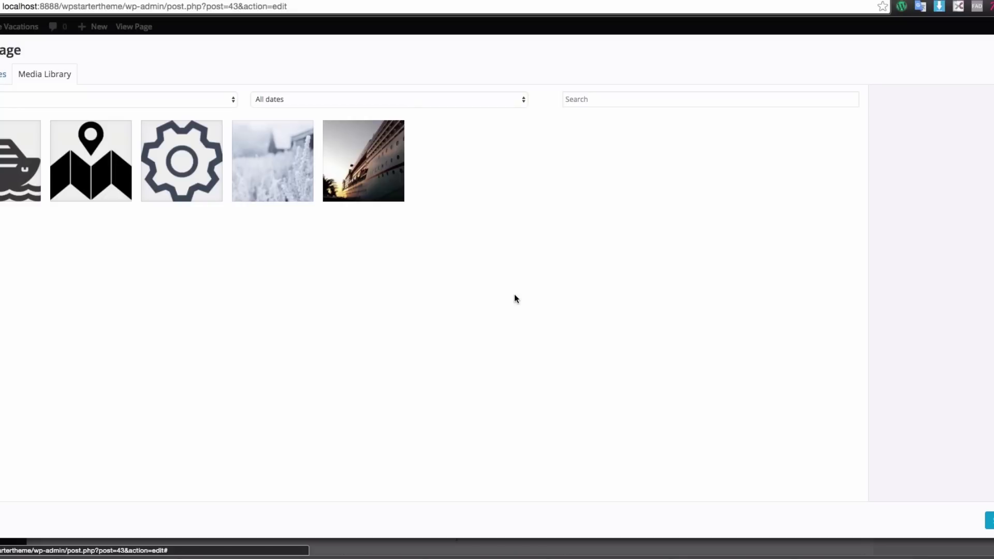
left_click(287, 176)
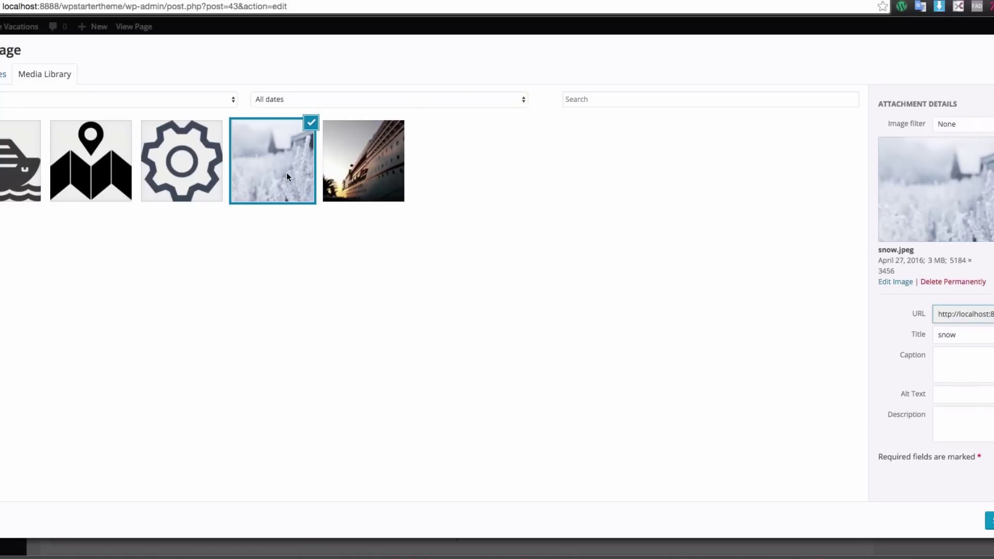
left_click(989, 521)
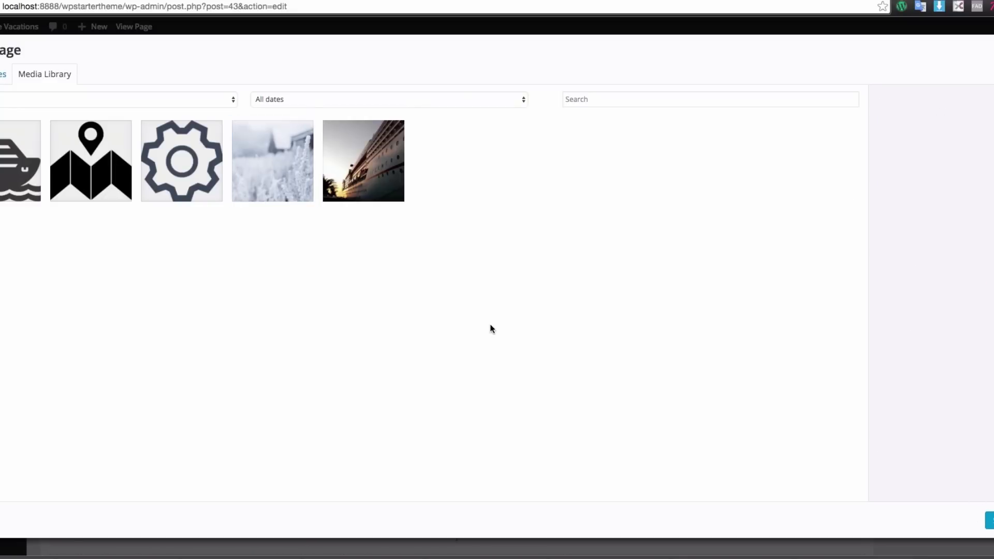
Step: Set the row's parallax speed to 3
scroll(491, 330, "down", 2)
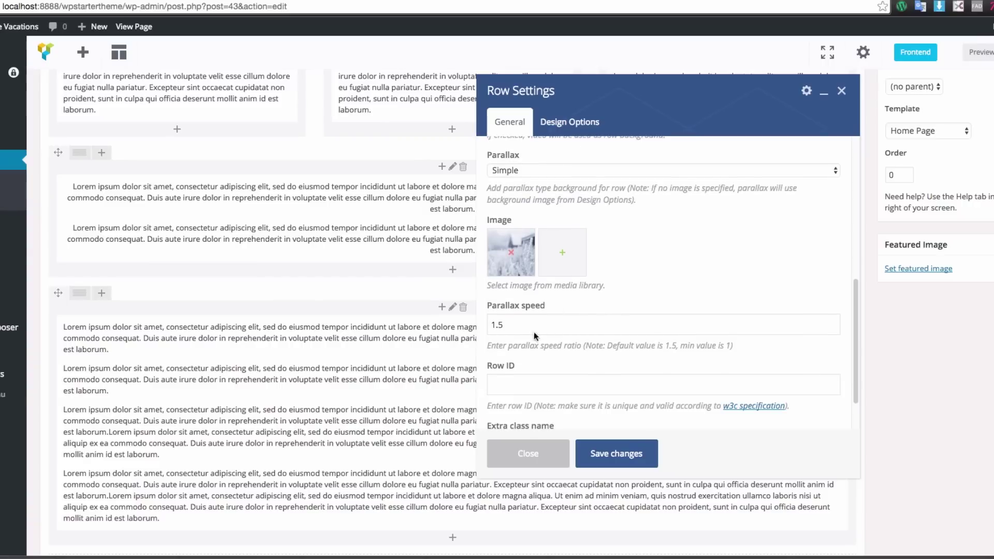
double_click(511, 331)
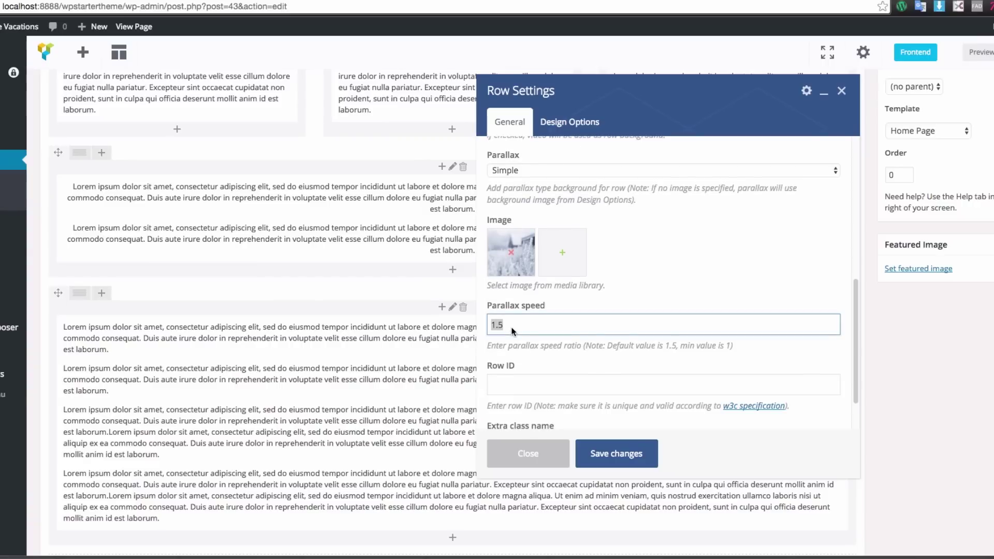
type("3")
left_click(632, 269)
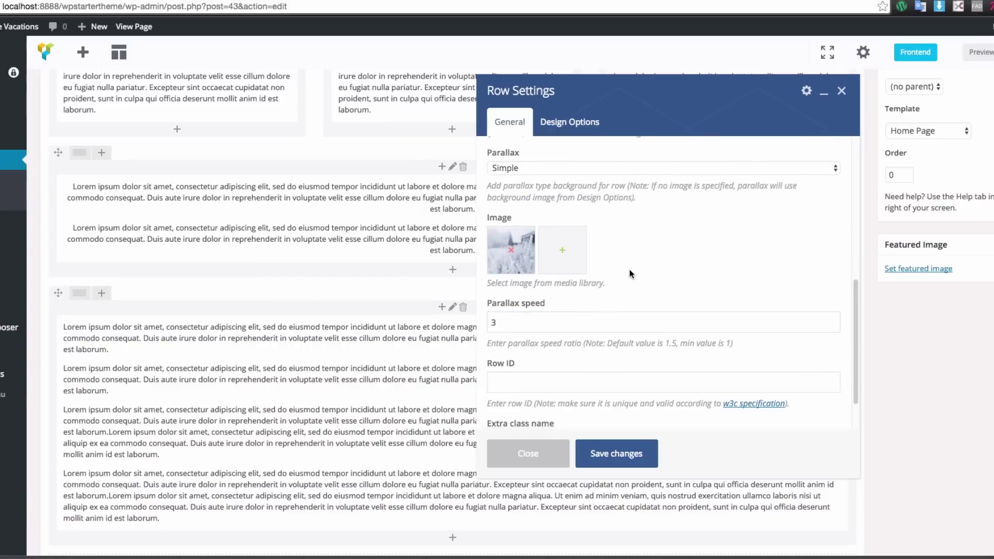
Step: Check the Row ID and Extra class name fields, and save the row settings
scroll(633, 267, "down", 2)
left_click(565, 335)
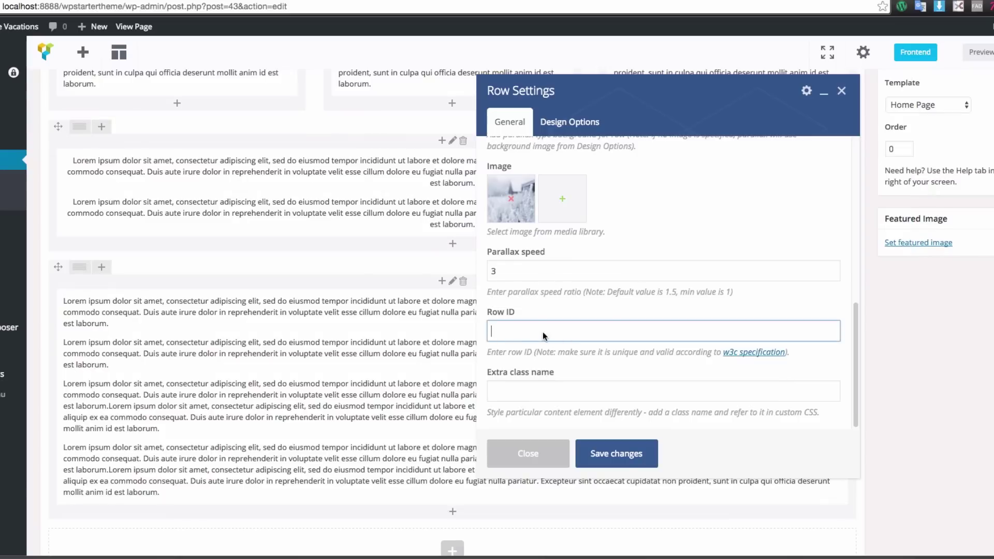
left_click(517, 393)
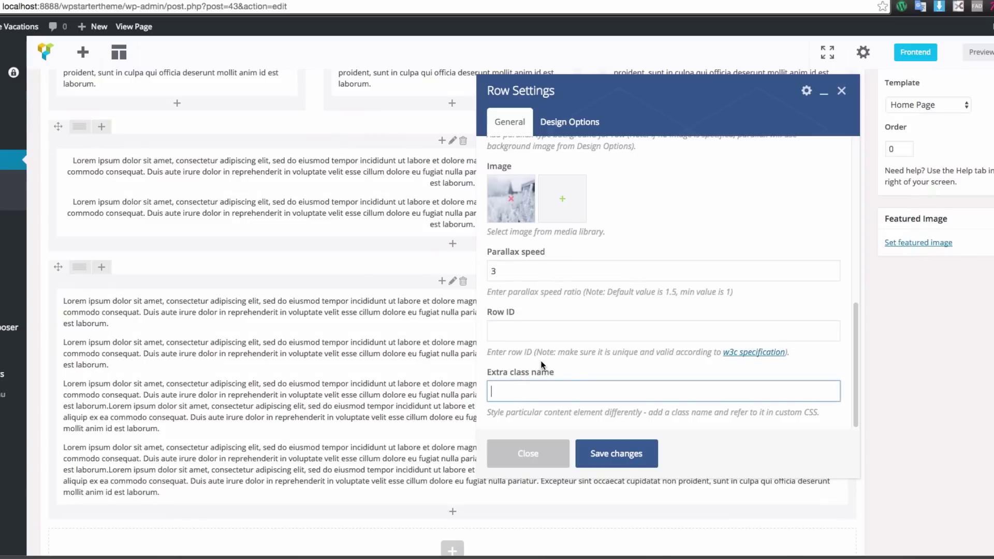
scroll(533, 372, "up", 2)
scroll(563, 350, "up", 1)
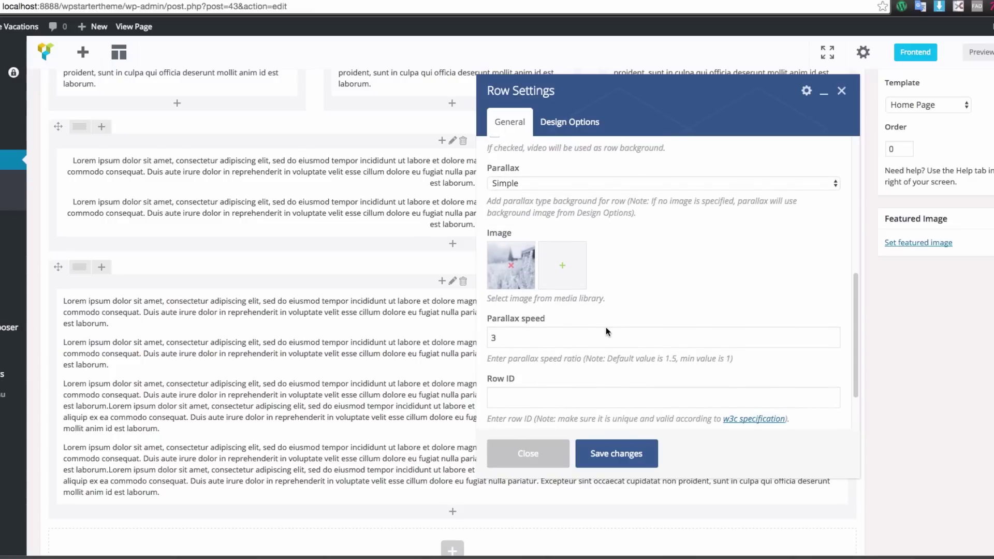
scroll(605, 327, "down", 1)
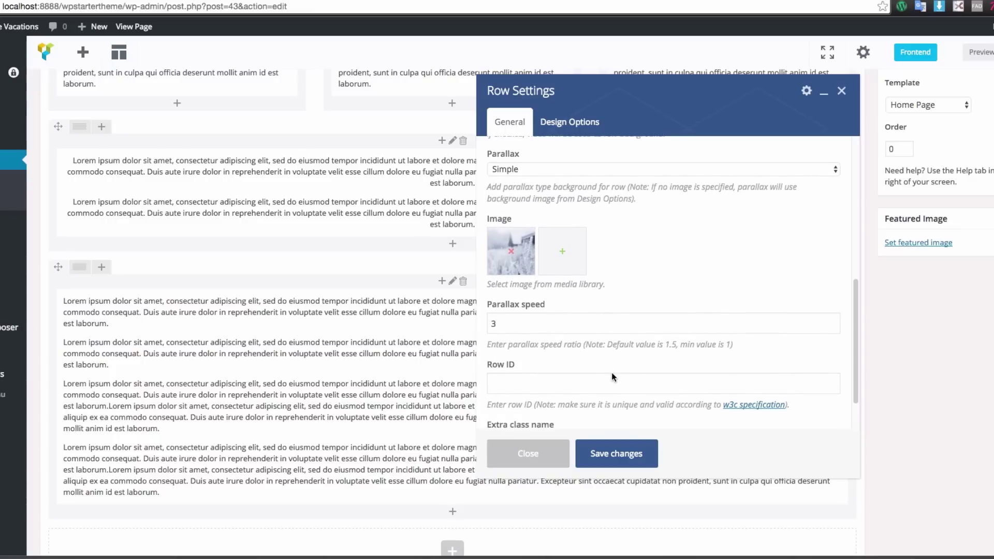
left_click(613, 454)
Step: Preview the Home page, examine how the row's snow background moves against the surrounding content, and return to the page editor
left_click(977, 53)
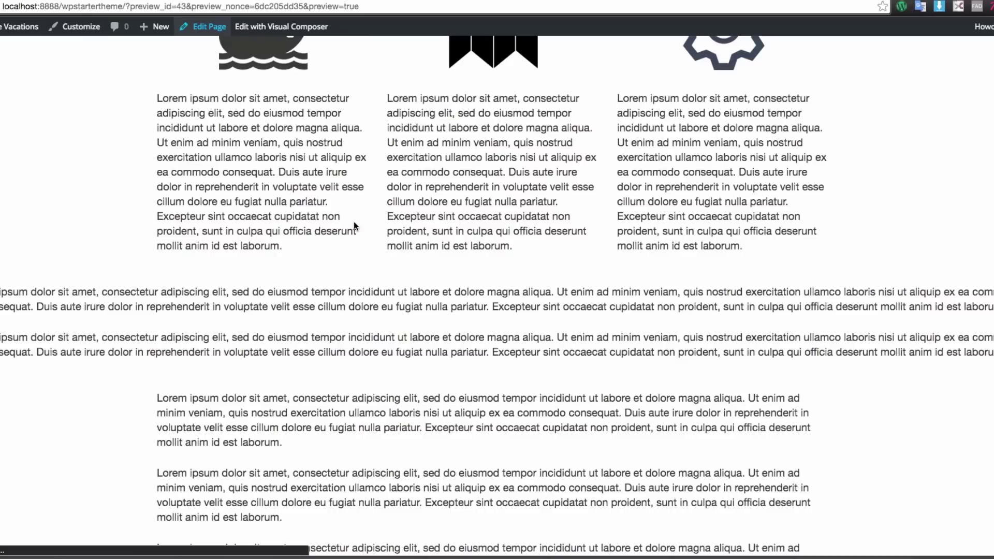
scroll(353, 222, "down", 6)
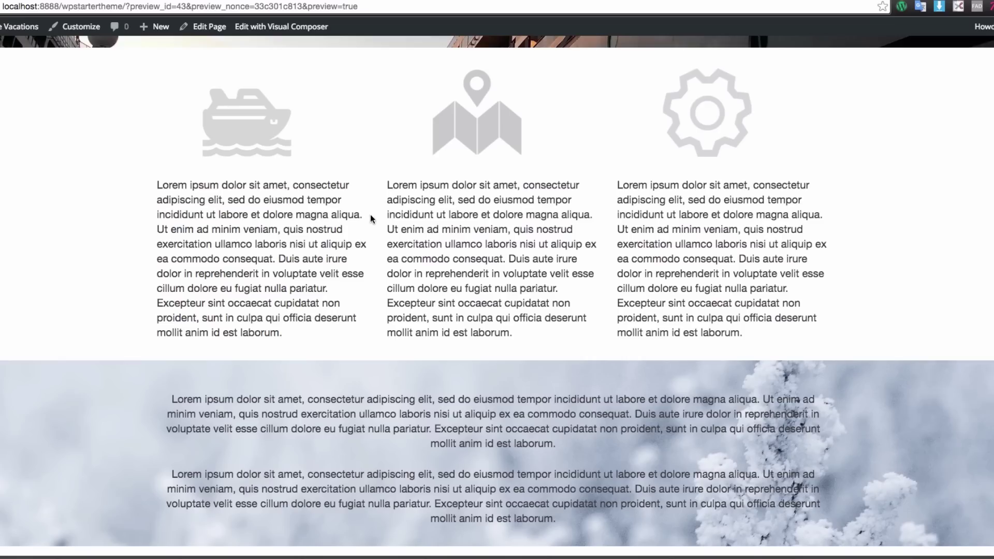
scroll(371, 215, "down", 3)
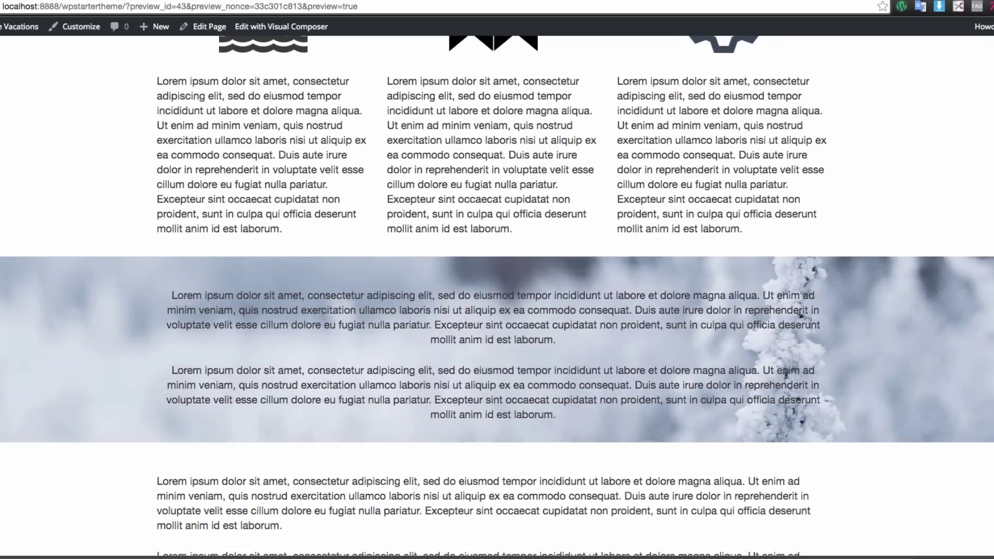
scroll(497, 296, "down", 3)
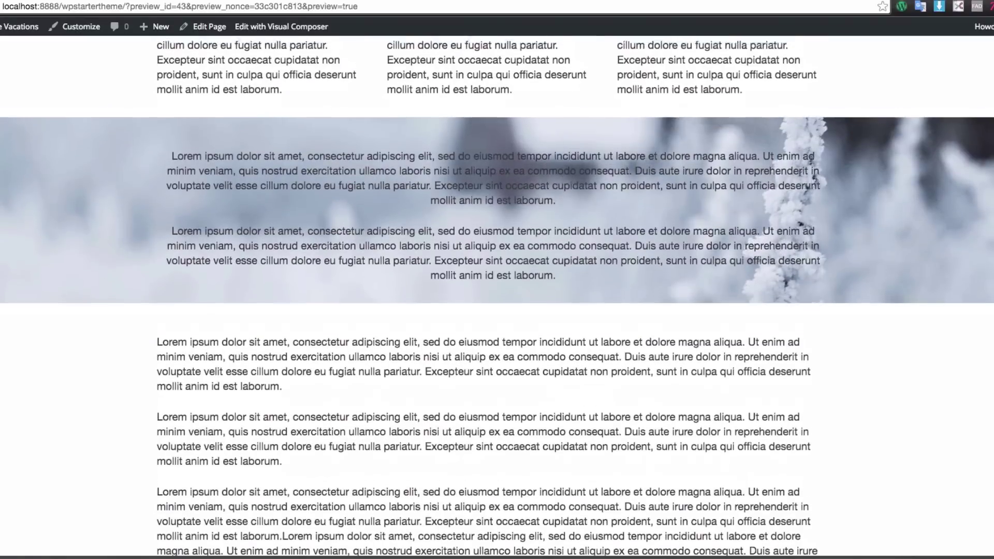
scroll(497, 279, "up", 3)
scroll(497, 279, "down", 5)
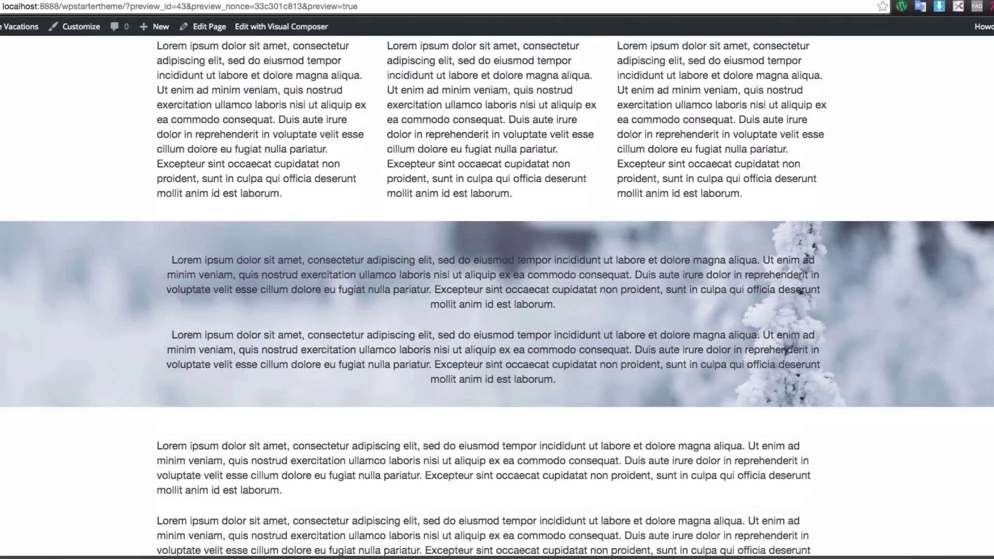
scroll(497, 280, "down", 3)
scroll(497, 279, "up", 10)
scroll(497, 280, "down", 3)
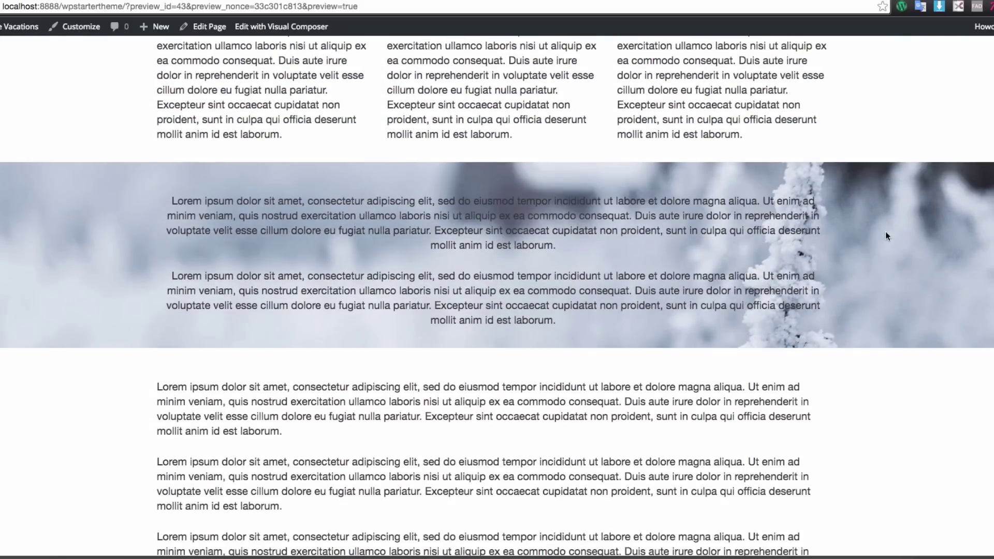
scroll(983, 268, "up", 2)
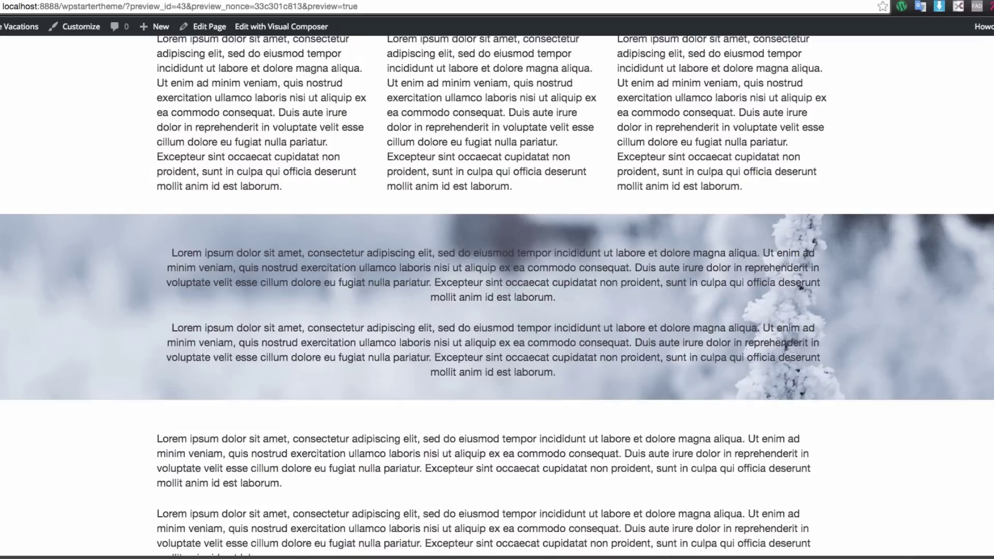
scroll(977, 287, "up", 2)
scroll(977, 287, "down", 1)
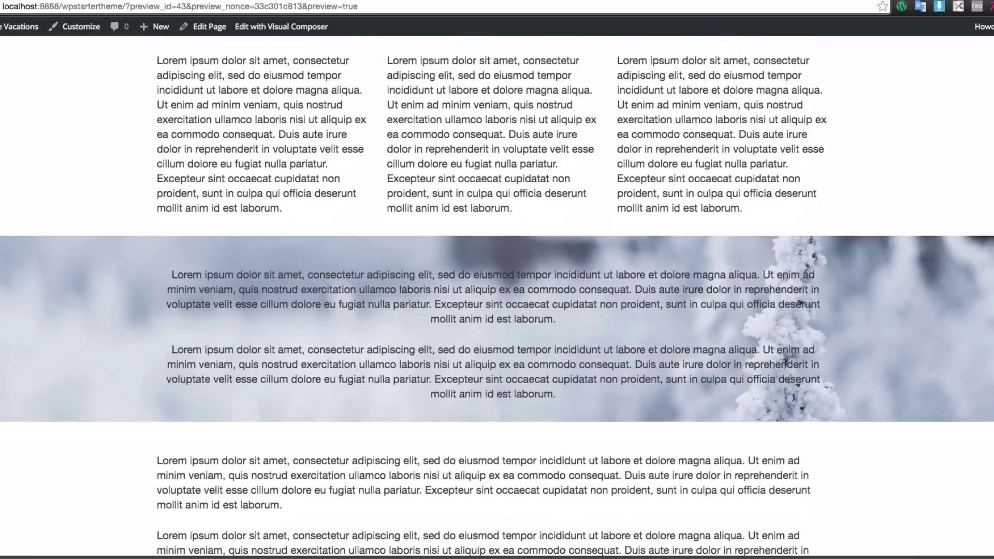
left_click(83, 1)
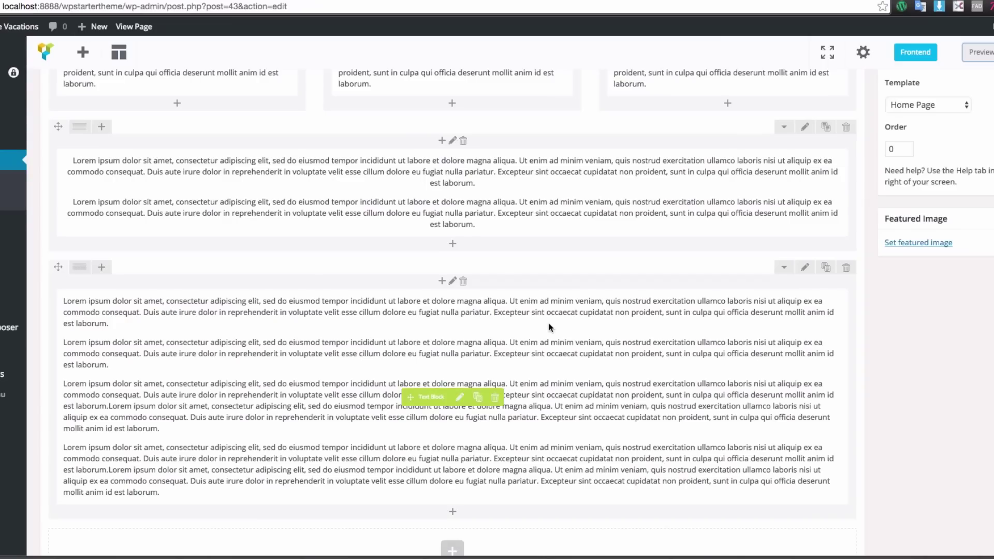
Step: Set the top and bottom padding of the centered text row to 60px and save the row settings
left_click(805, 127)
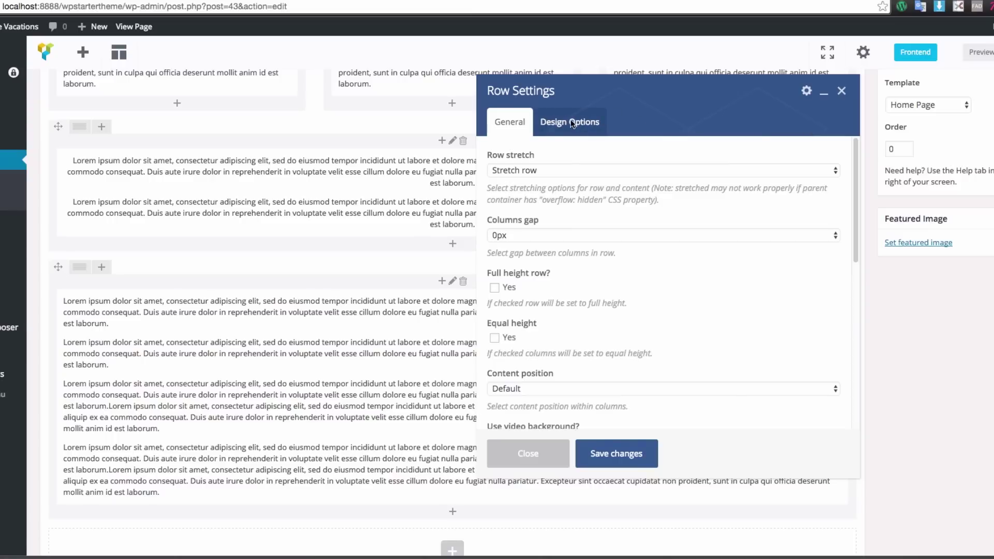
left_click(572, 123)
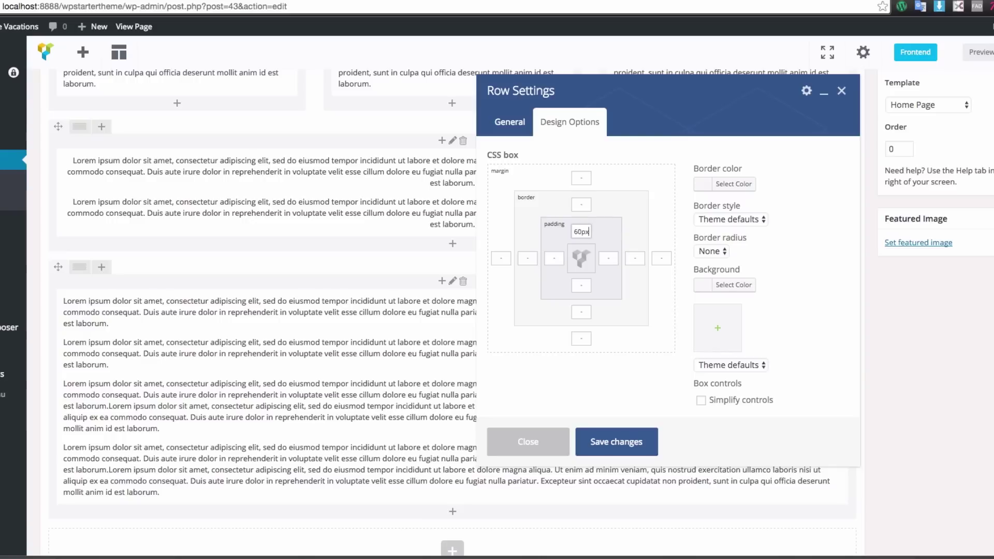
left_click(579, 289)
type("60px")
left_click(621, 436)
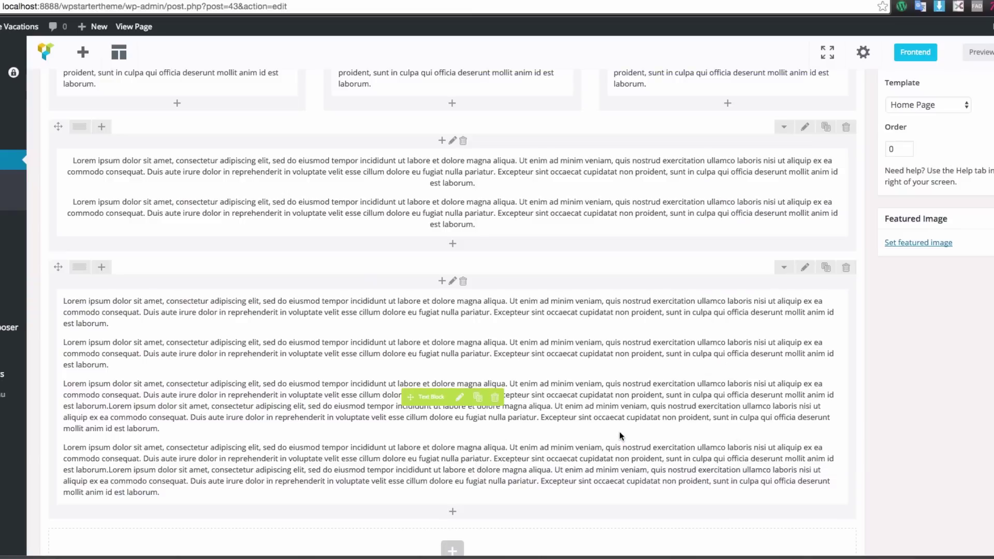
Step: Preview the Home page, examine the padding and parallax of the snow background row, and return to the page editor
left_click(981, 54)
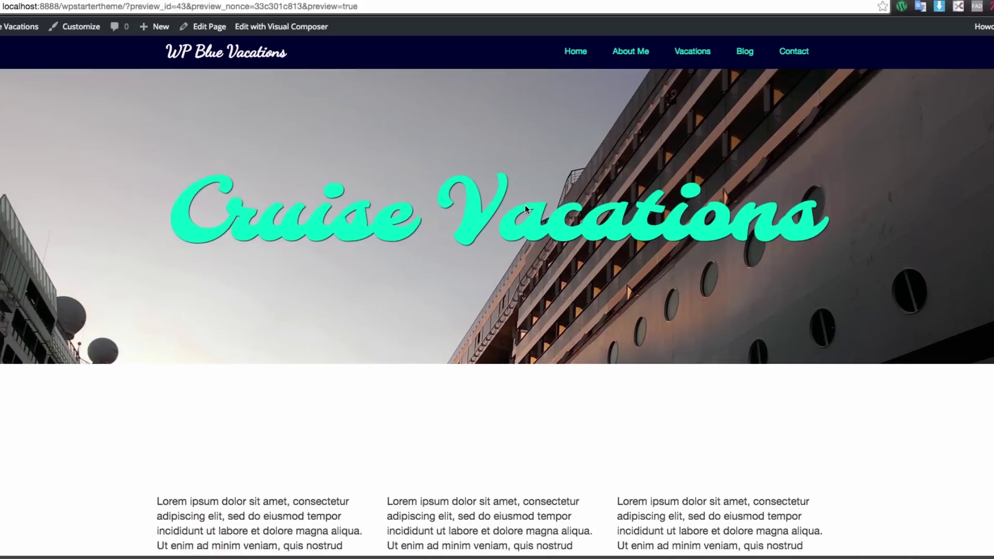
scroll(524, 205, "down", 3)
scroll(526, 205, "down", 3)
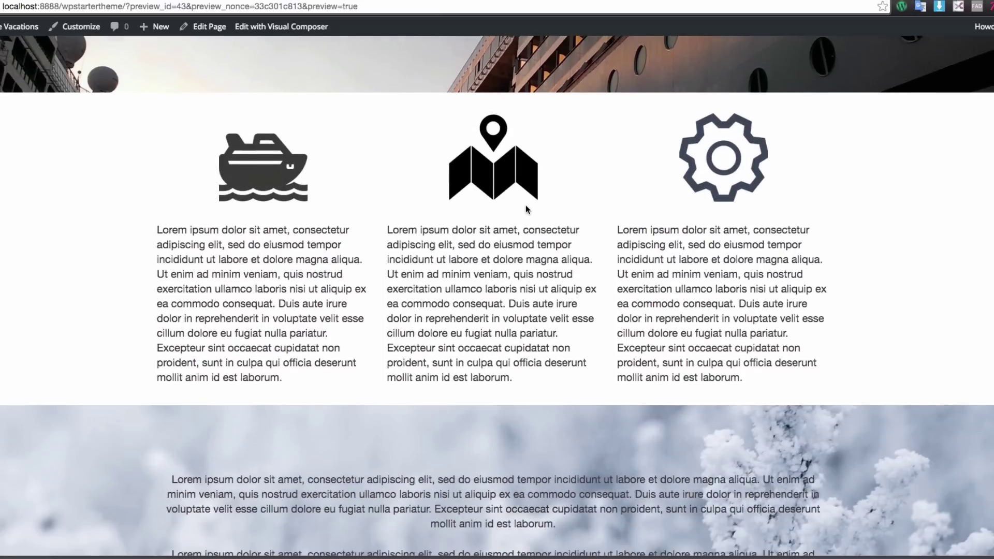
scroll(526, 204, "down", 5)
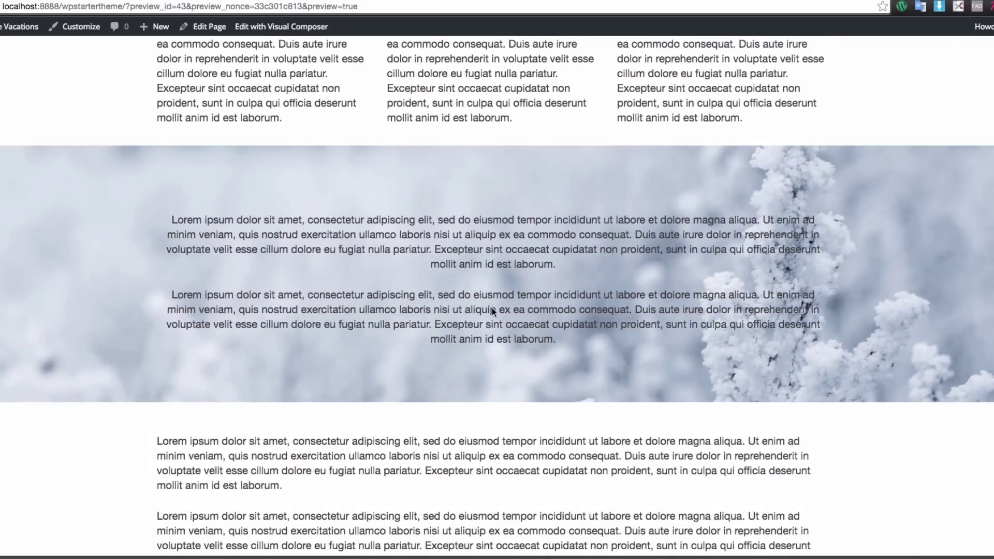
scroll(487, 298, "up", 1)
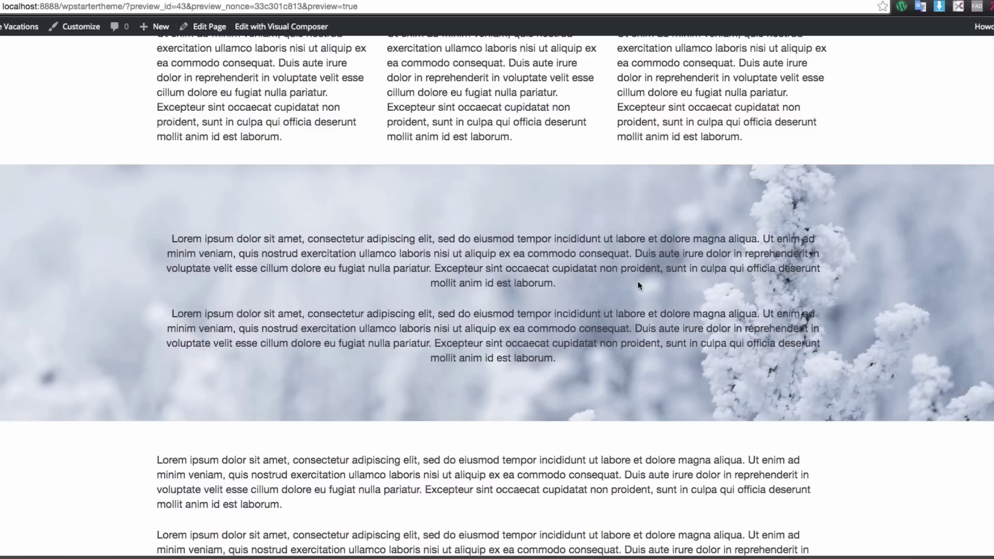
scroll(638, 280, "down", 3)
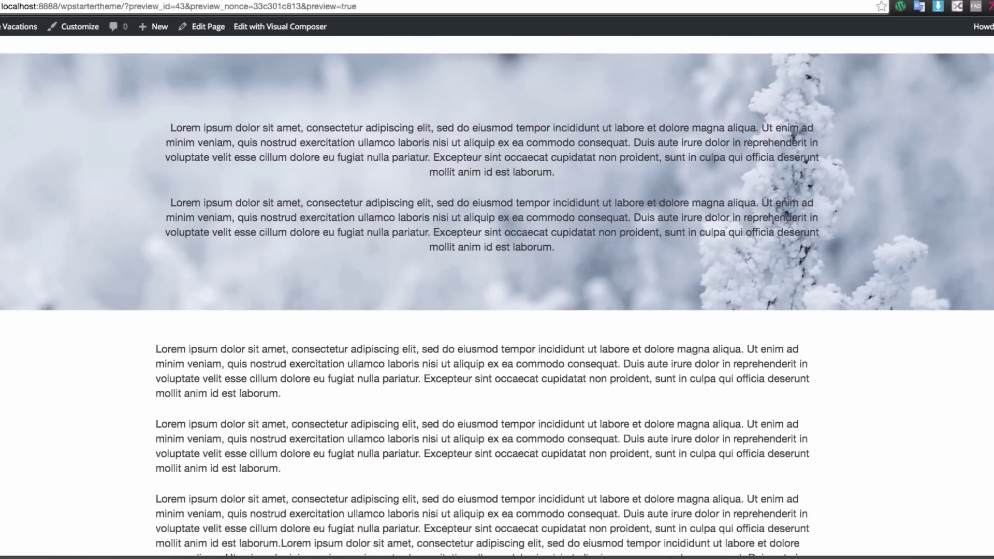
scroll(497, 279, "up", 2)
scroll(497, 280, "up", 3)
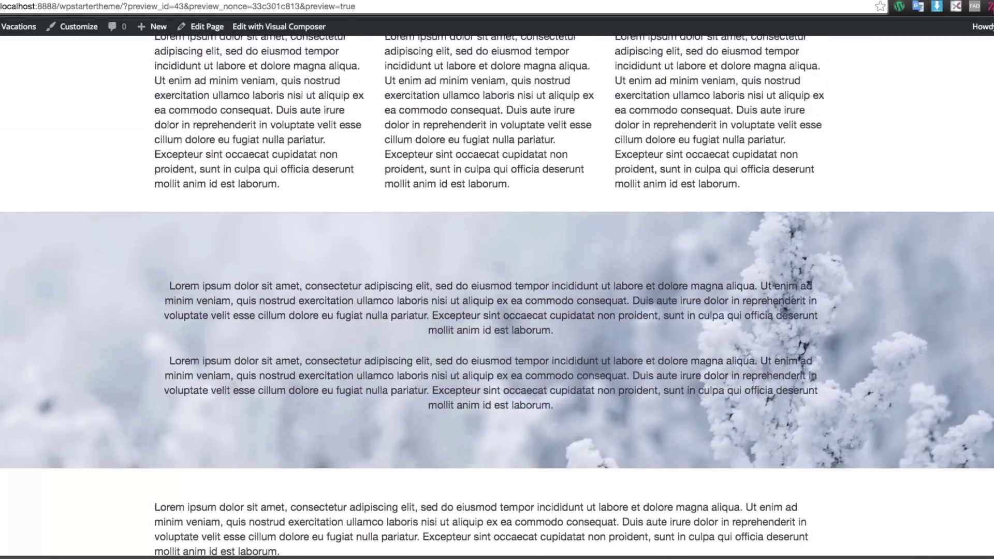
scroll(497, 280, "down", 3)
scroll(991, 208, "down", 3)
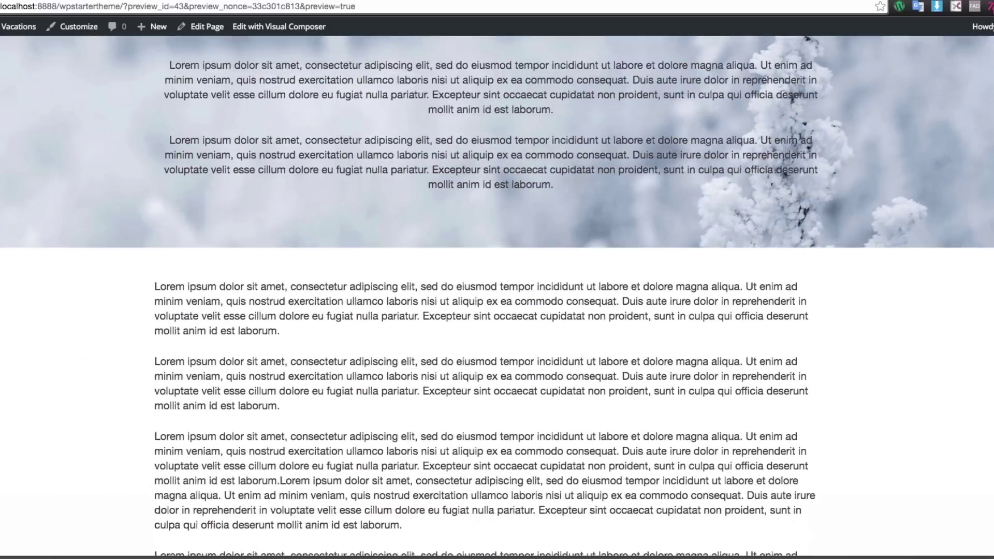
scroll(992, 209, "up", 6)
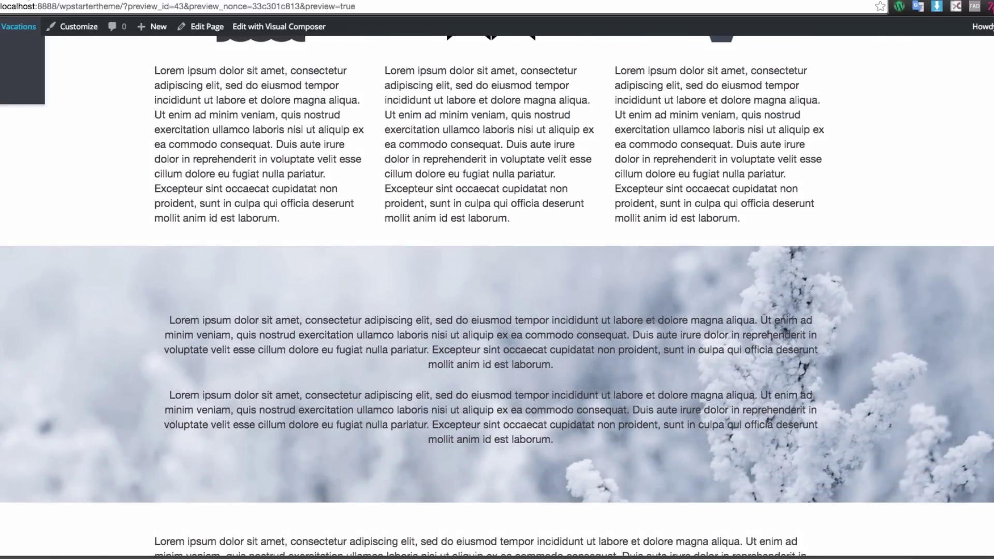
left_click(21, 0)
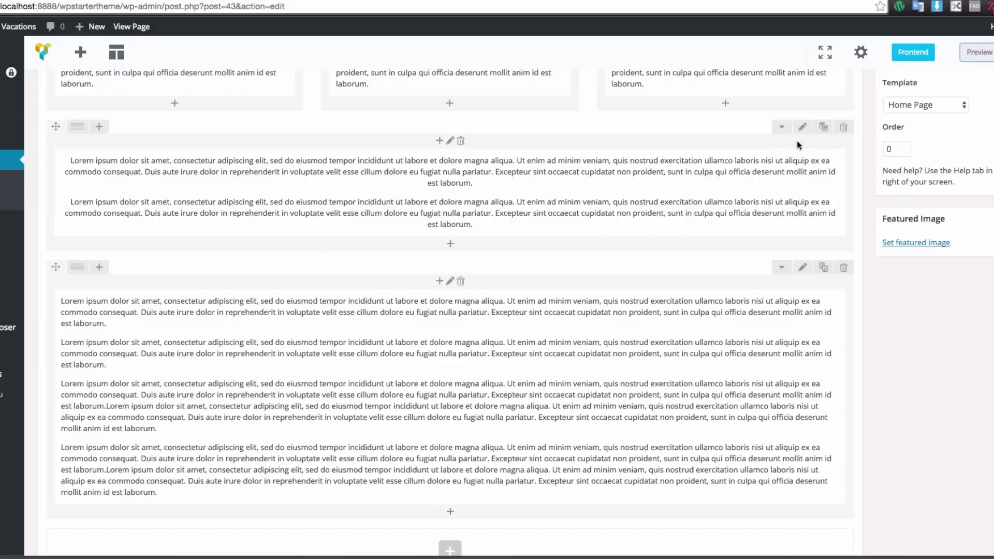
Step: Enable the video background for the centered text row, keep the default YouTube link, and save the row settings
left_click(803, 127)
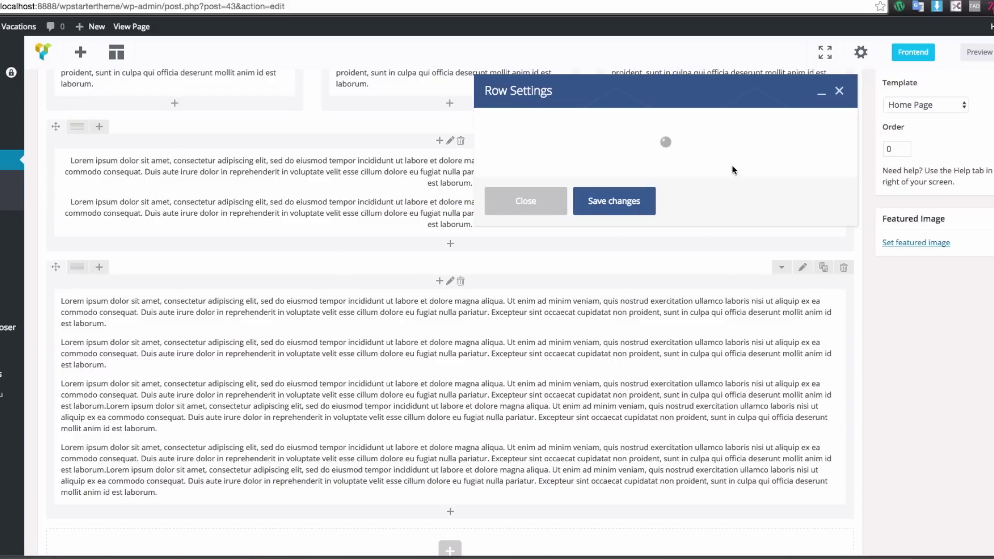
scroll(675, 259, "down", 4)
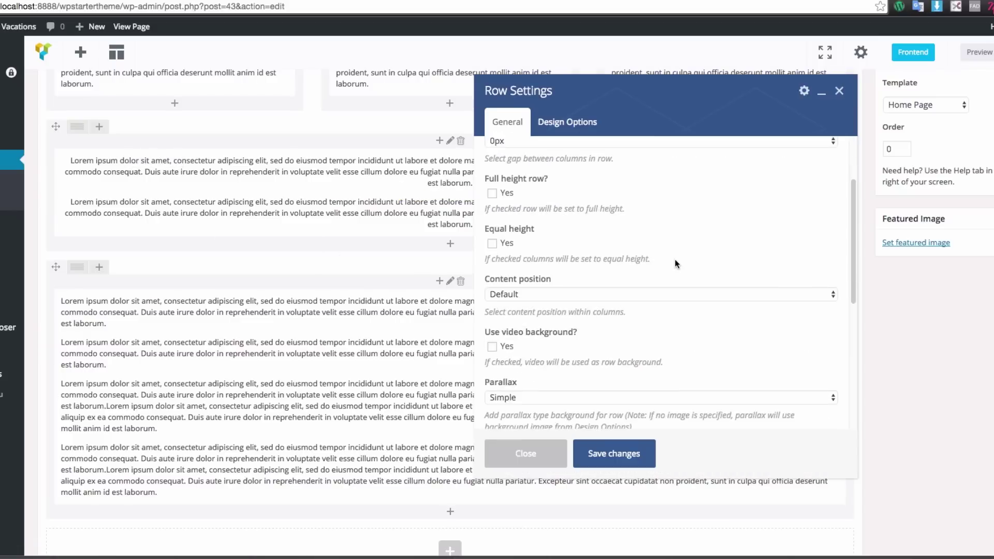
left_click(492, 327)
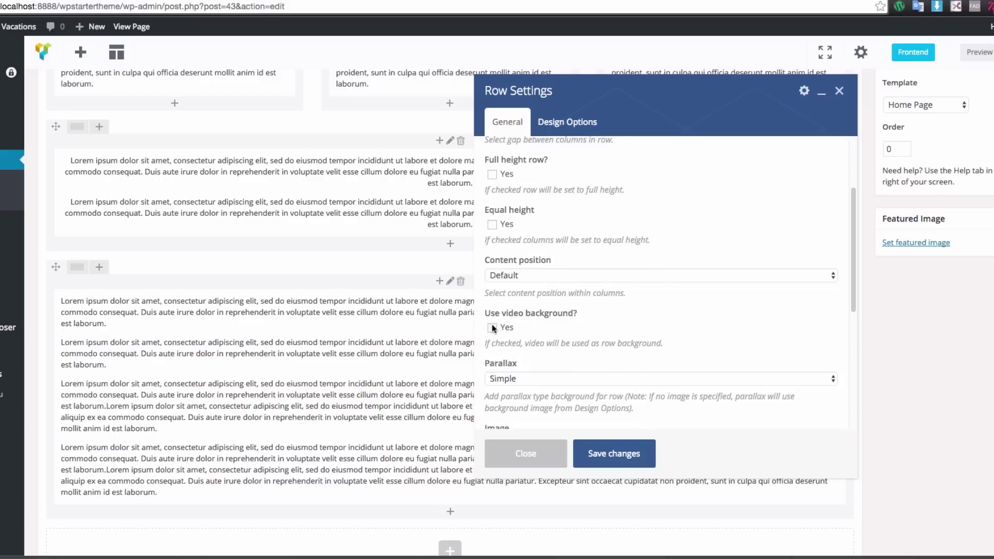
scroll(589, 319, "down", 1)
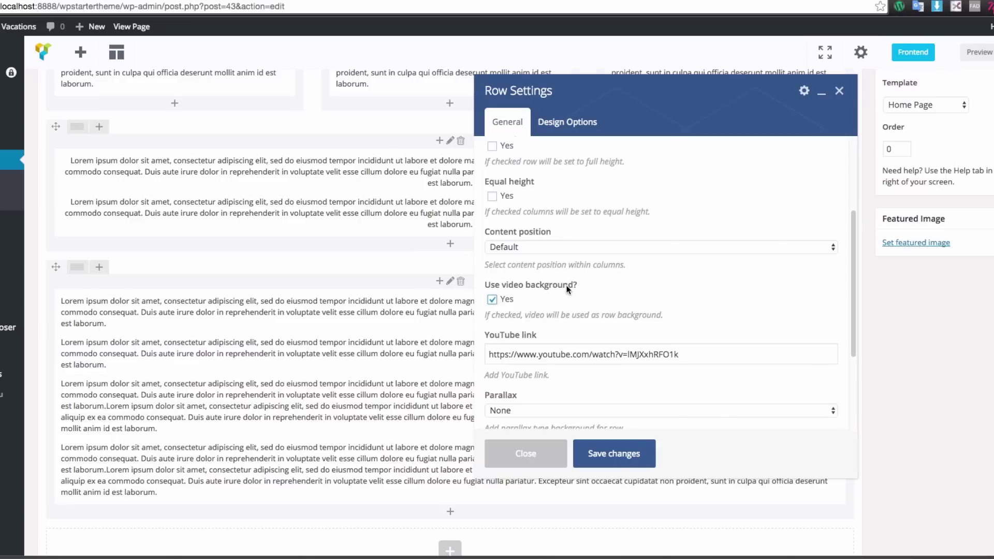
left_click(513, 356)
left_click(558, 329)
scroll(665, 295, "down", 2)
left_click_drag(523, 301, 628, 308)
left_click(632, 326)
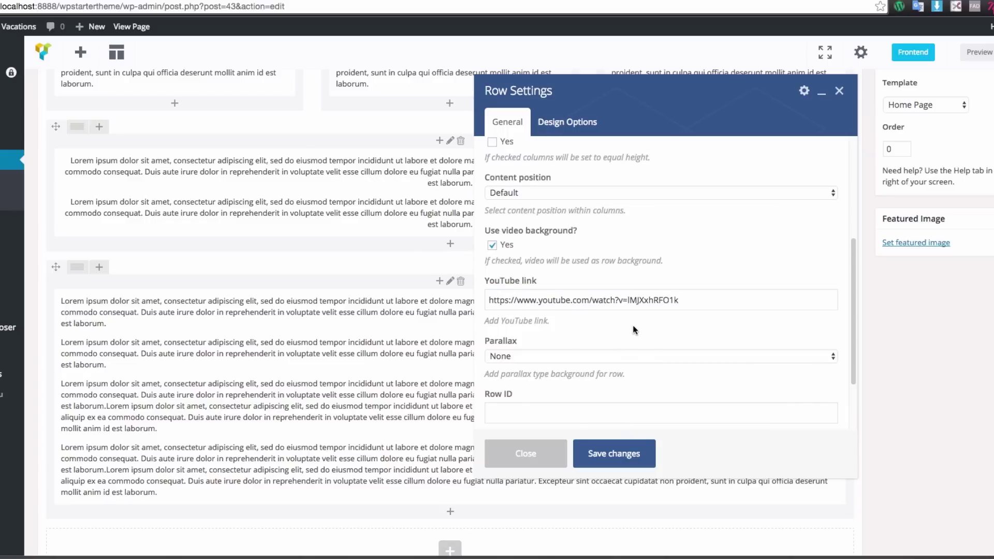
left_click(604, 450)
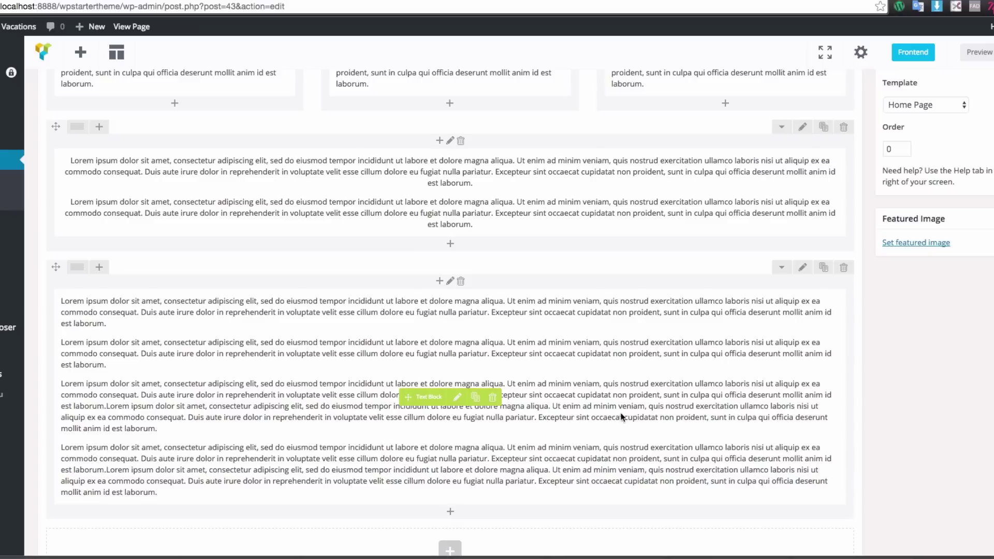
Step: Preview the Home page and examine the video background behind the centered text row
left_click(977, 52)
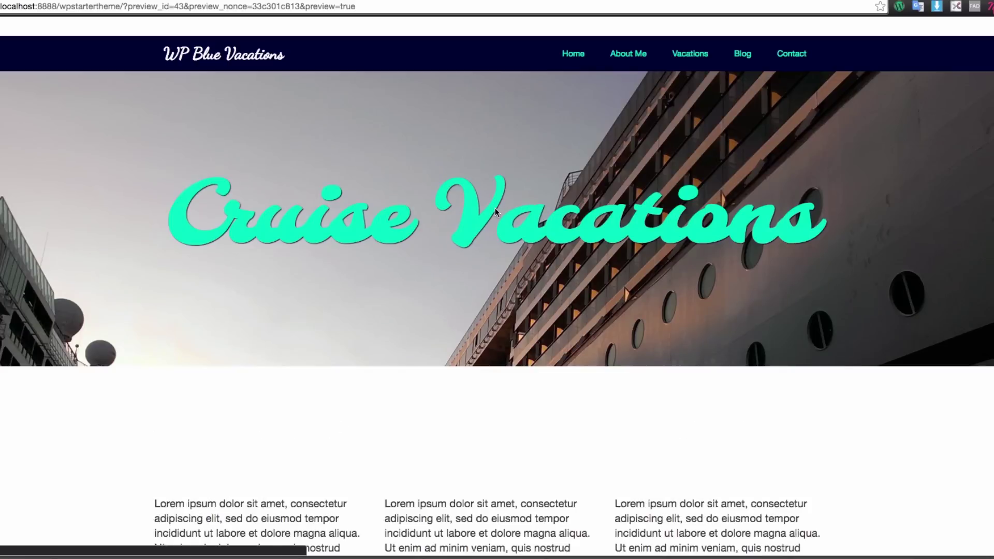
scroll(495, 208, "down", 4)
scroll(495, 212, "down", 6)
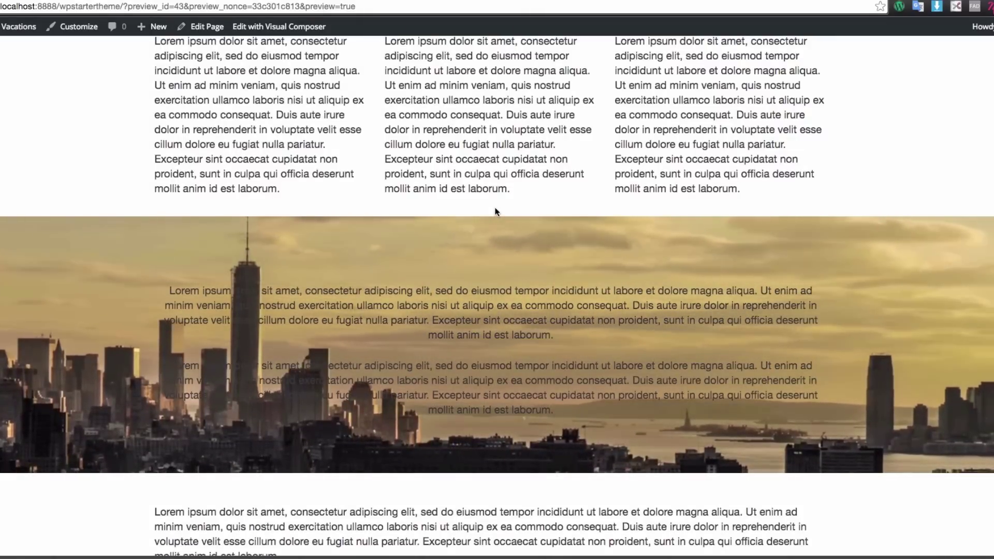
scroll(829, 243, "down", 1)
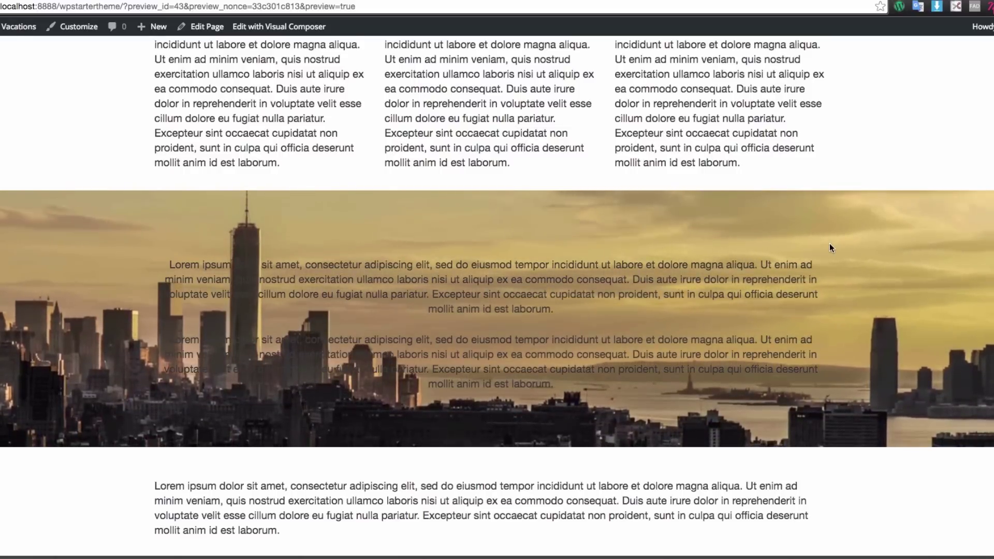
scroll(829, 248, "down", 1)
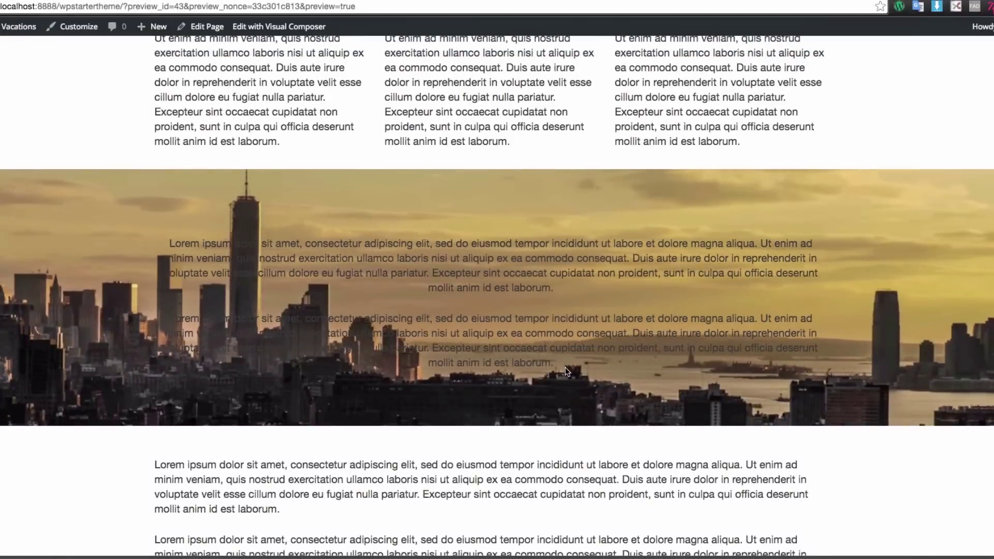
Step: Check how readable the row's text is over the video and how the video behaves while scrolling, and return to the page editor
left_click_drag(555, 362, 168, 244)
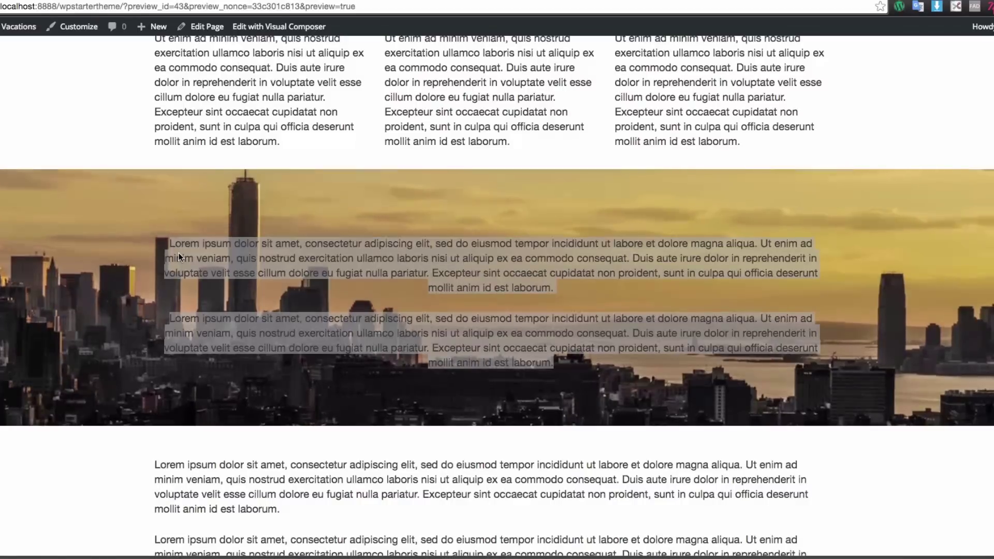
left_click(254, 292)
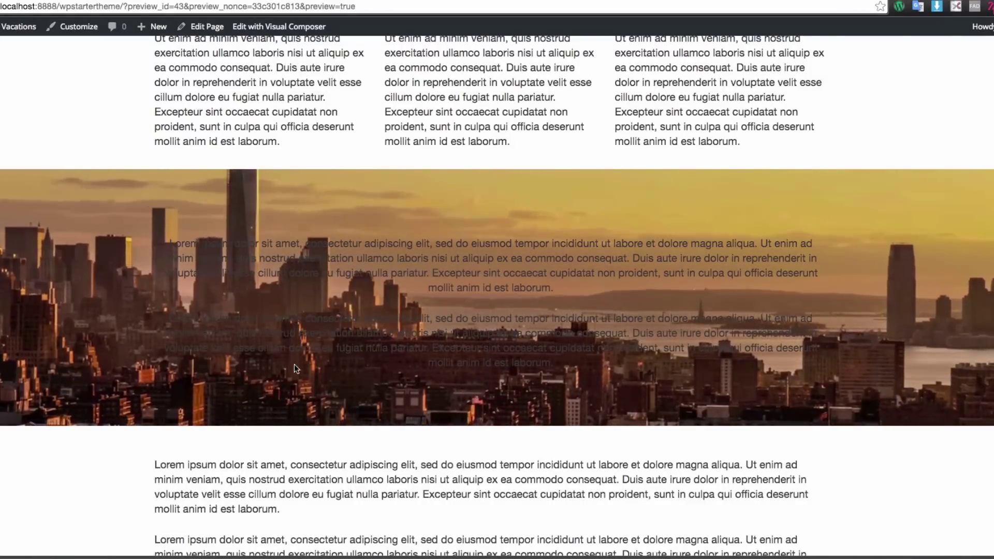
left_click_drag(553, 363, 163, 242)
left_click(495, 379)
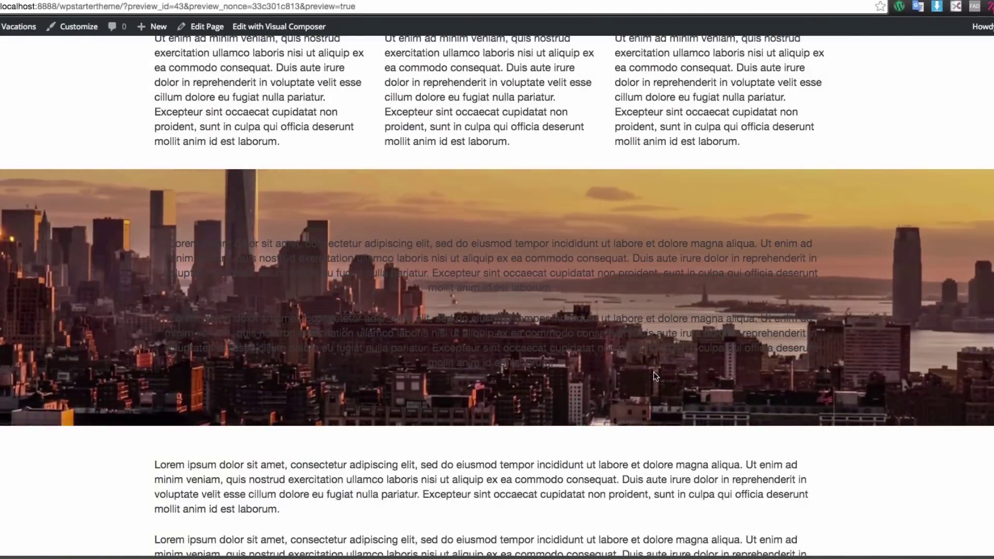
scroll(737, 331, "down", 5)
scroll(737, 332, "up", 4)
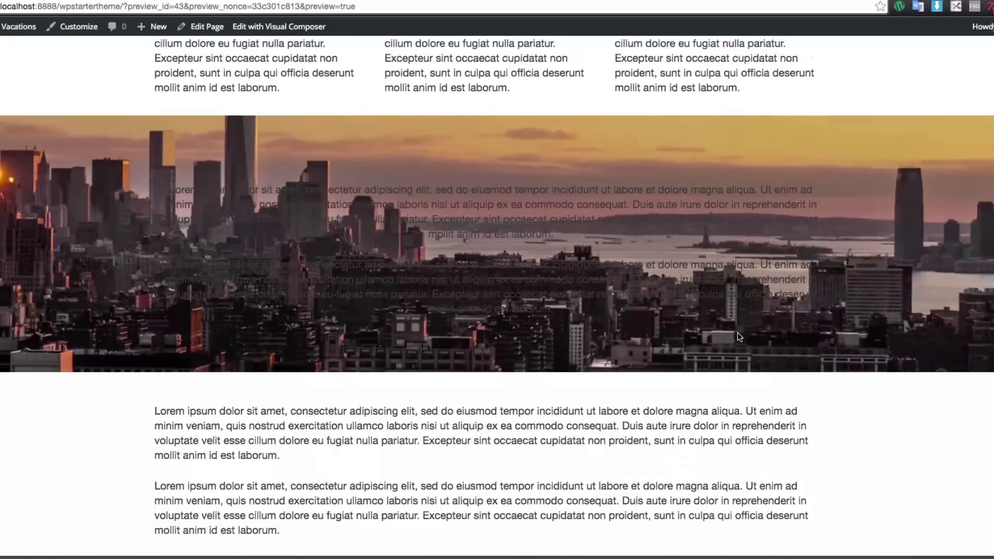
scroll(737, 333, "up", 2)
scroll(737, 332, "down", 2)
scroll(737, 334, "up", 2)
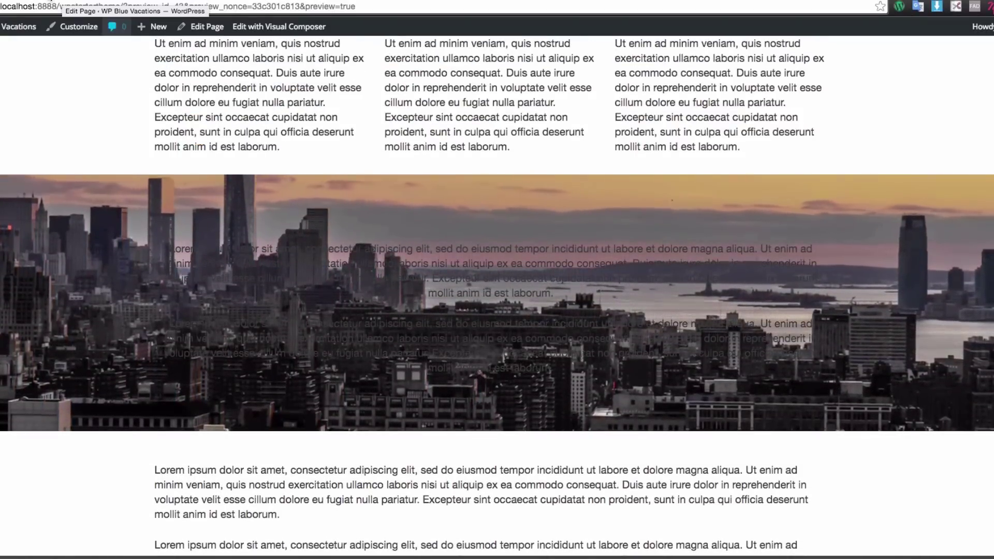
left_click(60, 1)
Step: Add a new row at the end of the page and insert a Raw HTML element in it
scroll(350, 215, "down", 2)
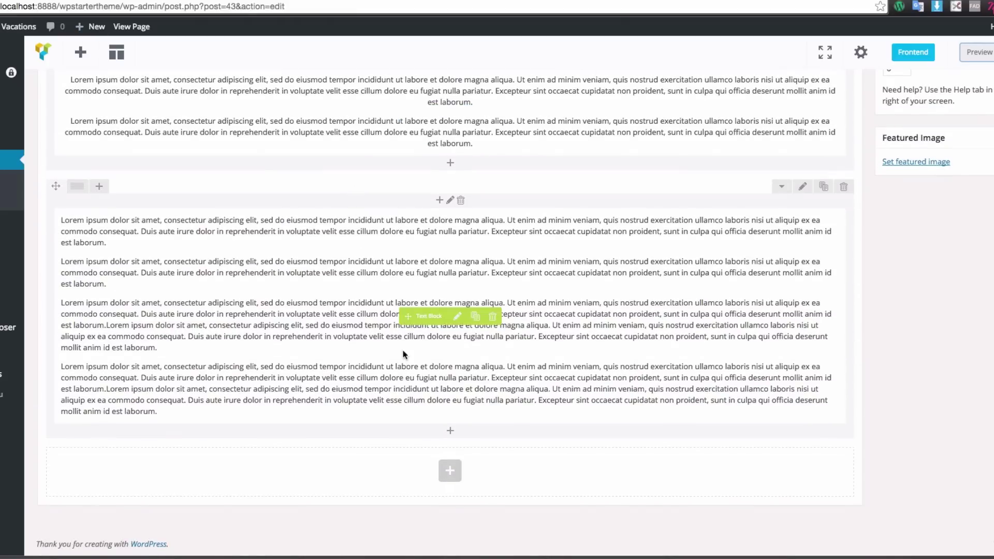
left_click(443, 472)
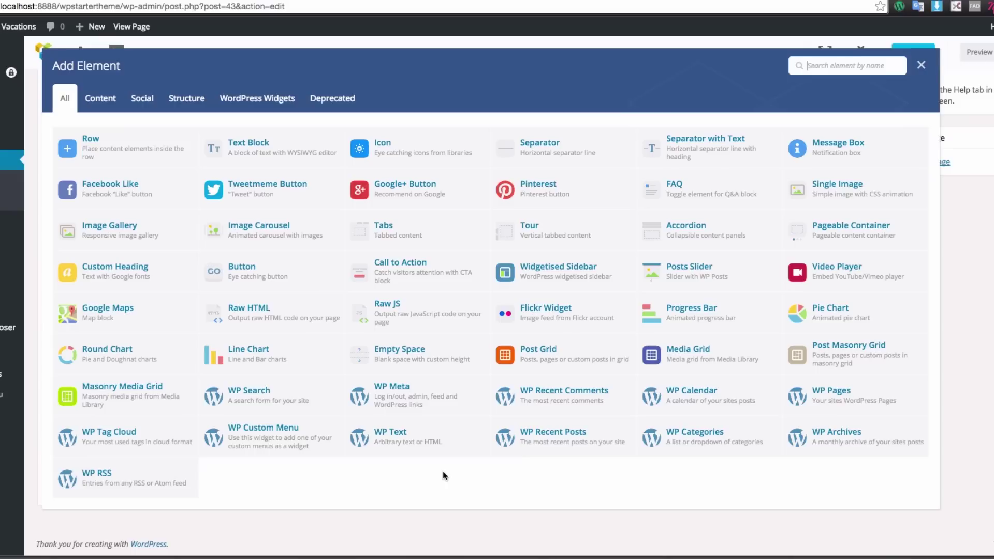
left_click(142, 144)
scroll(467, 331, "down", 2)
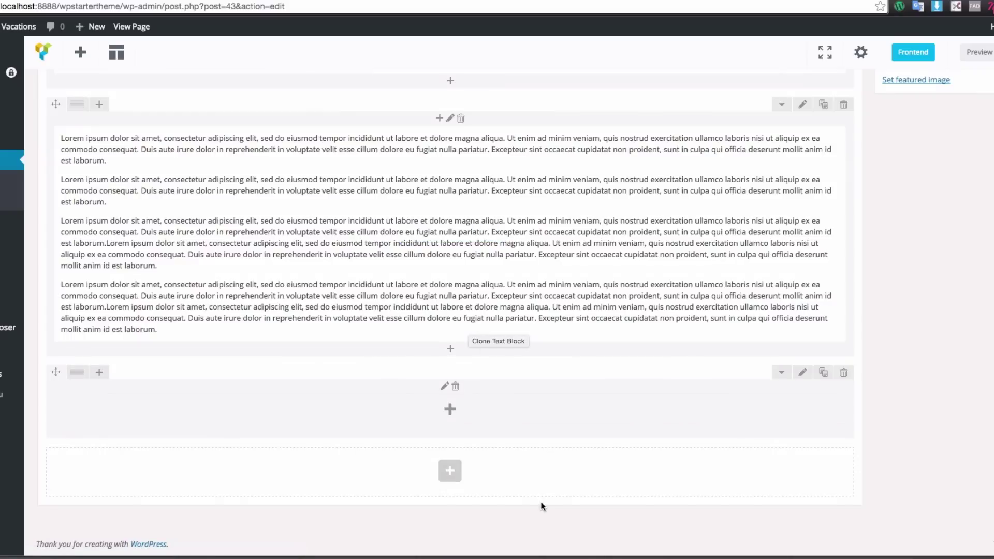
left_click(459, 414)
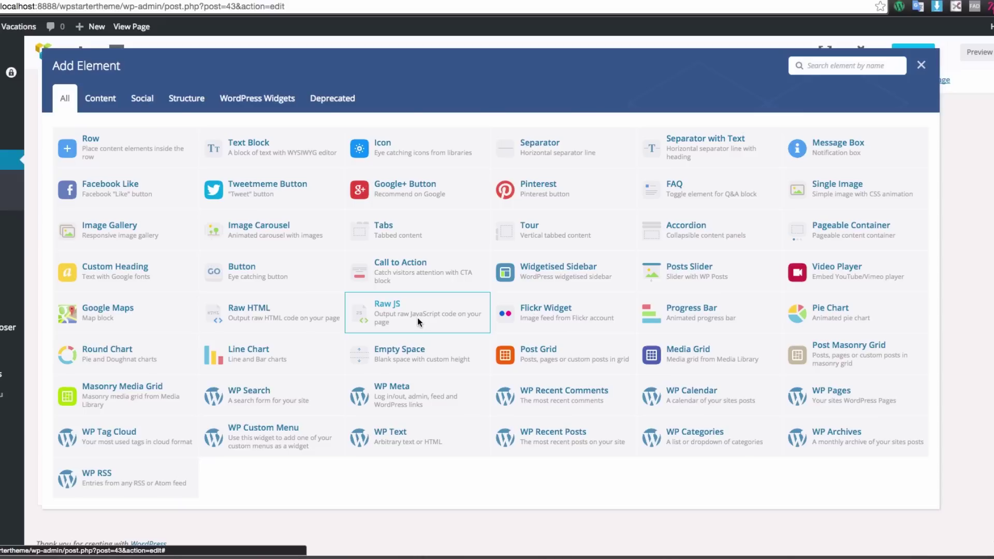
left_click(274, 313)
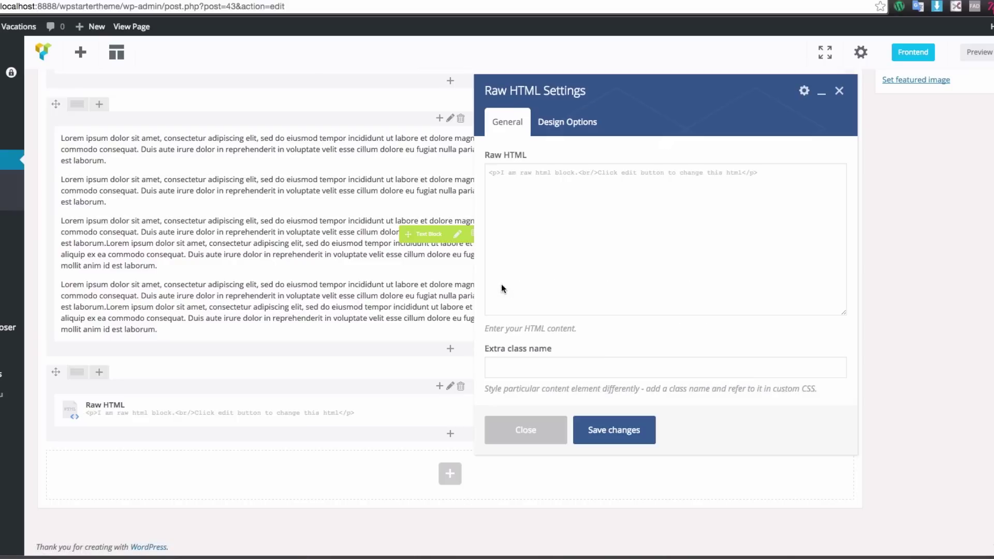
Step: Replace the placeholder HTML with an opening <ul> tag and the list item <li>Test</li>
left_click(558, 174)
key("super+a")
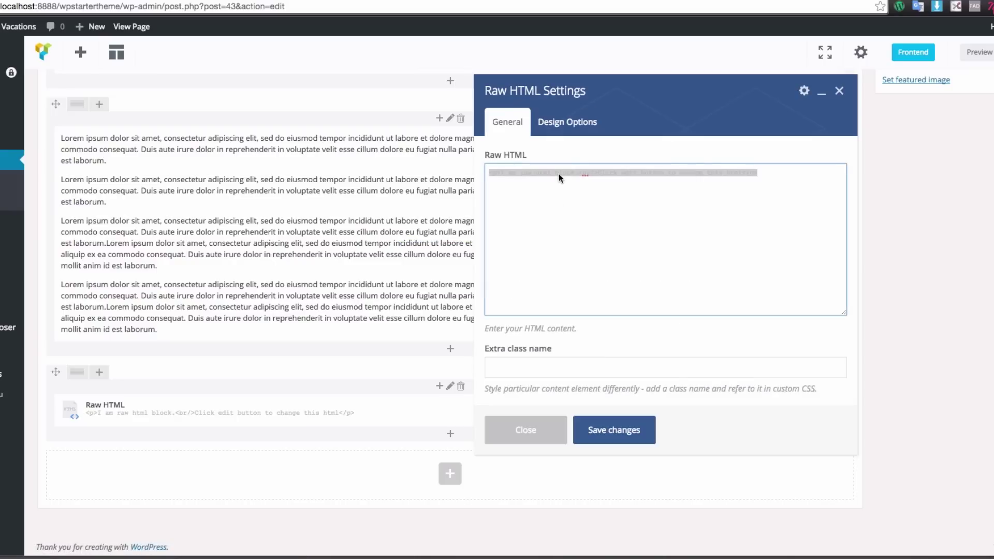
key("BackSpace")
type("<ul>")
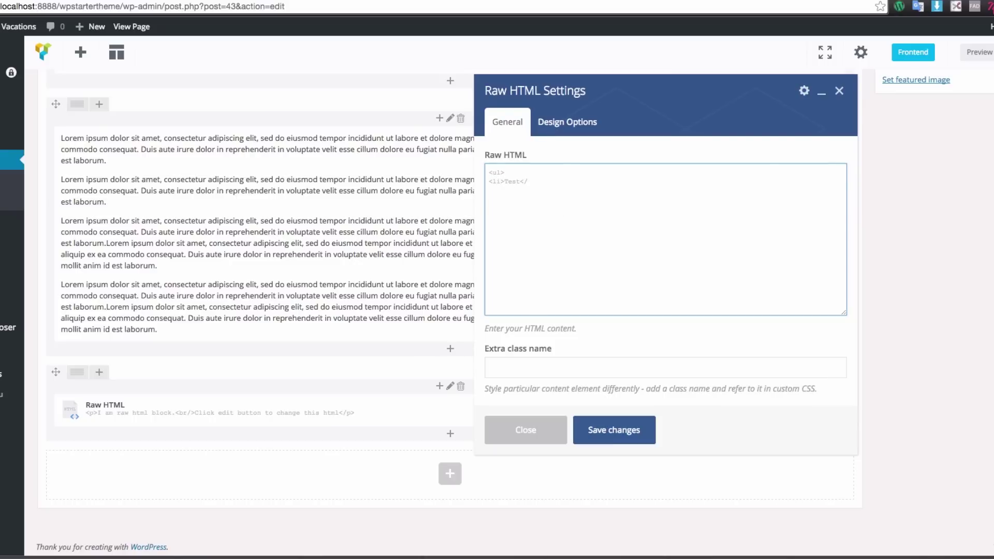
type("li>")
Step: Duplicate the Test list item until there are four, each on its own line, and close the list with </ul>
left_click_drag(540, 182, 486, 183)
key("ctrl+c")
left_click(544, 181)
key("Return")
key("ctrl+v")
key("Return")
key("ctrl+v")
key("Return")
key("ctrl+v")
key("Return")
type("<il")
type("l")
type("/il>")
left_click(514, 365)
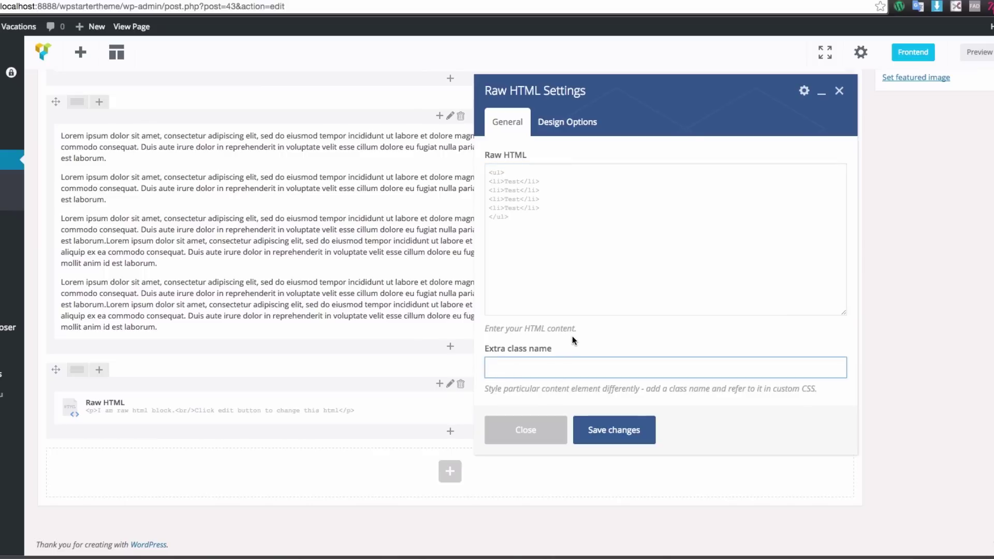
Step: Look over the Raw HTML element's design options, recheck the list markup and save the element
left_click(554, 118)
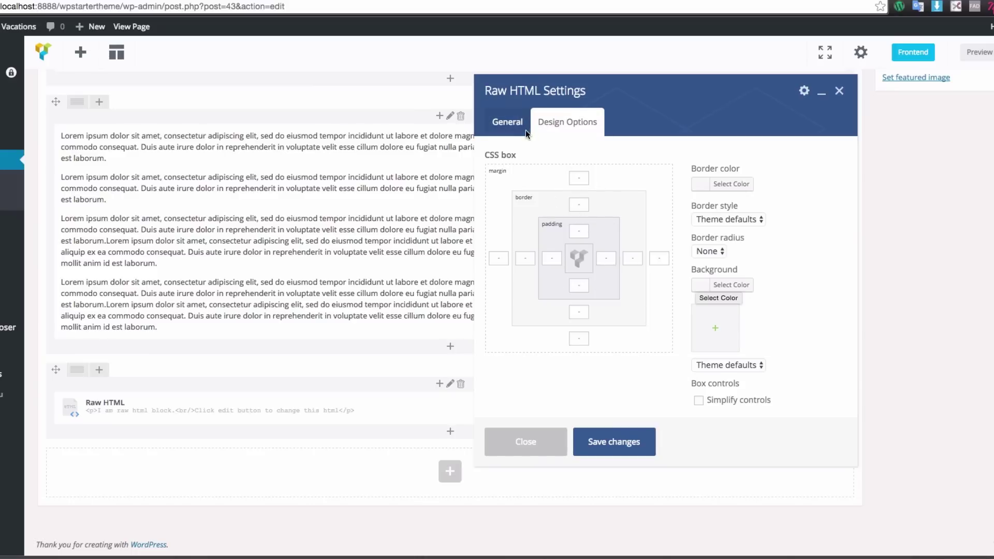
left_click(507, 121)
left_click_drag(489, 172, 531, 225)
left_click(608, 431)
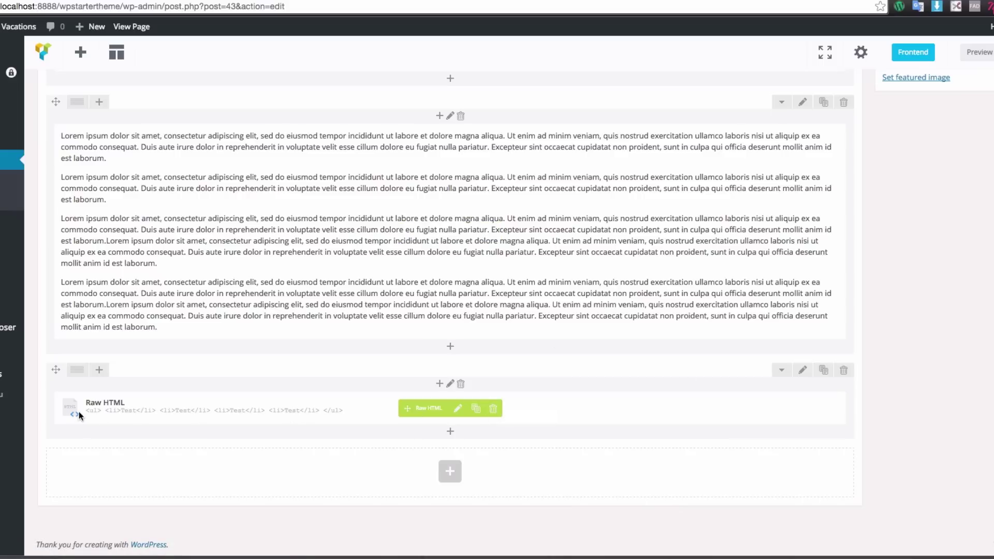
Step: Preview the page, examine the bulleted list above the footer, and return to the page editor
left_click(979, 52)
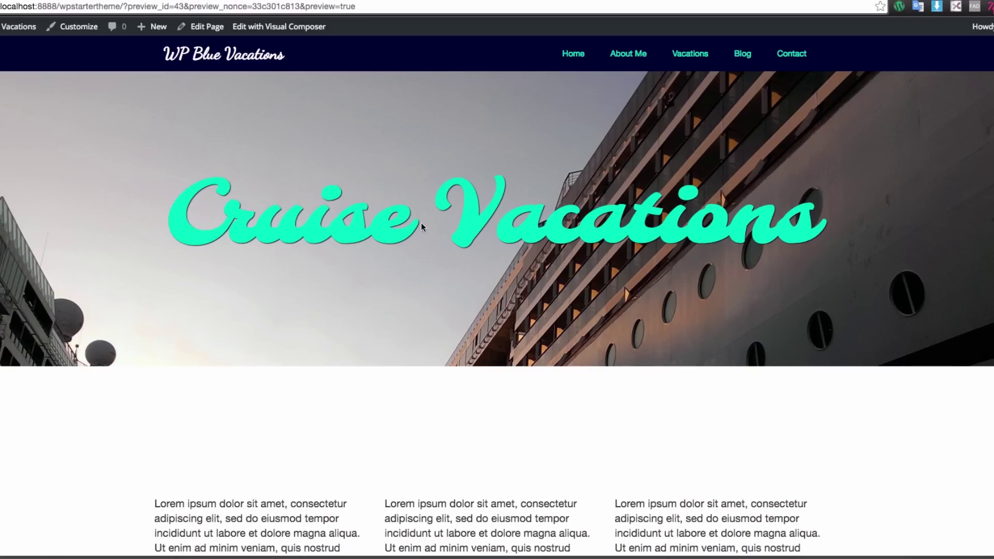
scroll(418, 223, "down", 5)
scroll(428, 219, "down", 4)
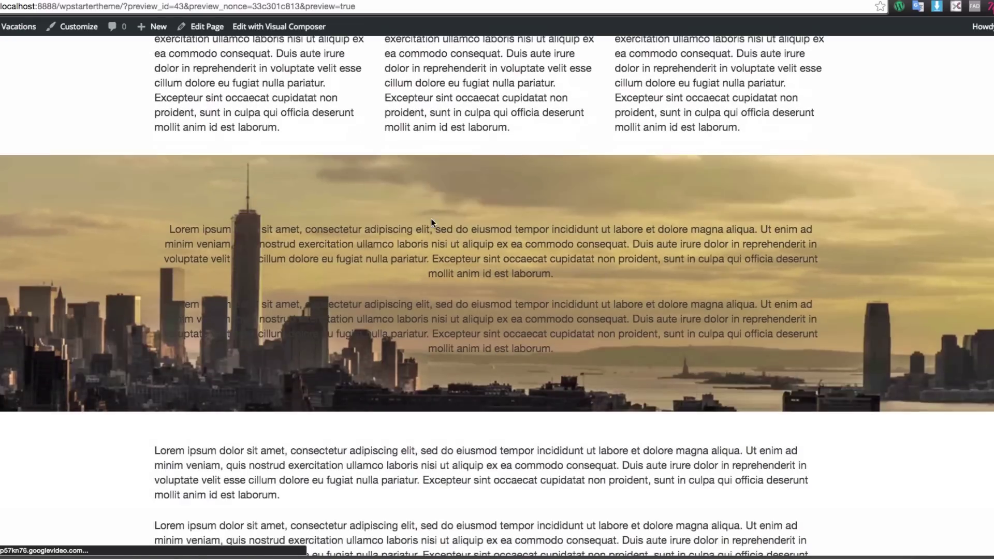
scroll(431, 219, "down", 10)
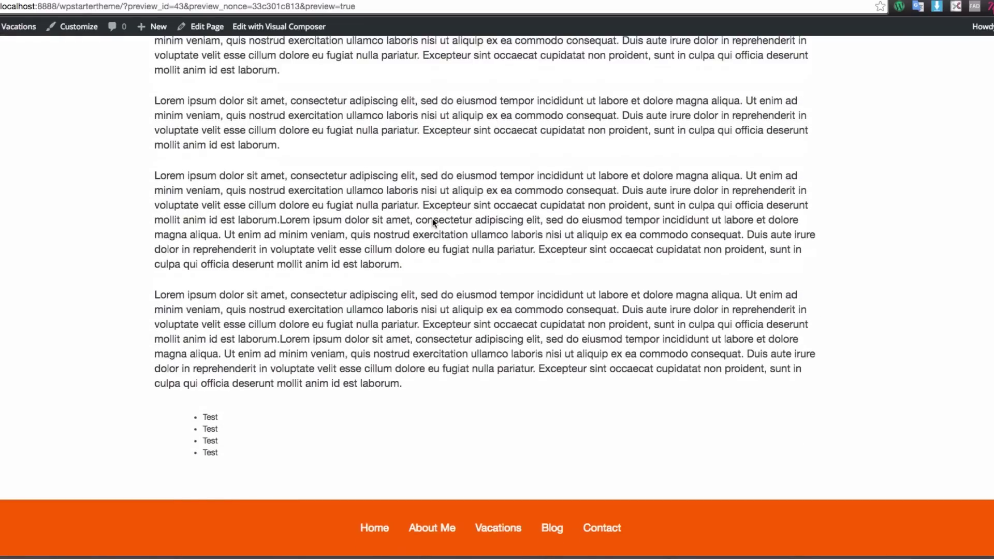
left_click_drag(212, 455, 181, 418)
left_click(206, 27)
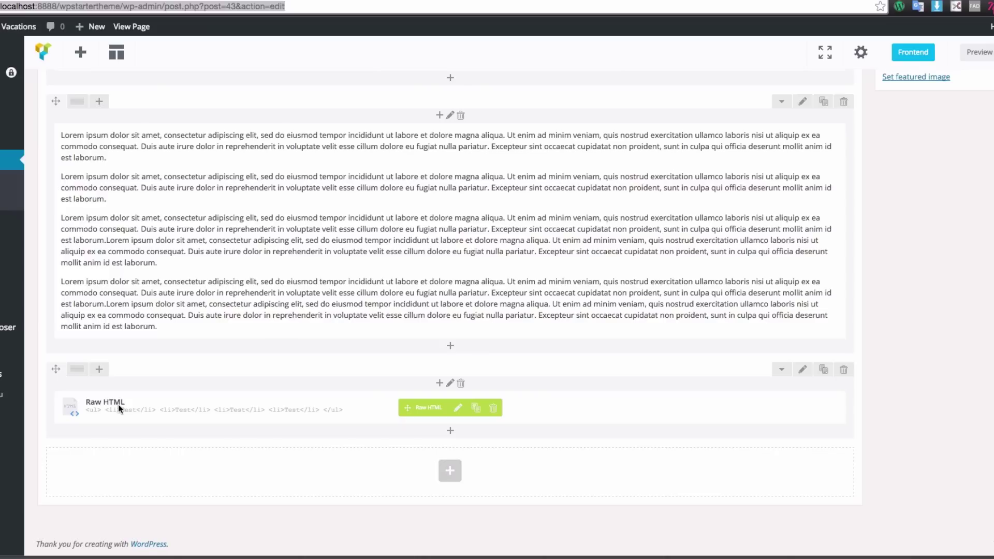
Step: Add a Tabs element below the Raw HTML list and place a Text Block with the default text in Tab 1
left_click(448, 431)
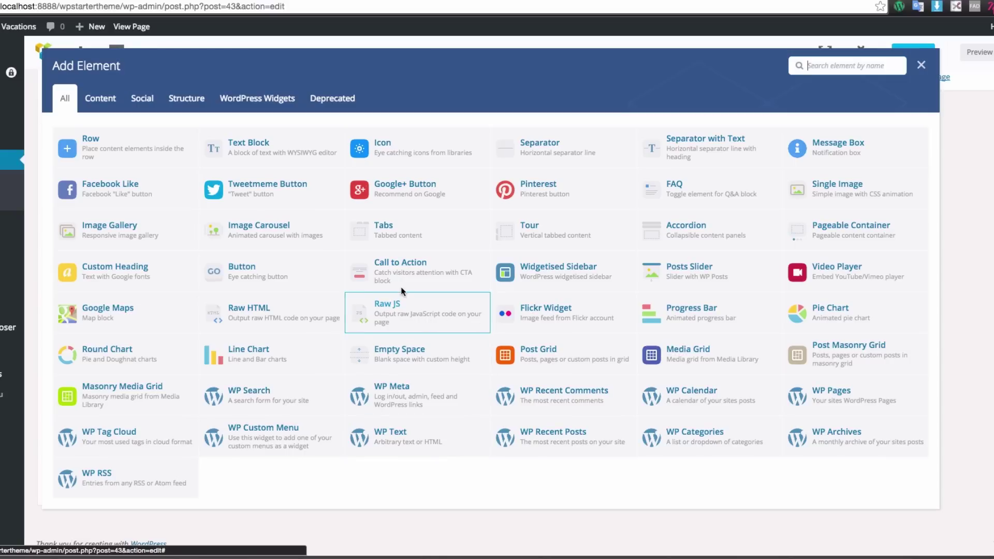
left_click(390, 228)
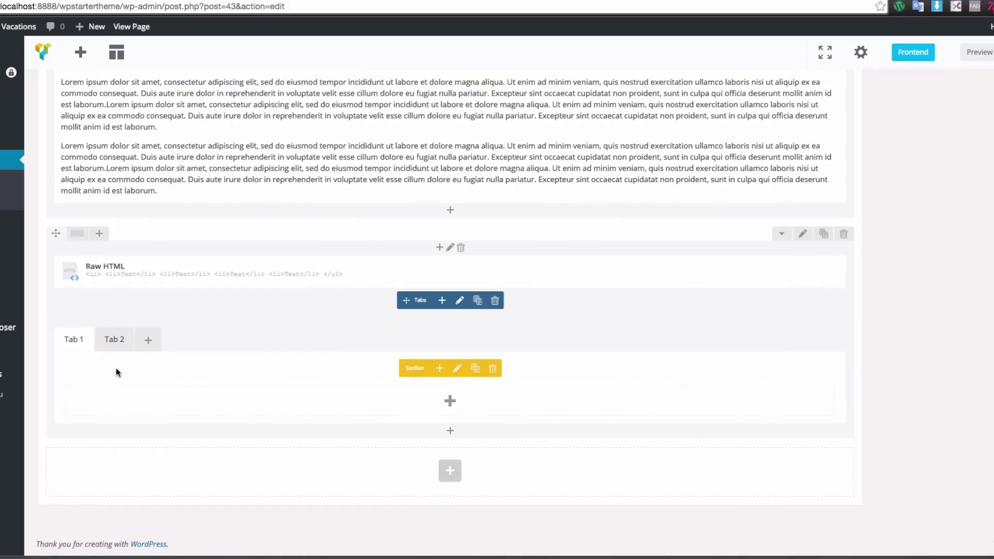
left_click(72, 340)
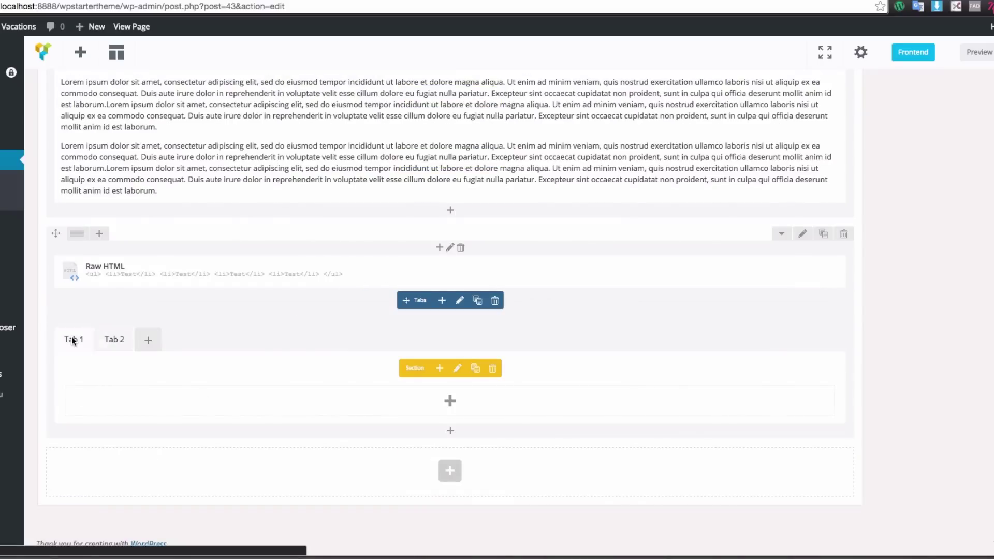
left_click(449, 400)
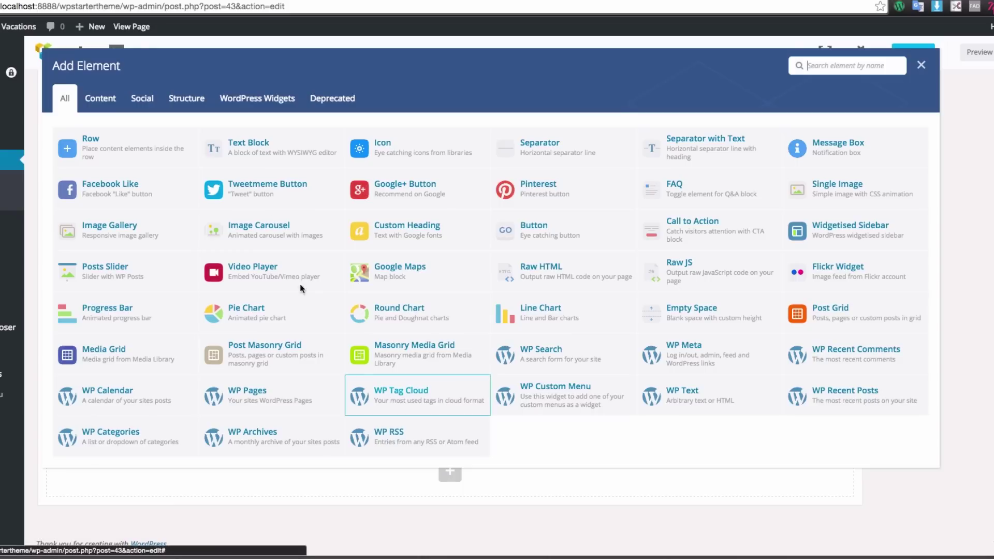
left_click(252, 150)
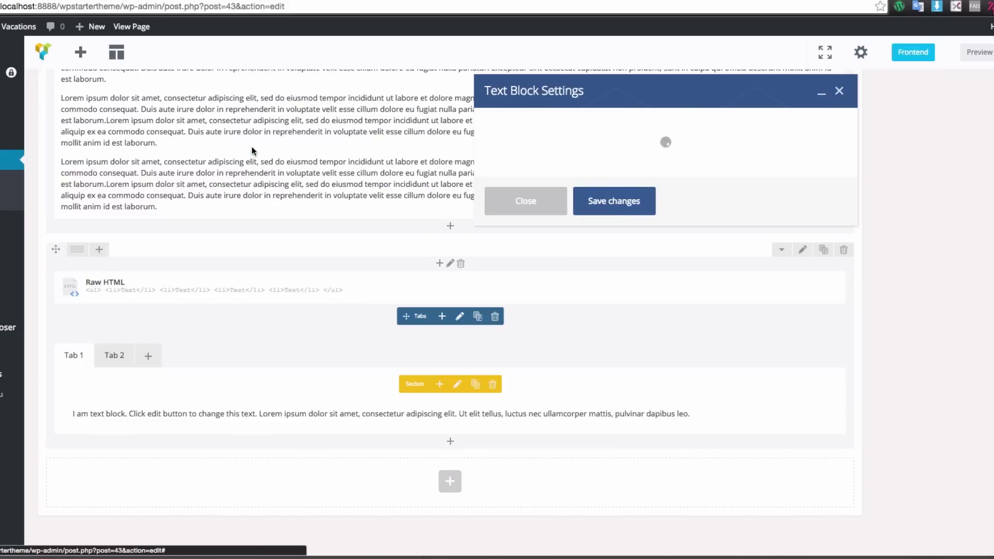
left_click_drag(544, 256, 502, 223)
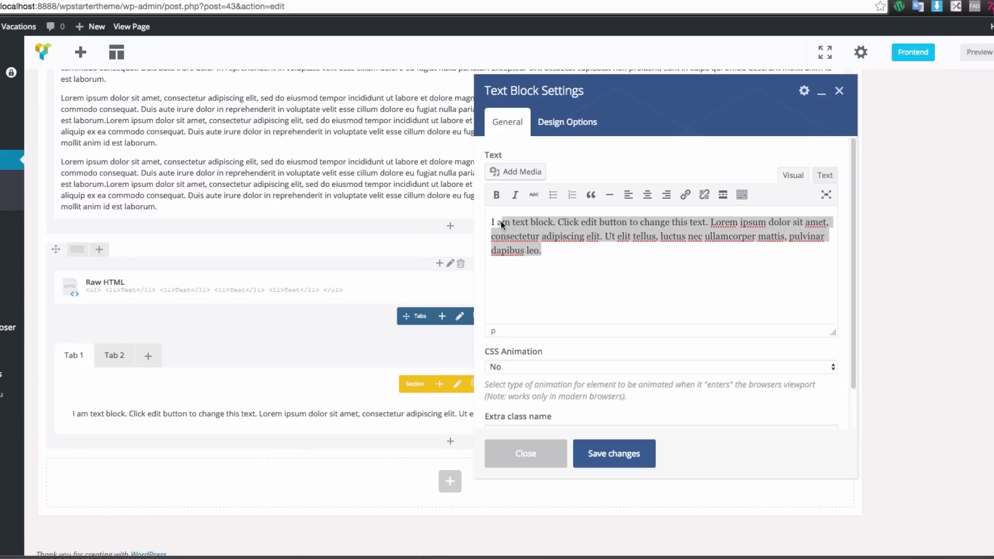
left_click(568, 250)
left_click(623, 455)
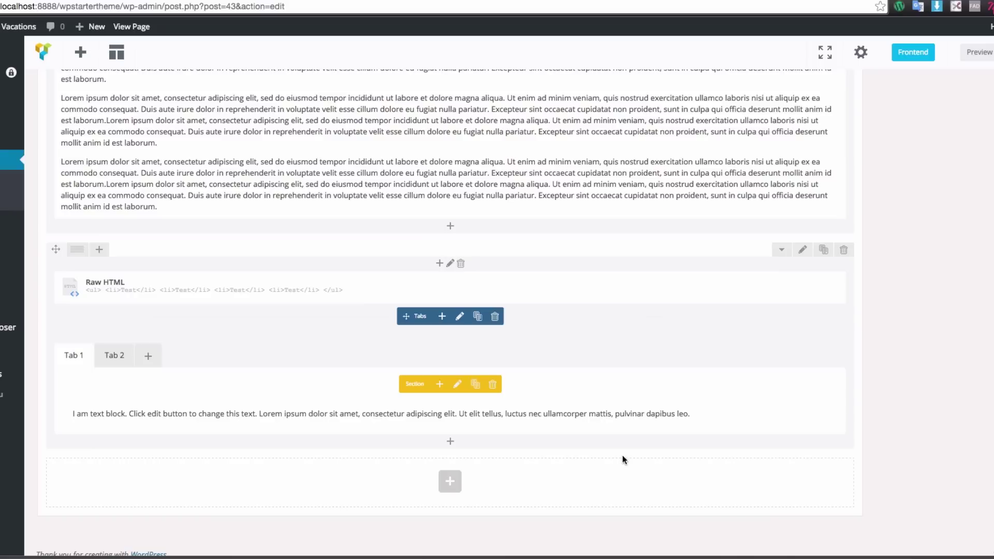
Step: Add a Text Block with the default text to Tab 2
left_click(113, 355)
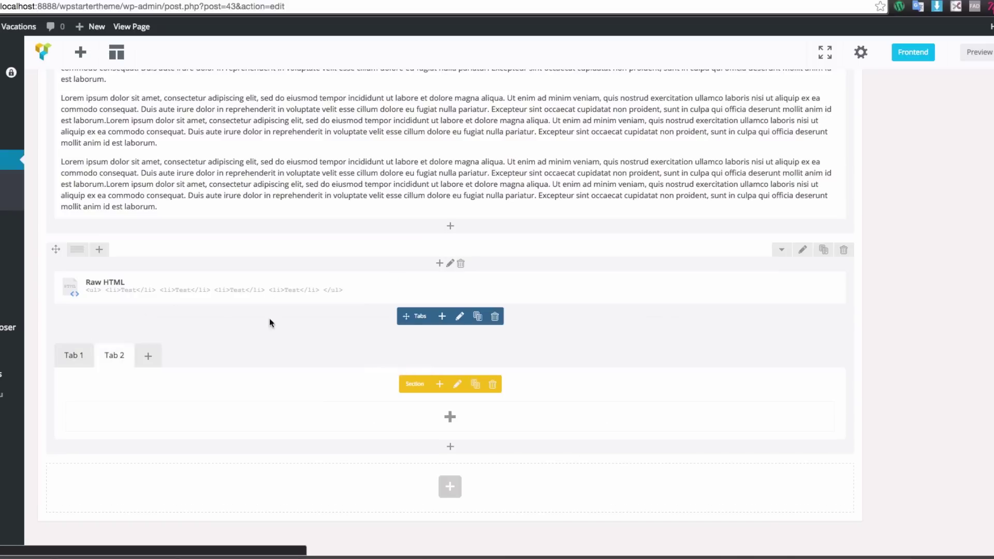
left_click(440, 384)
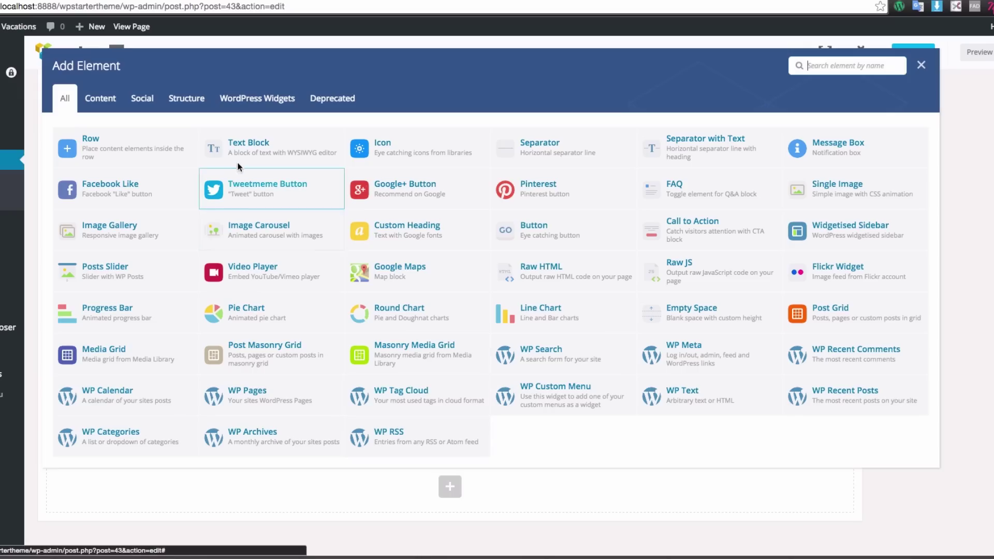
left_click(245, 140)
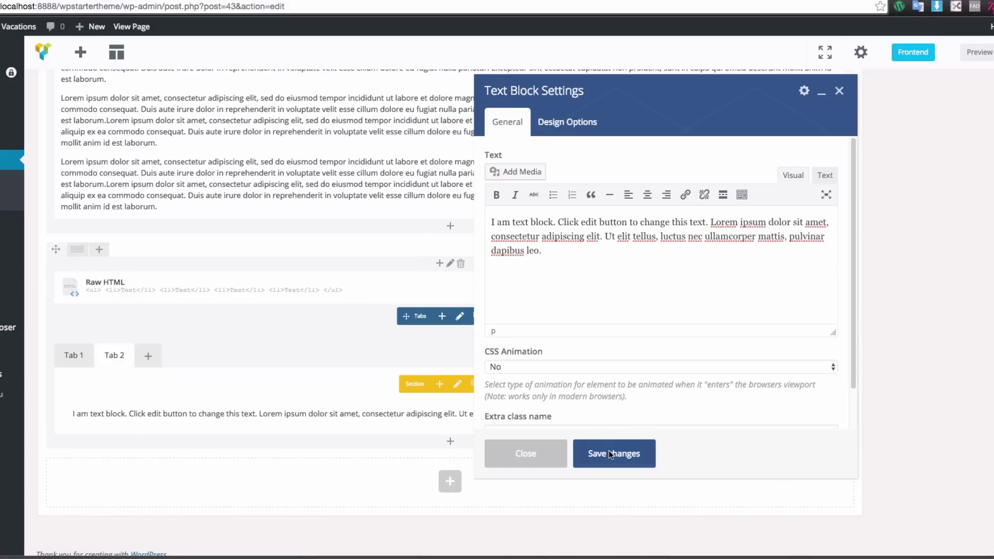
left_click(611, 455)
left_click(72, 357)
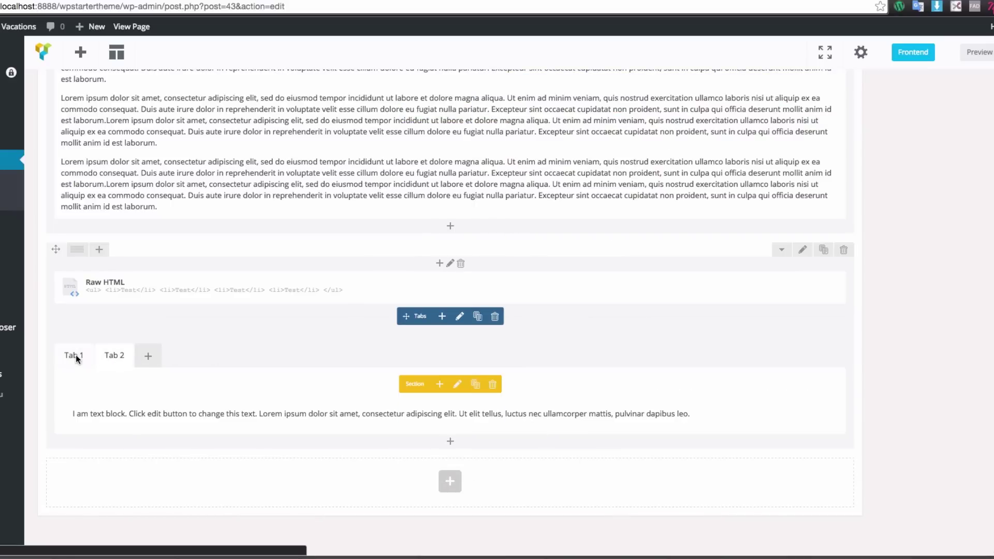
Step: Add a third tab to the Tabs element and place a Text Block with the default text in it
left_click(146, 353)
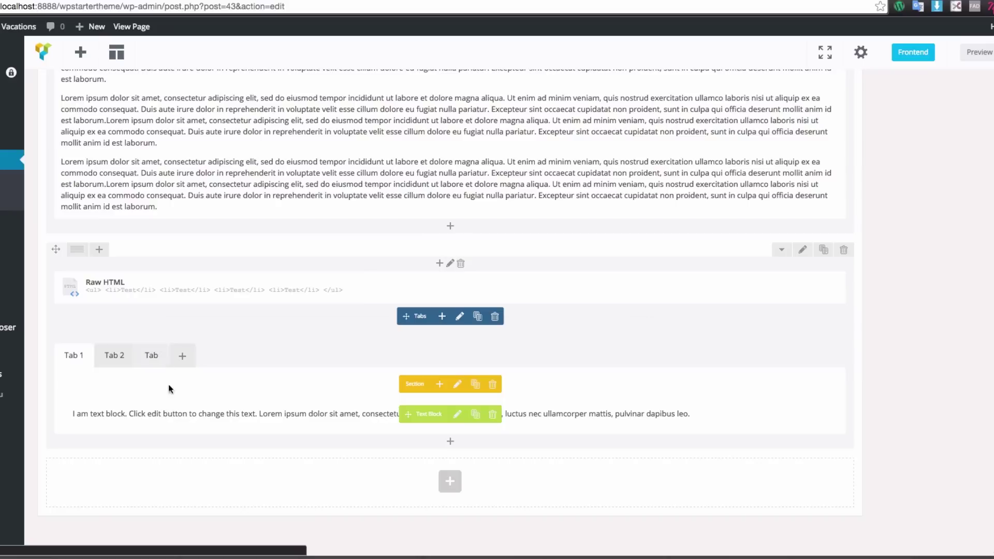
left_click(80, 353)
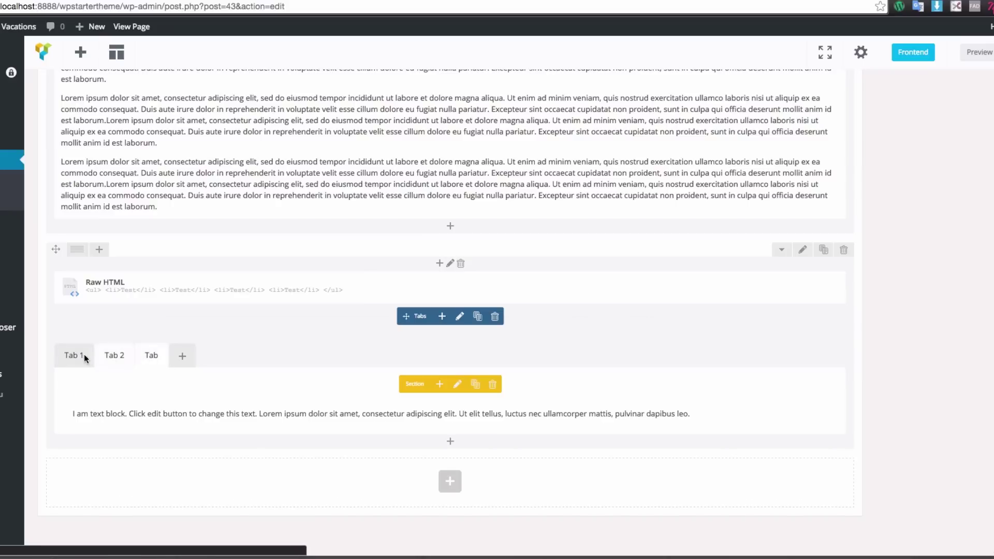
left_click(142, 357)
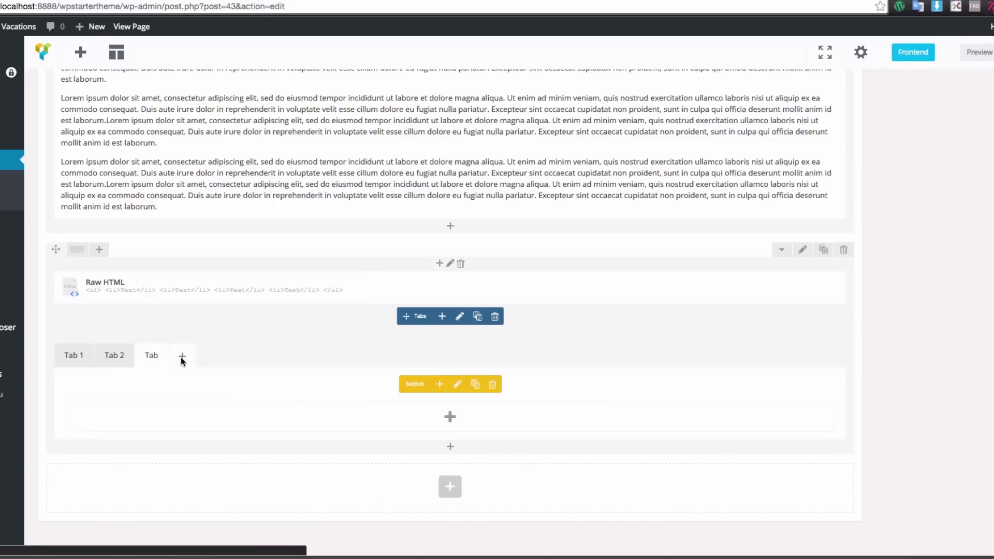
left_click(450, 417)
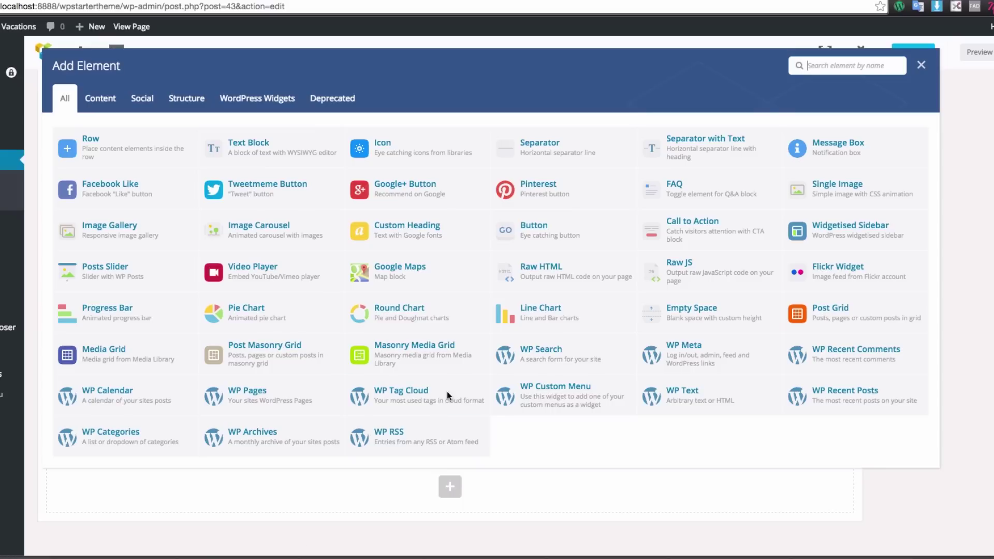
left_click(232, 154)
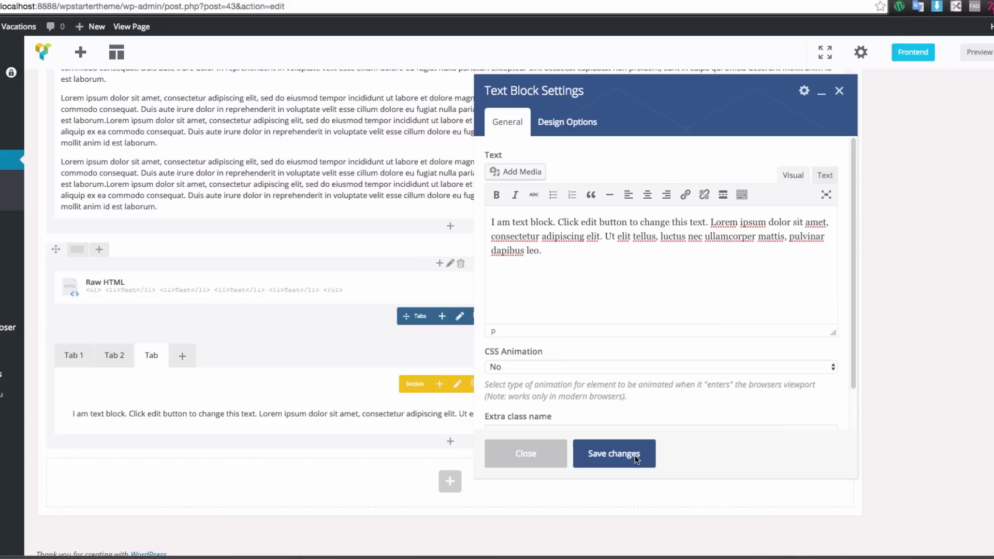
left_click(634, 455)
left_click(83, 355)
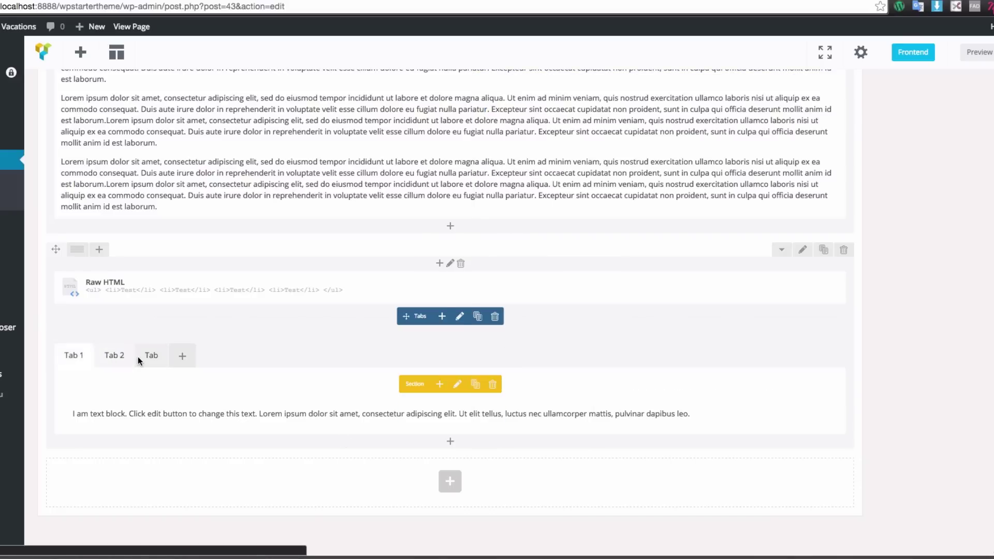
Step: Preview the page and find the tabbed section below the bulleted list
left_click(966, 54)
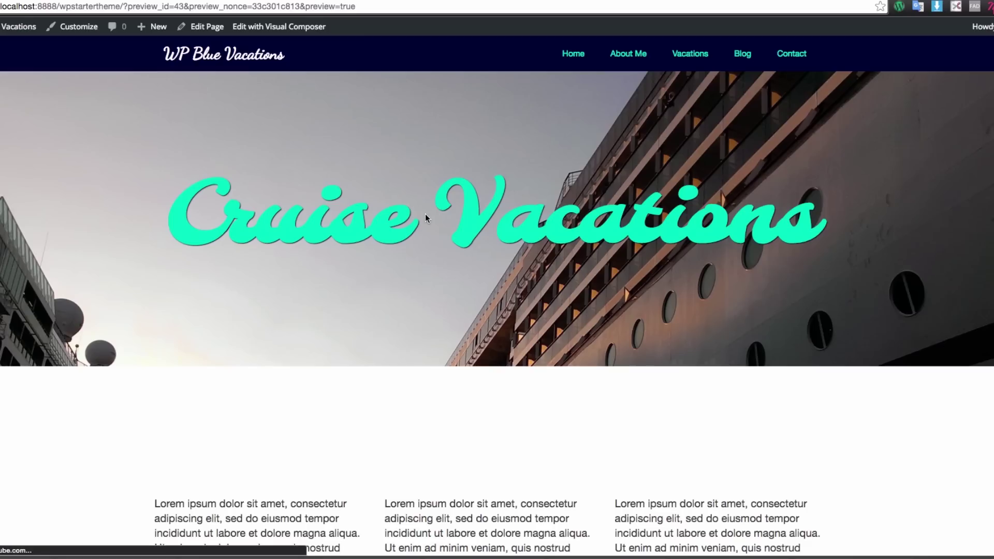
scroll(424, 219, "down", 5)
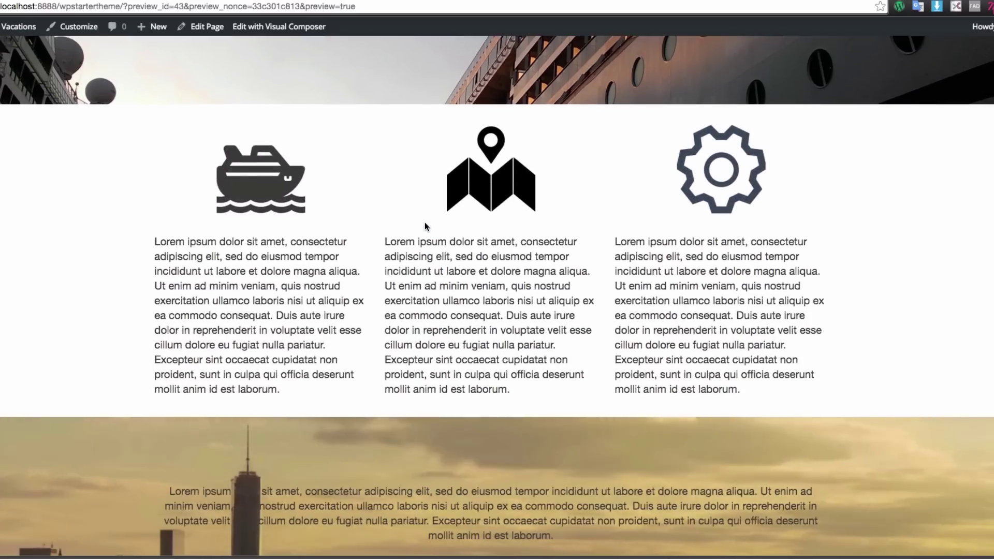
scroll(424, 223, "down", 10)
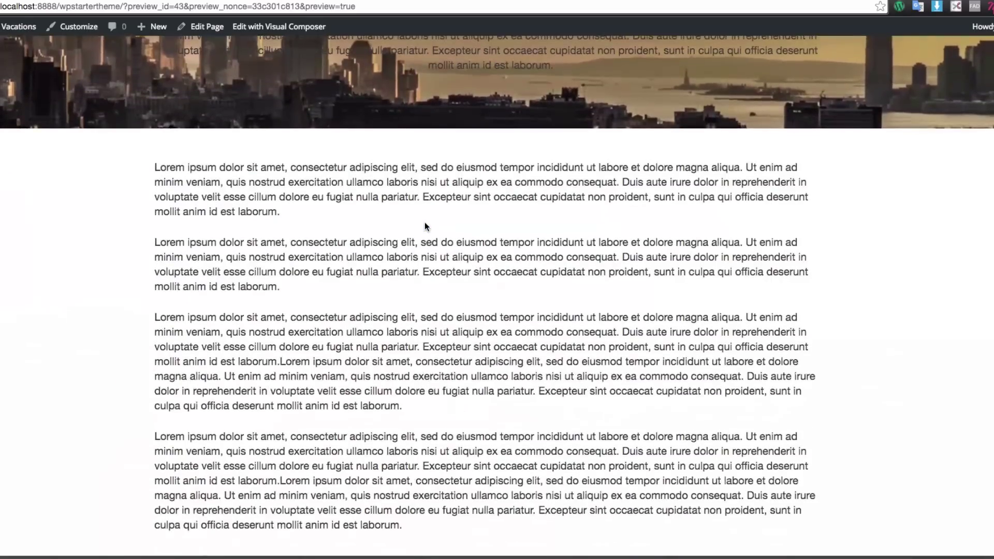
scroll(425, 226, "down", 5)
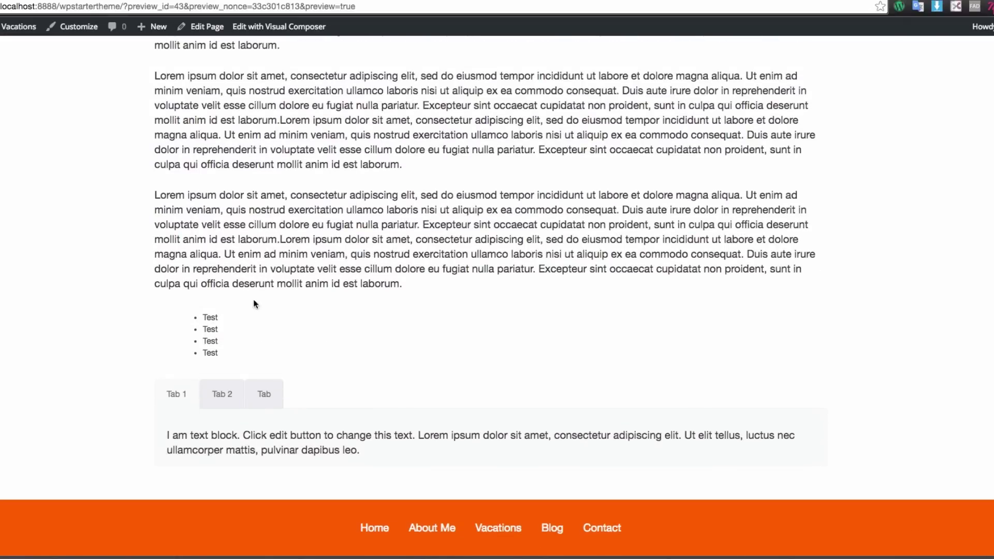
Step: Switch back and forth between the three tabs to check how their content changes, and review the page back up to the video row
left_click(226, 389)
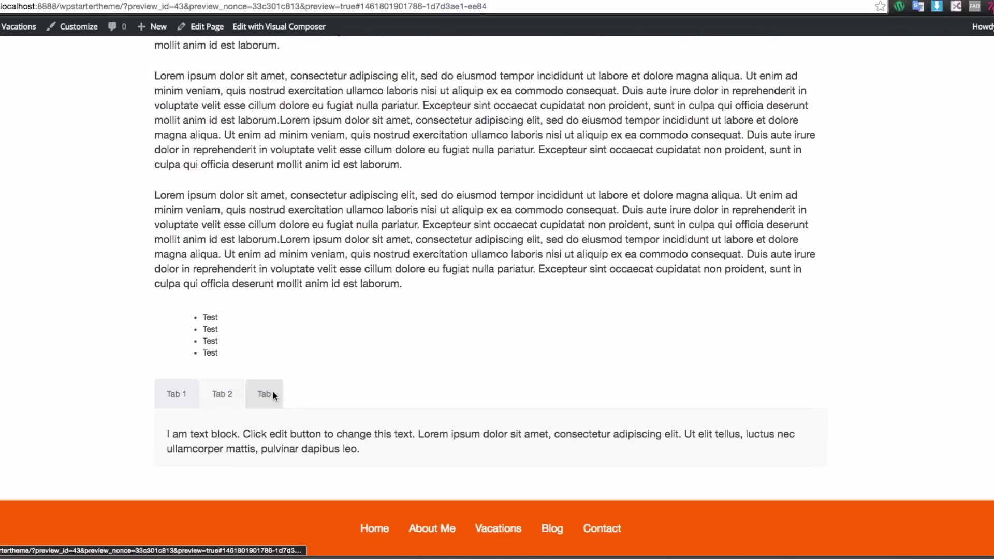
left_click(173, 395)
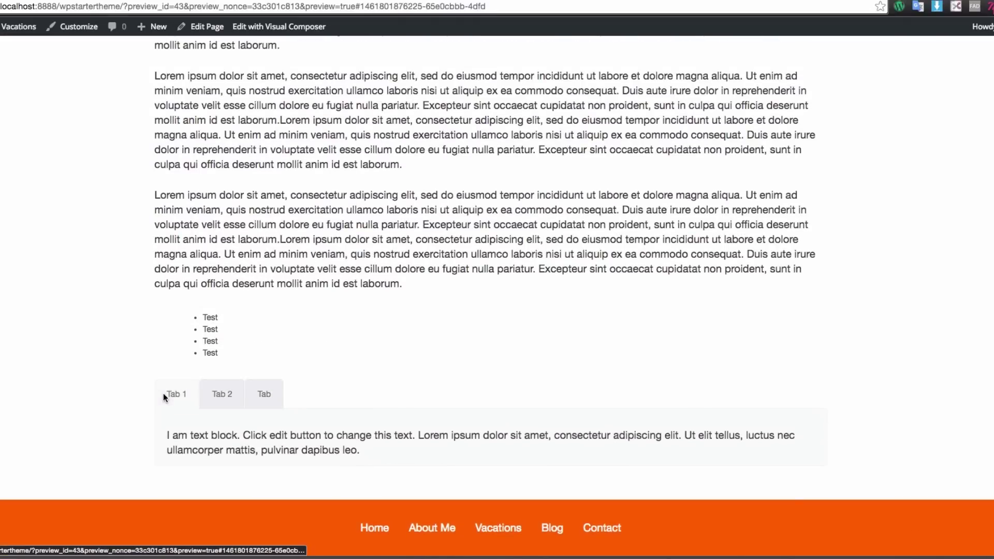
left_click(222, 391)
left_click(275, 396)
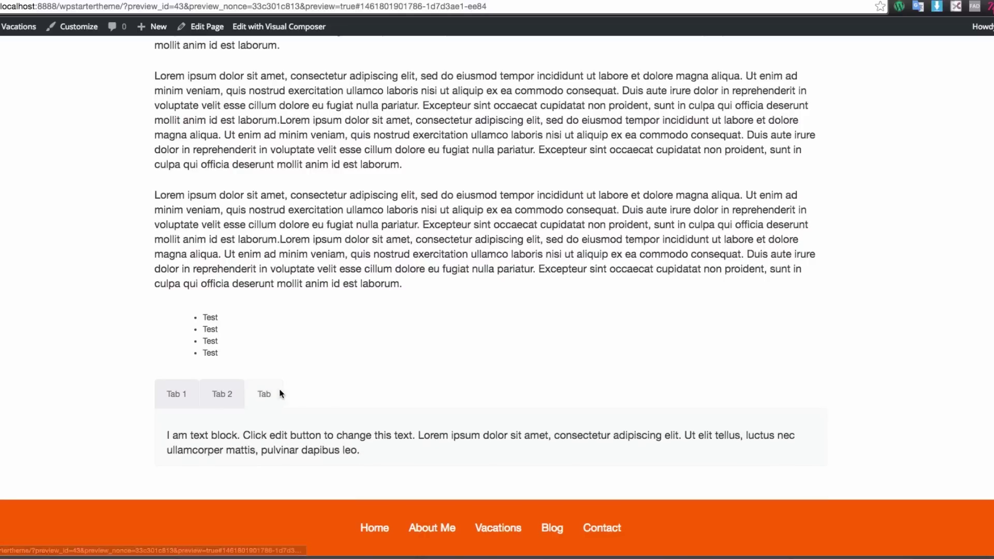
left_click(219, 393)
left_click(176, 393)
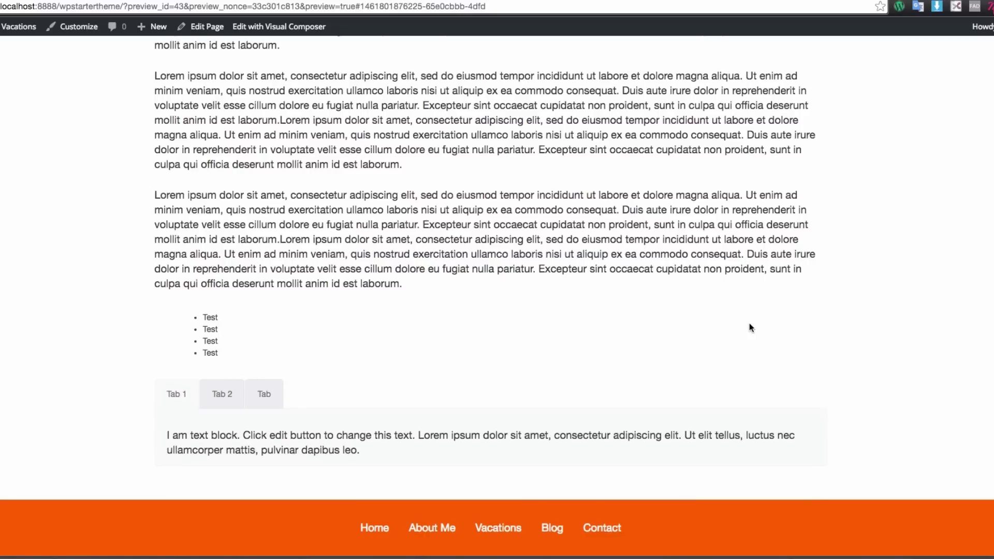
left_click(217, 392)
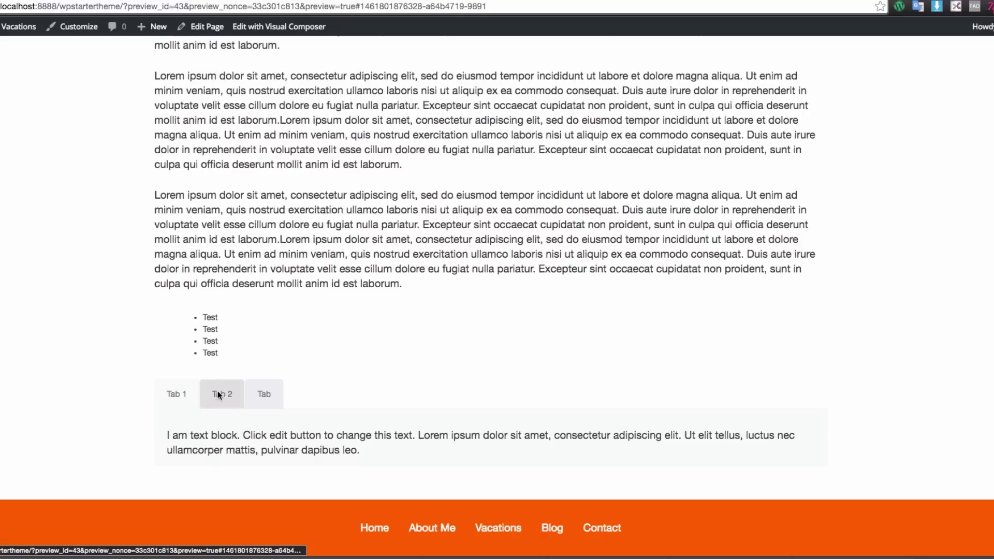
left_click(265, 396)
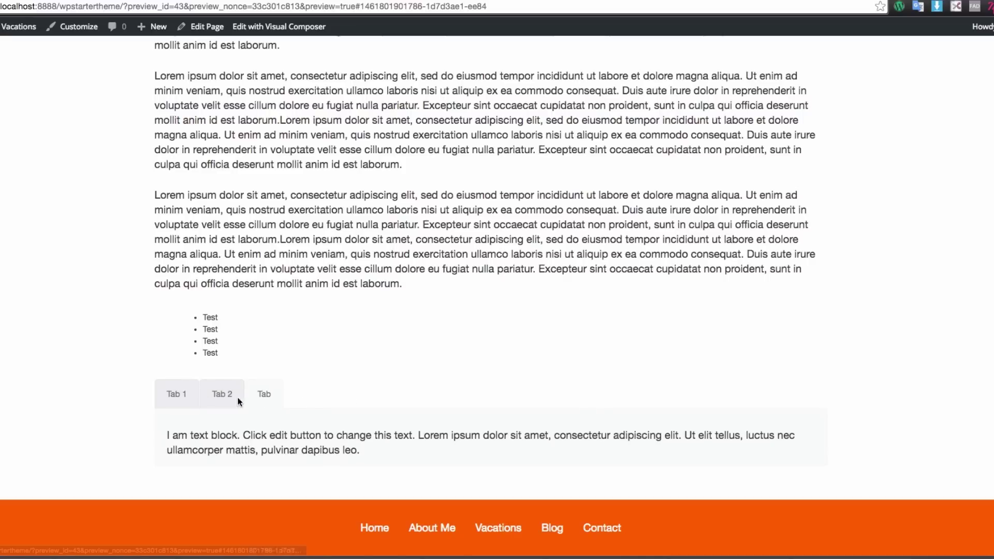
left_click(223, 393)
left_click(185, 396)
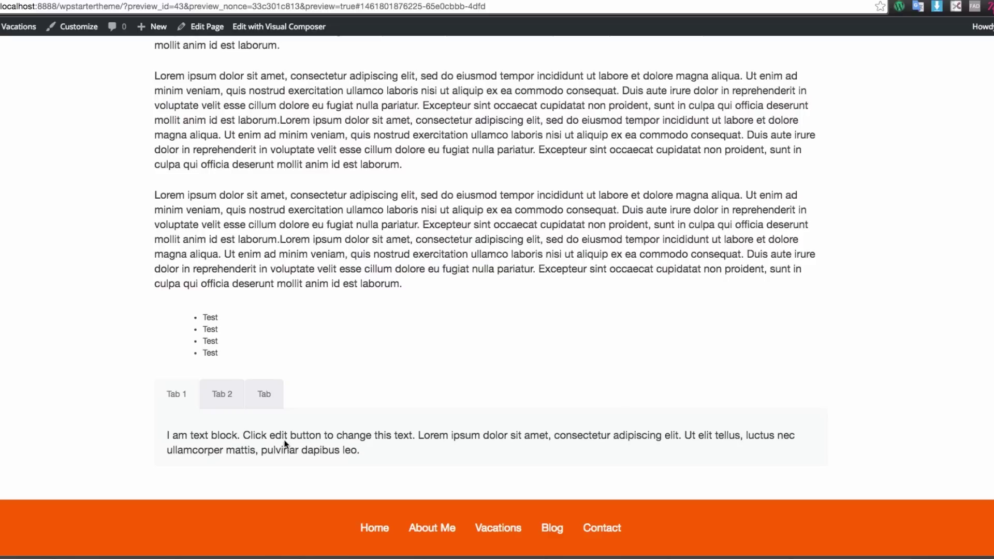
left_click(234, 396)
left_click(165, 396)
scroll(463, 358, "up", 15)
scroll(464, 350, "up", 5)
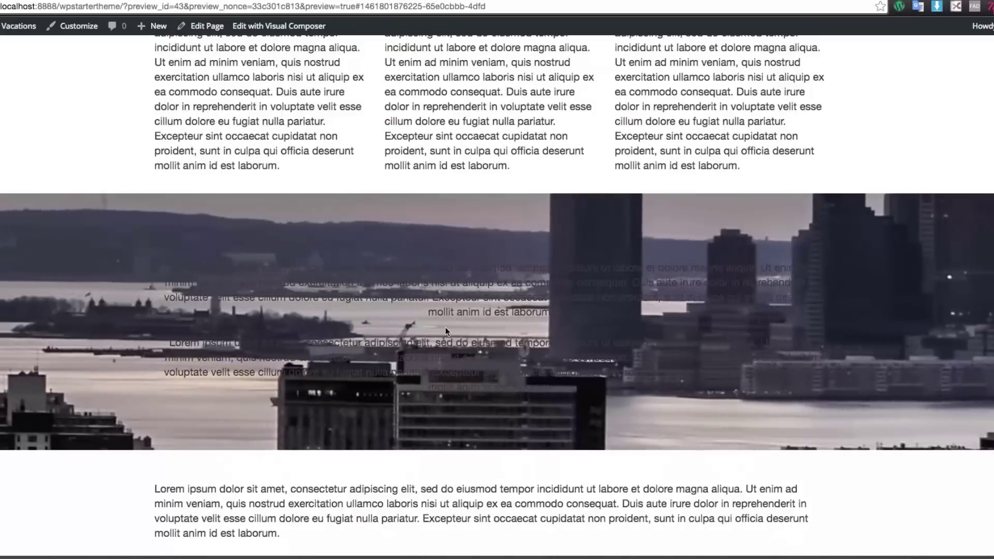
Step: Review the previewed page from the Cruise Vacations header through the three icon columns to the video-background row
scroll(286, 403, "up", 4)
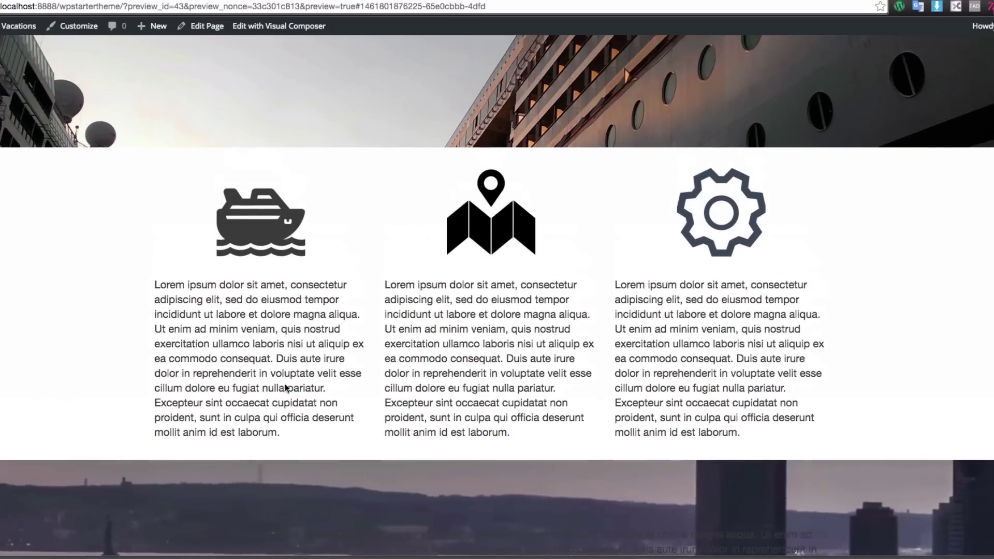
scroll(641, 366, "up", 4)
scroll(560, 402, "down", 15)
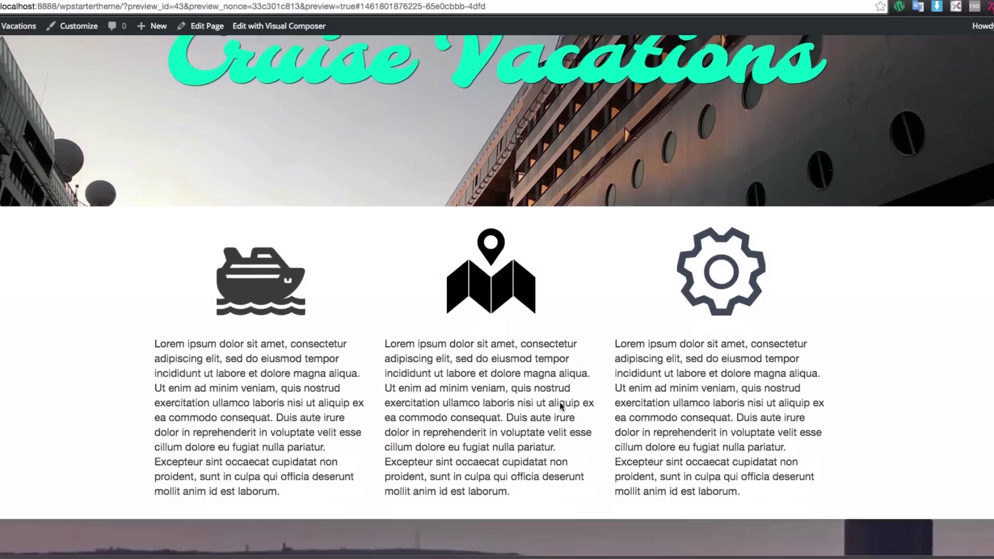
scroll(567, 404, "up", 10)
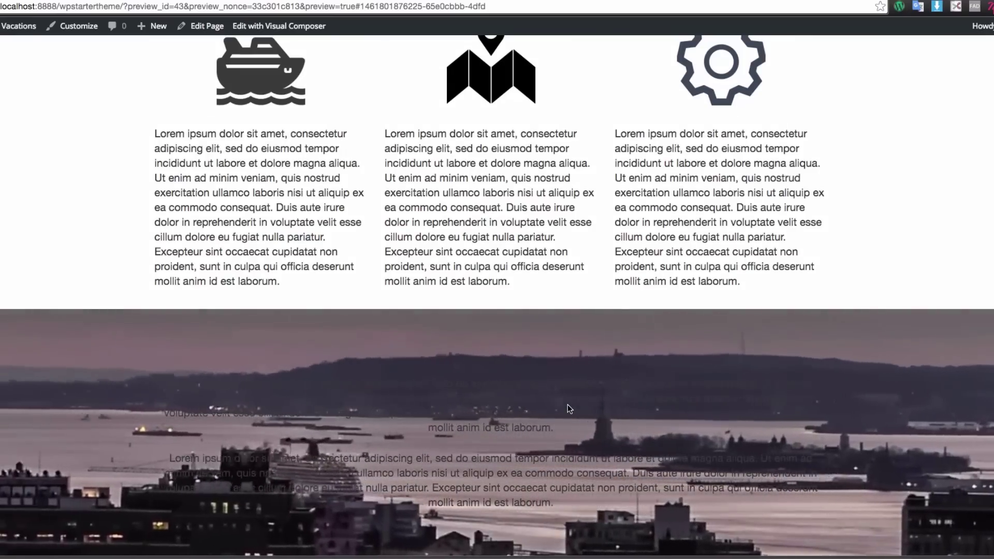
scroll(567, 405, "down", 2)
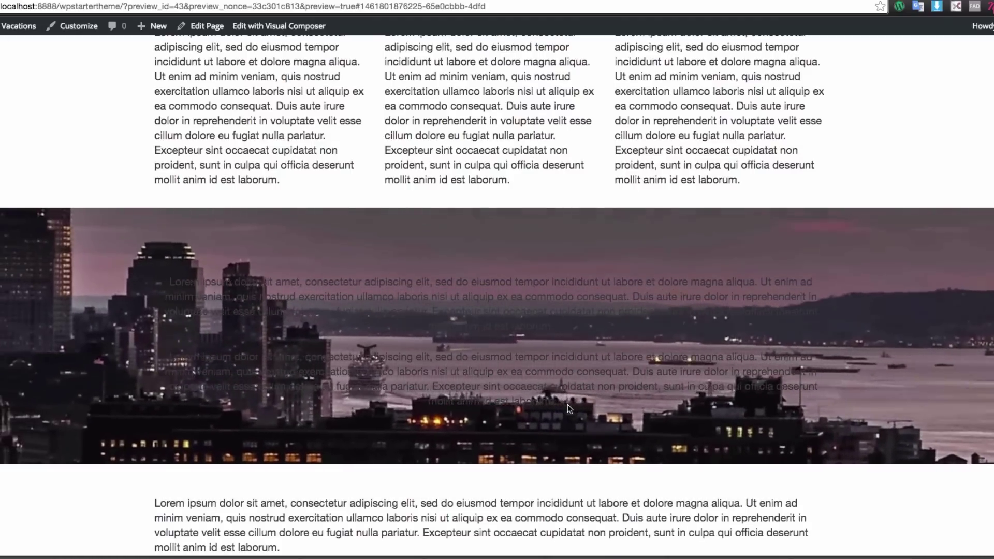
scroll(567, 405, "up", 3)
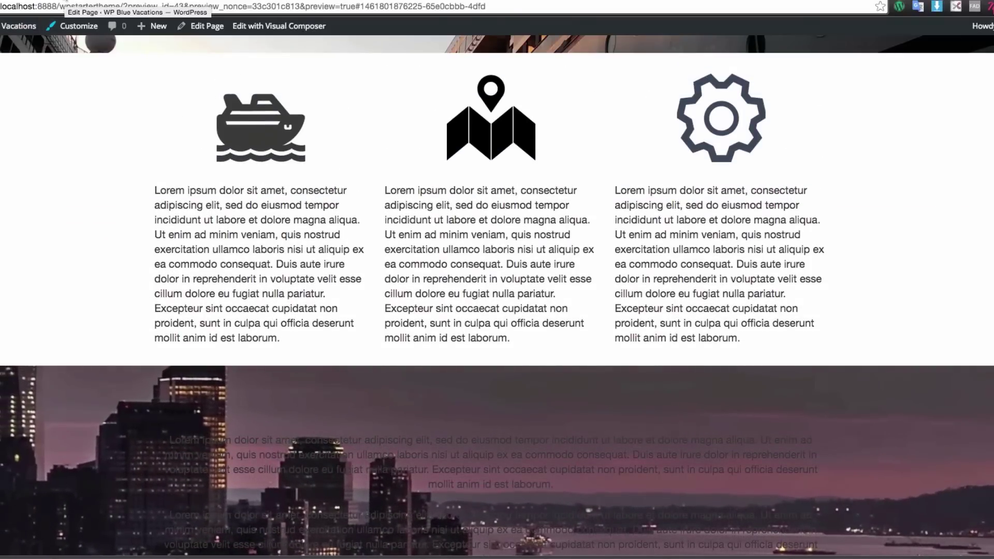
Step: Return to the Home page's editor and review its Visual Composer layout from the tabs back up to the icon columns
left_click(67, 1)
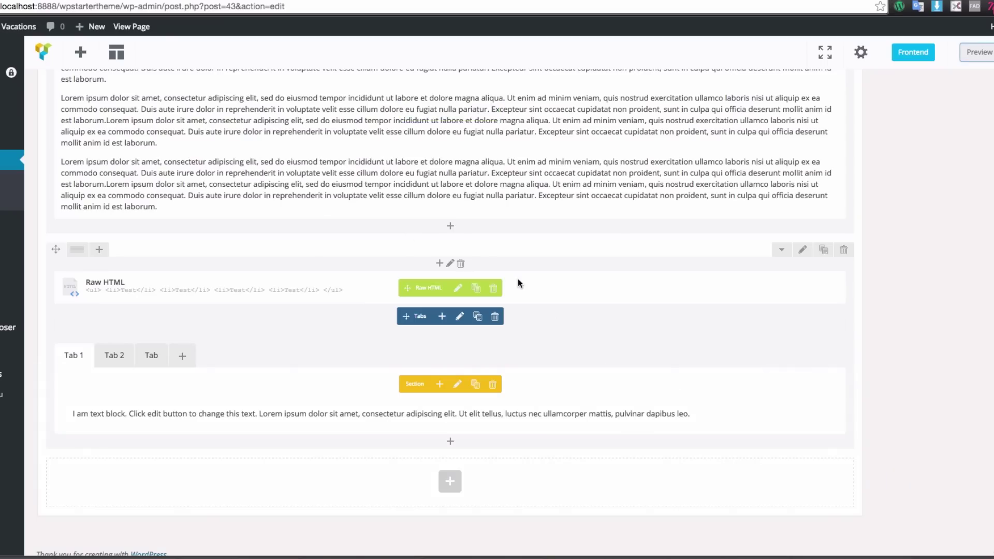
scroll(517, 278, "up", 5)
scroll(604, 266, "up", 6)
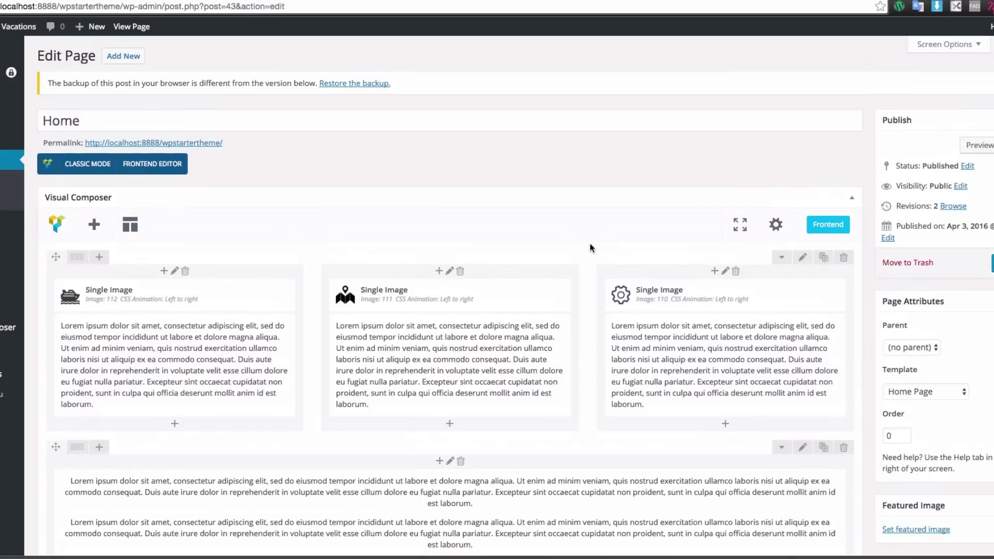